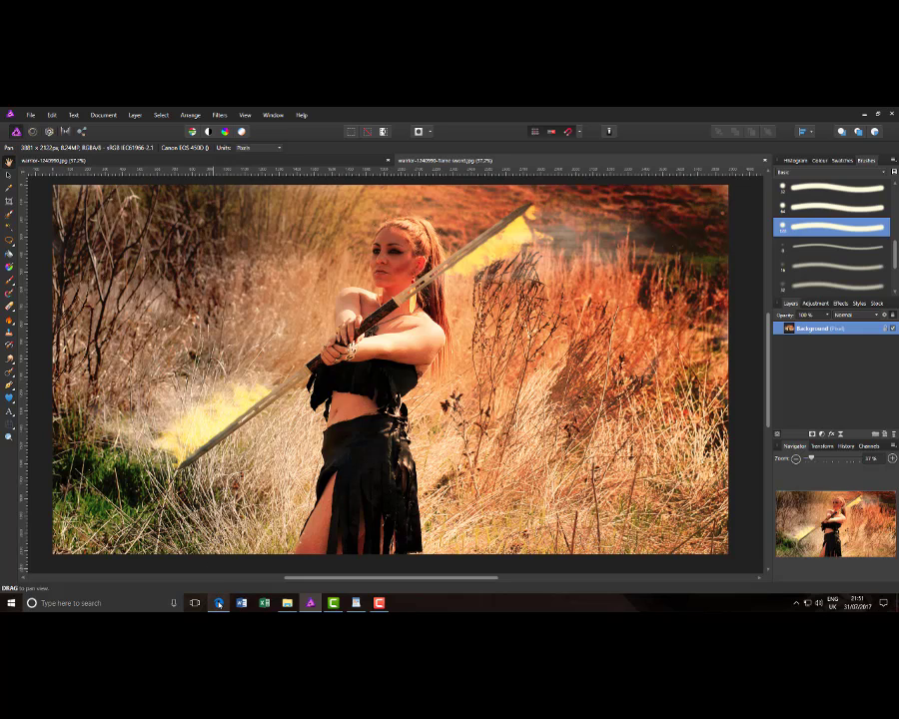
Switch to the browser and review the Flames - Fire Photoshop and GIMP Brushes page on DeviantArt
click(220, 606)
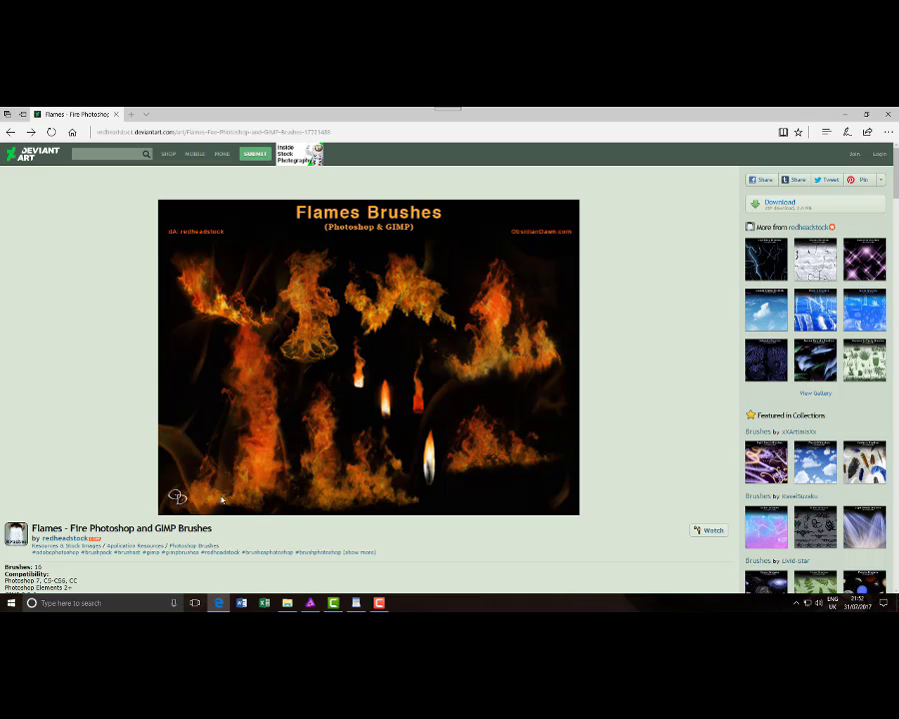
scroll(96, 497, down, 2)
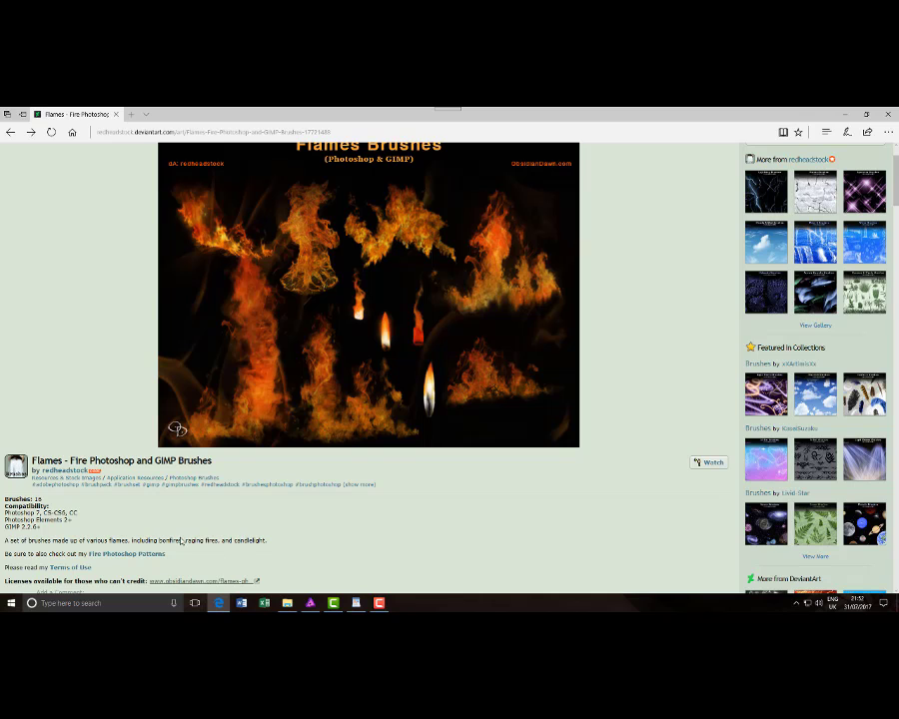
scroll(316, 547, up, 2)
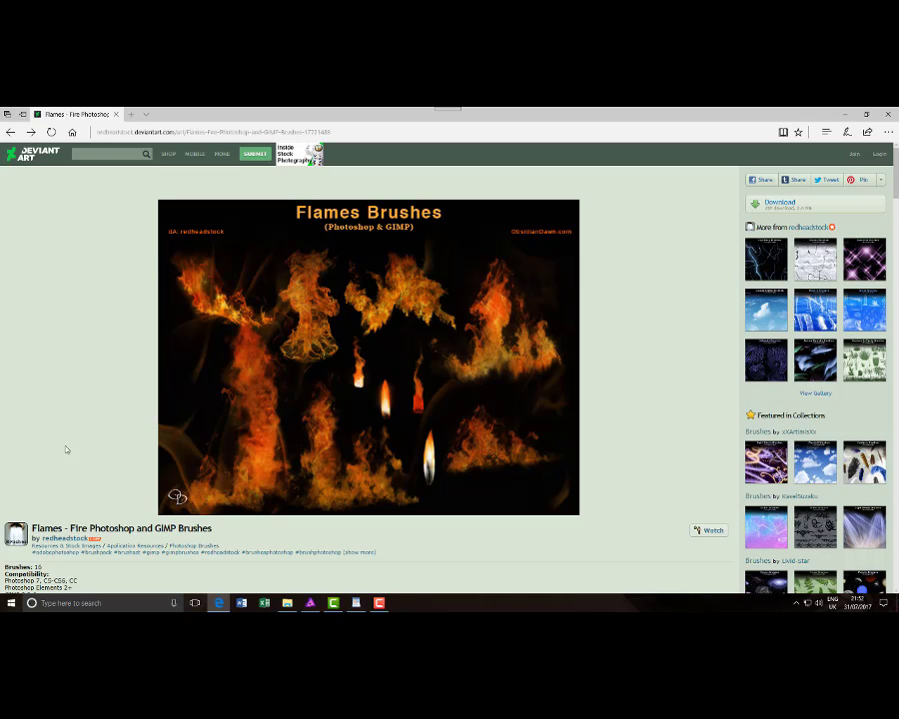
Switch back to Affinity Photo, add a new pixel layer above the Background and activate the Paint Brush
click(309, 603)
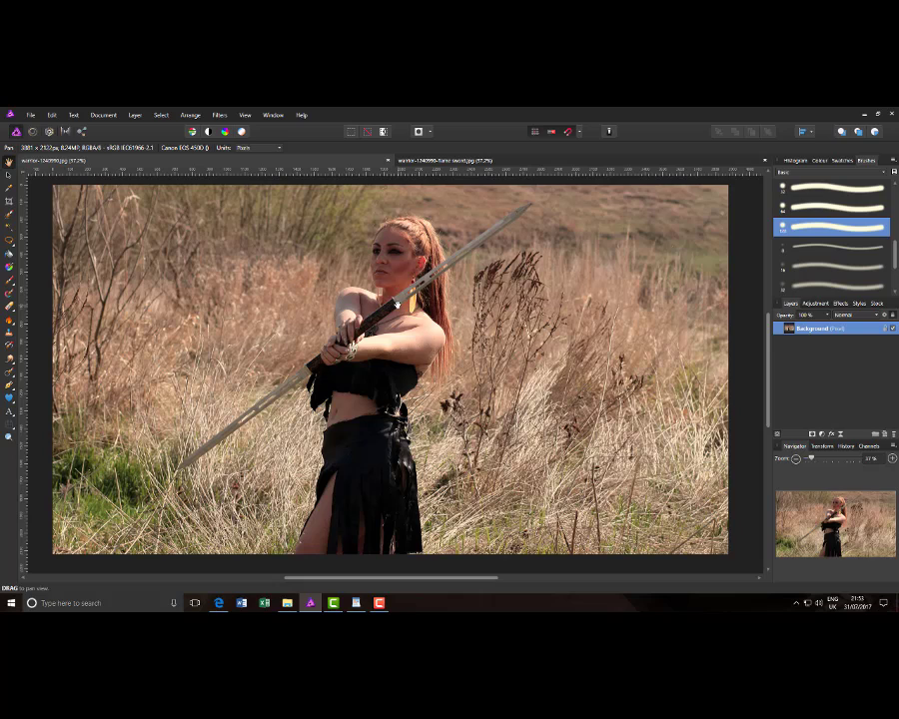
click(883, 435)
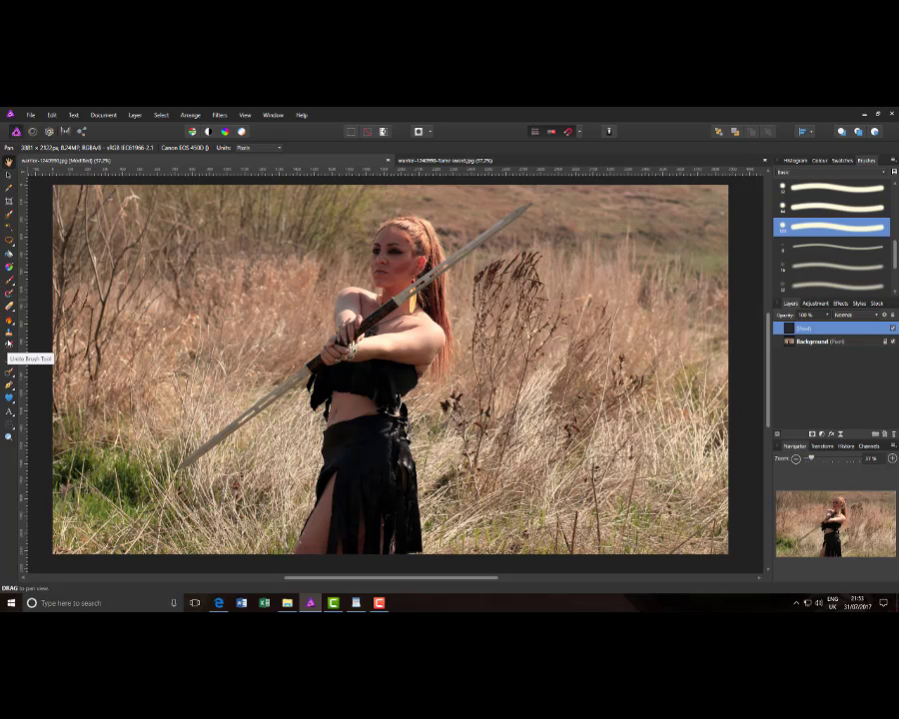
click(10, 268)
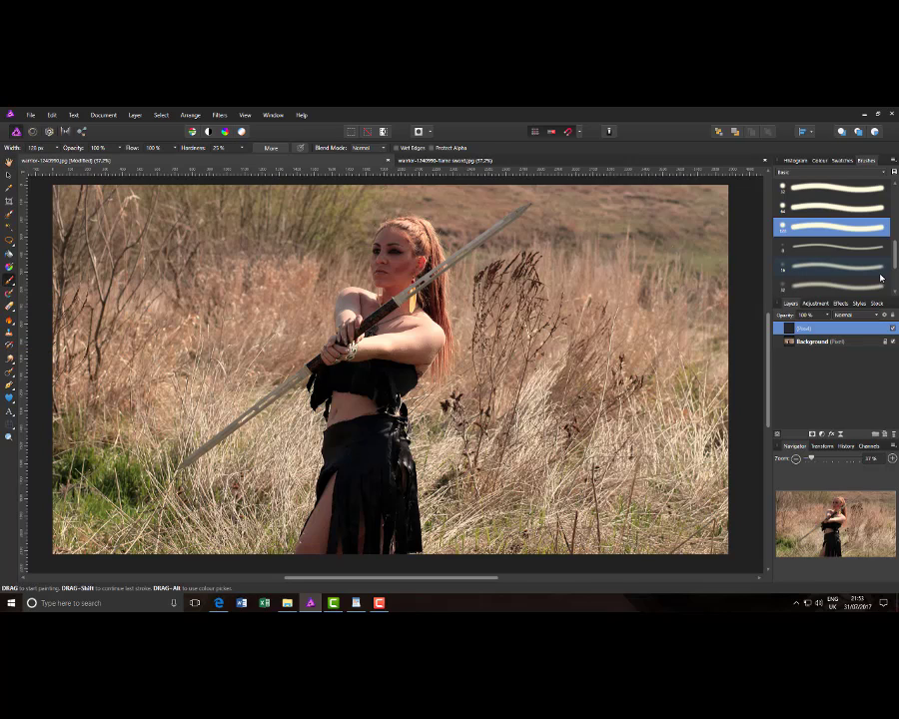
Load the SS-flames brush category and choose its 192 px flame brush
click(884, 173)
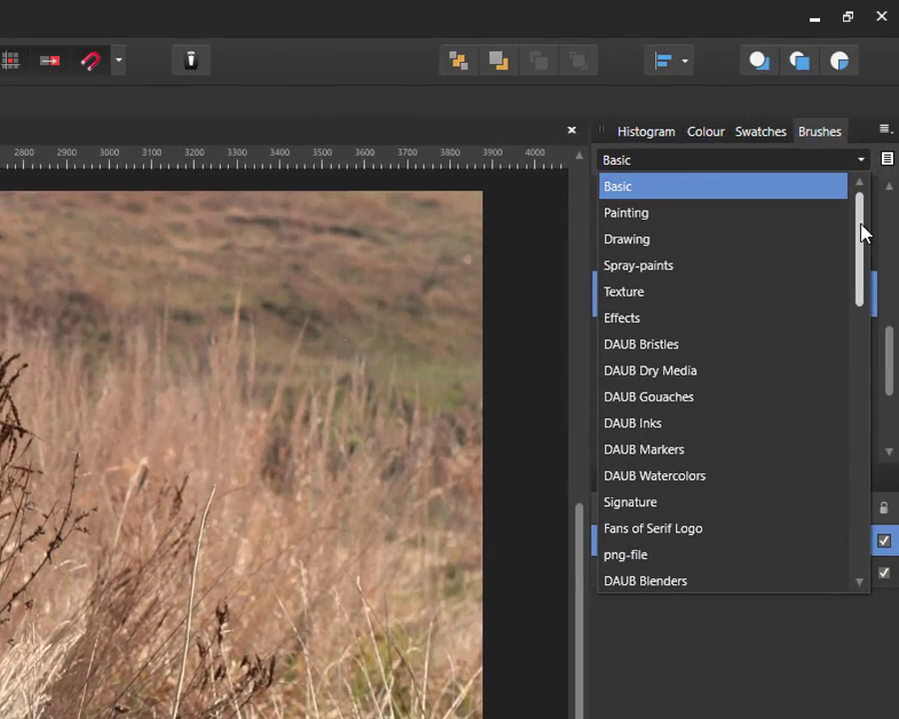
drag(863, 233, 856, 367)
drag(852, 462, 861, 511)
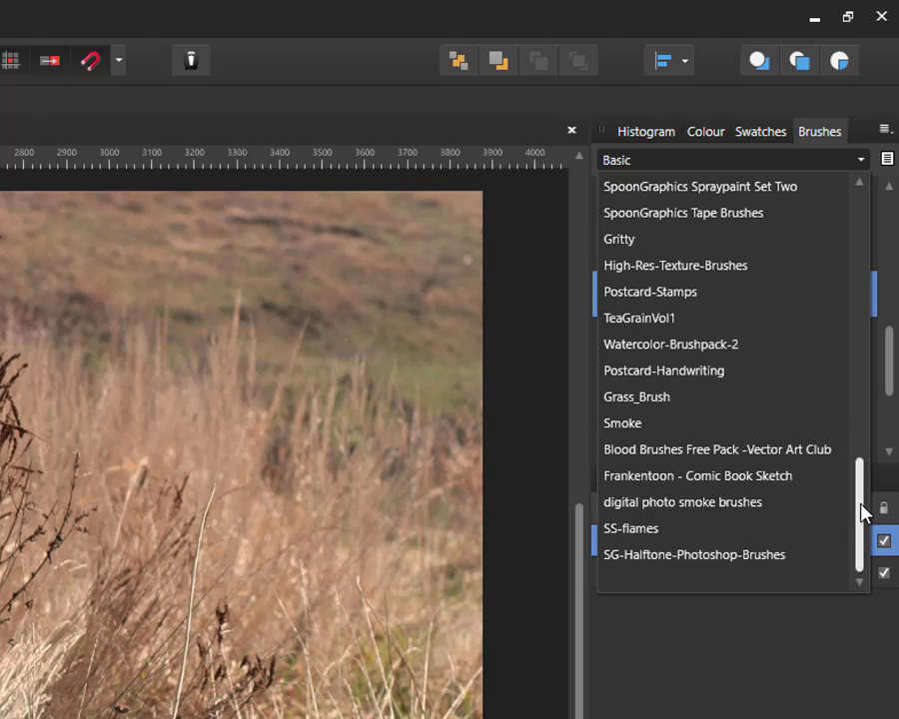
click(647, 532)
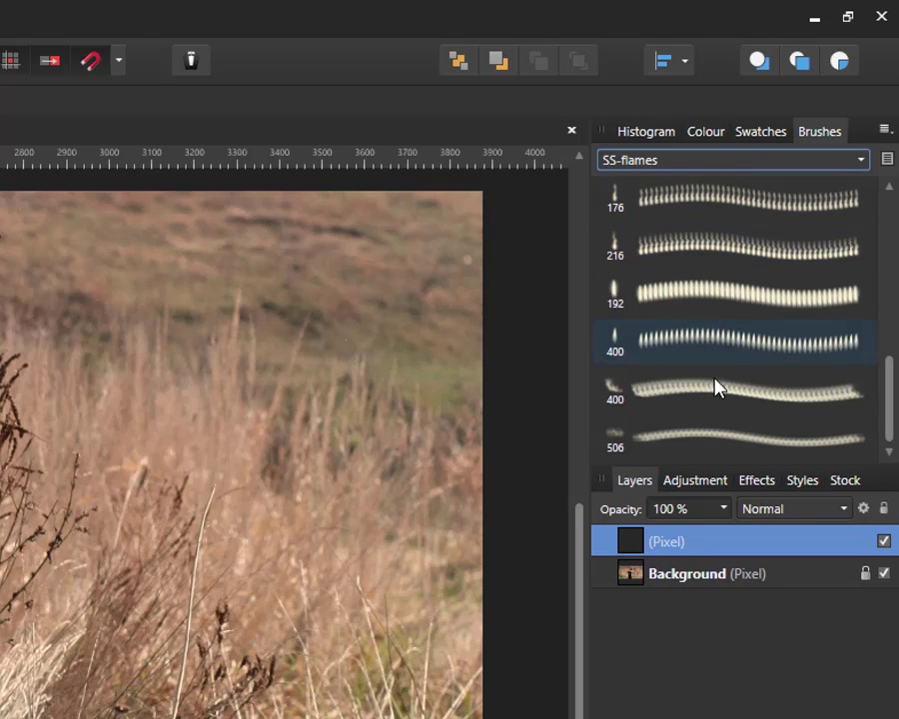
click(711, 305)
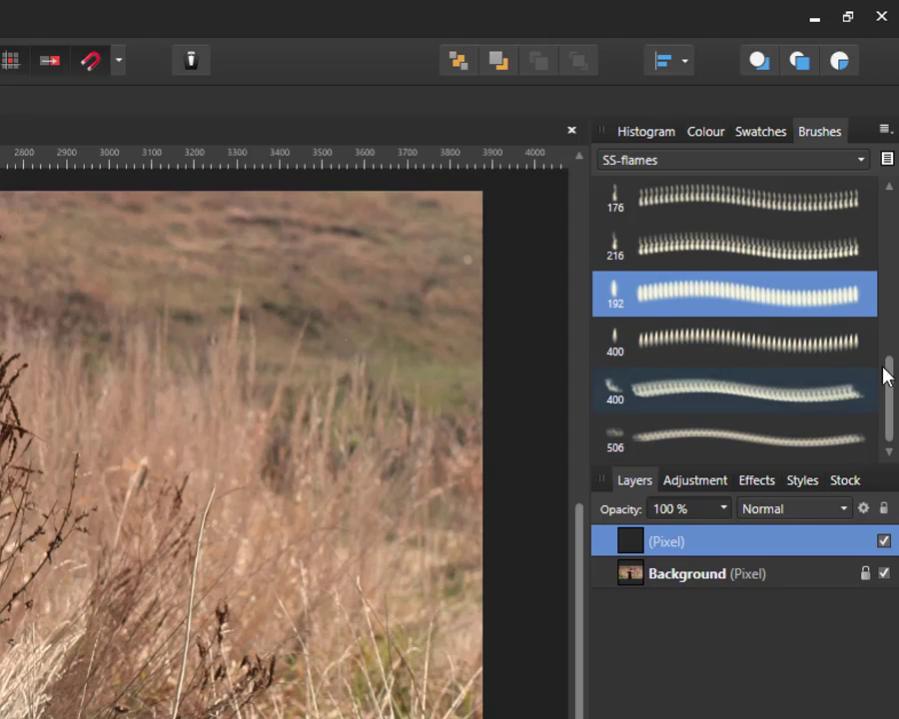
Set the brush colour to RGB 255, 213, 63
click(705, 133)
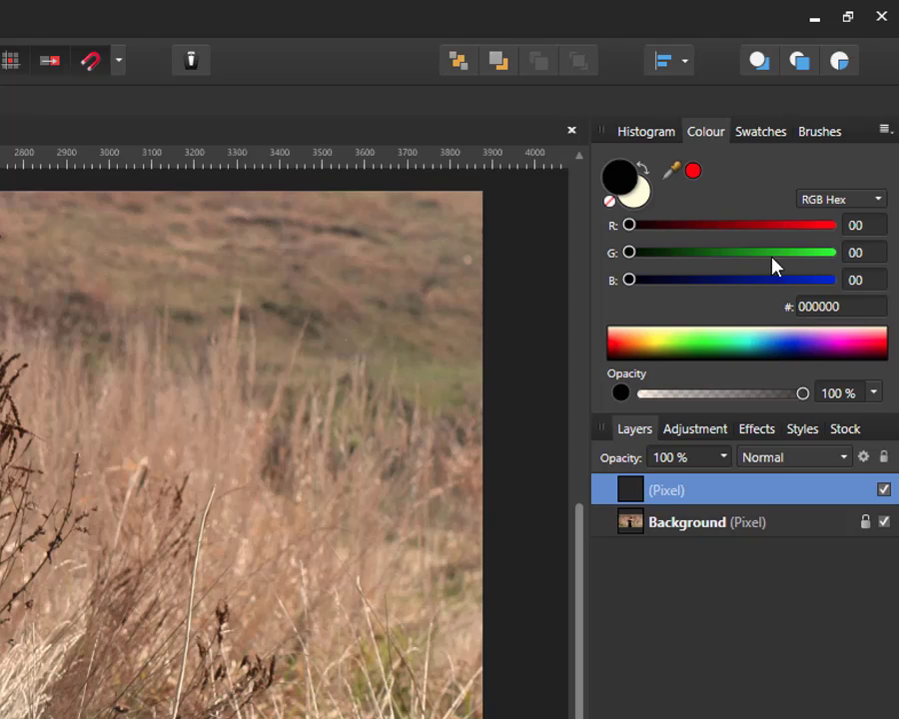
click(880, 201)
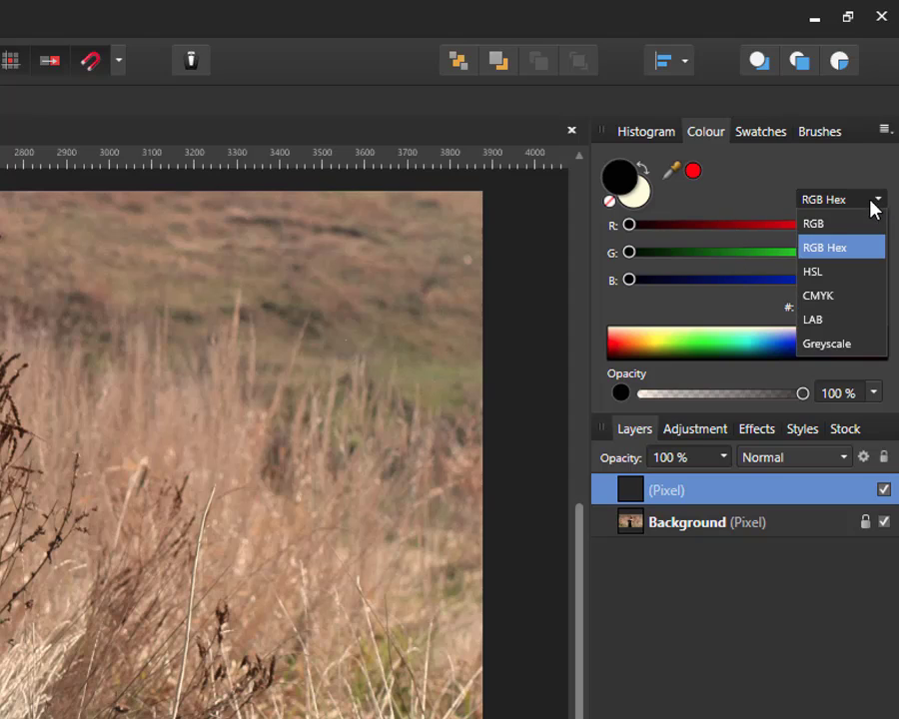
click(831, 224)
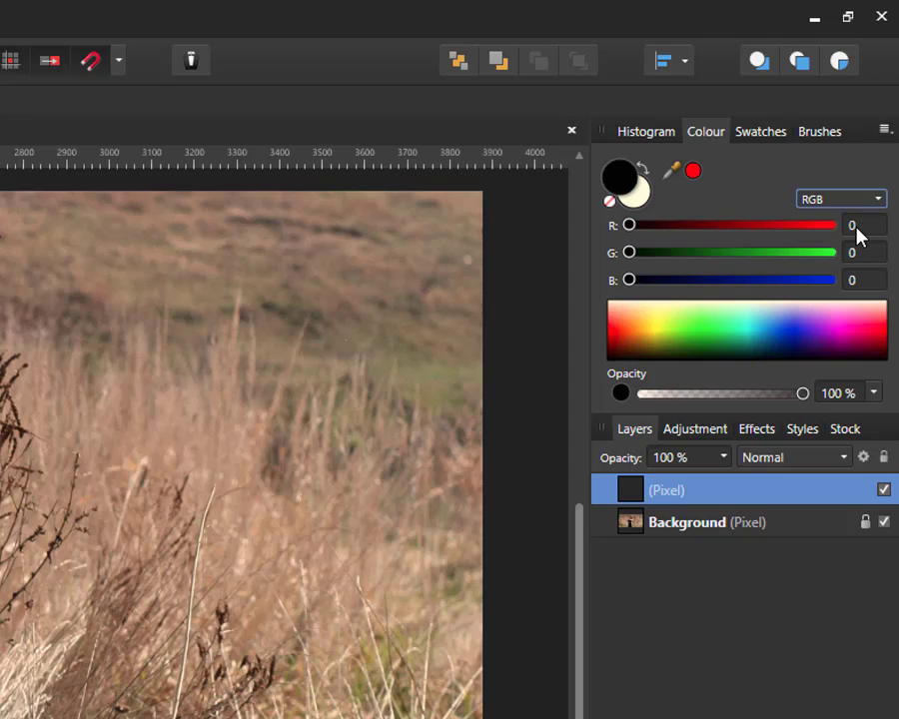
click(857, 229)
text(255)
click(856, 256)
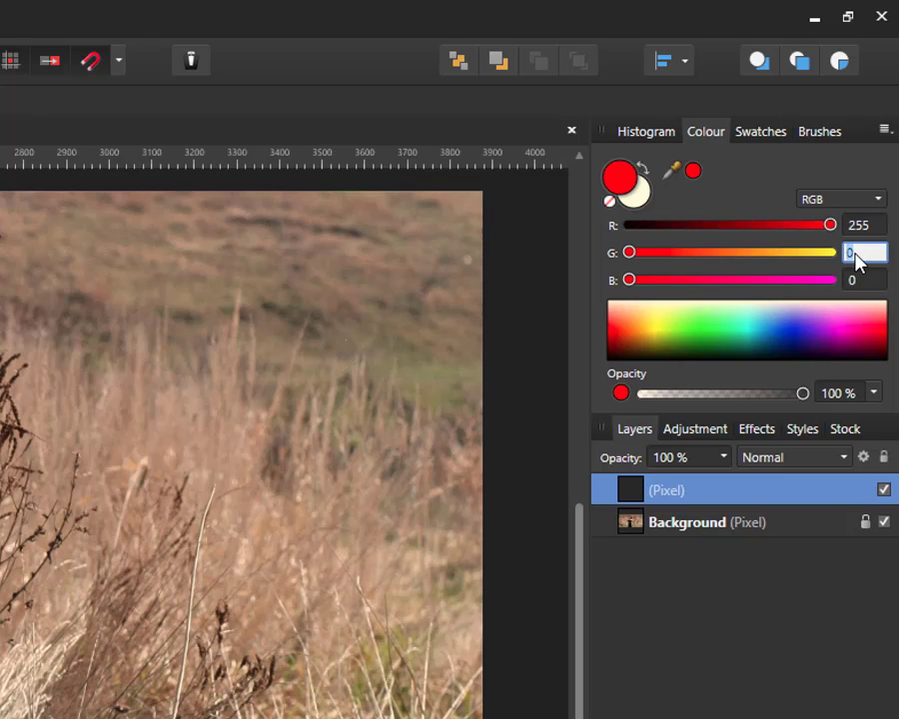
text(213)
click(861, 281)
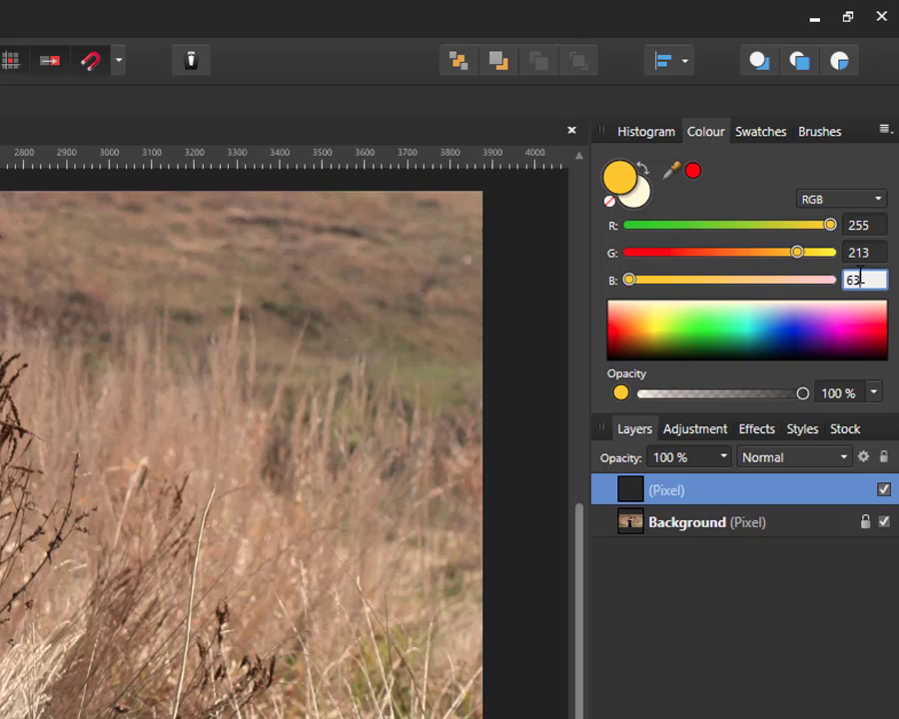
text(63)
key(Return)
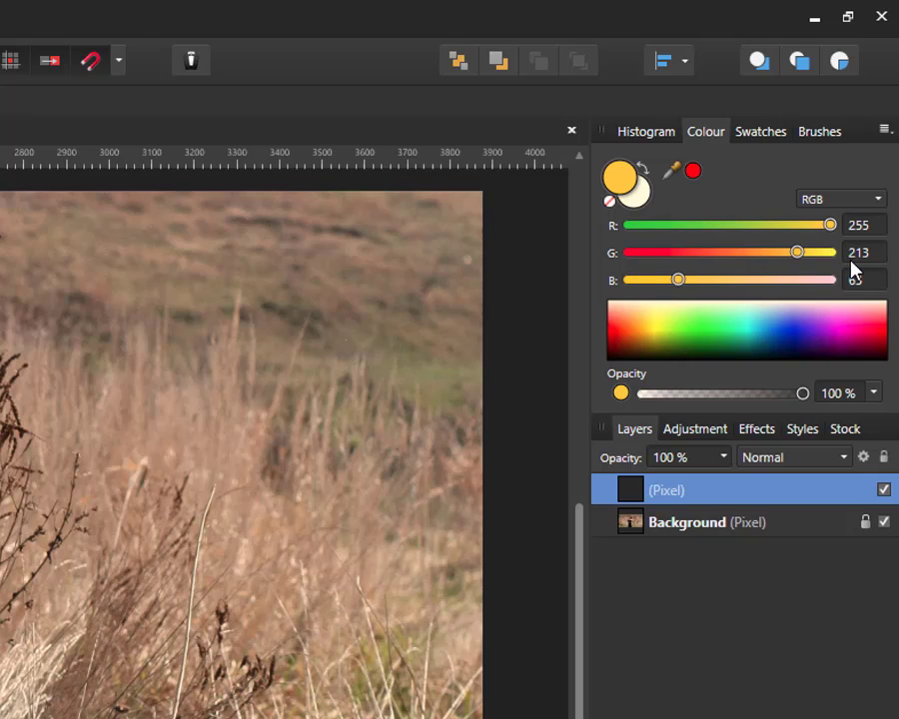
Check the brush colour's hexadecimal code and return the colour mode to RGB
click(881, 202)
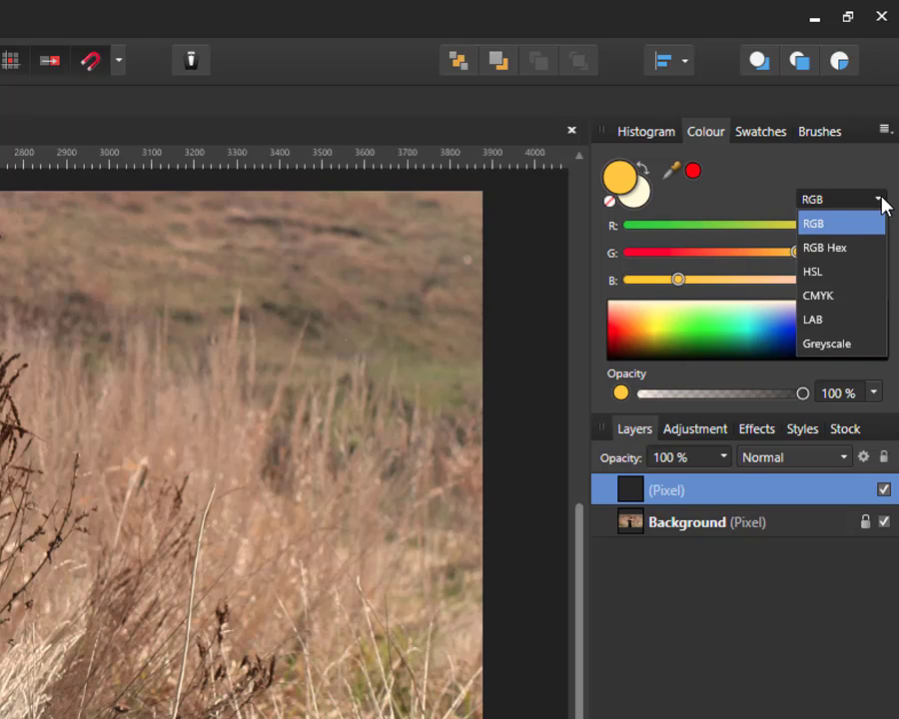
click(835, 252)
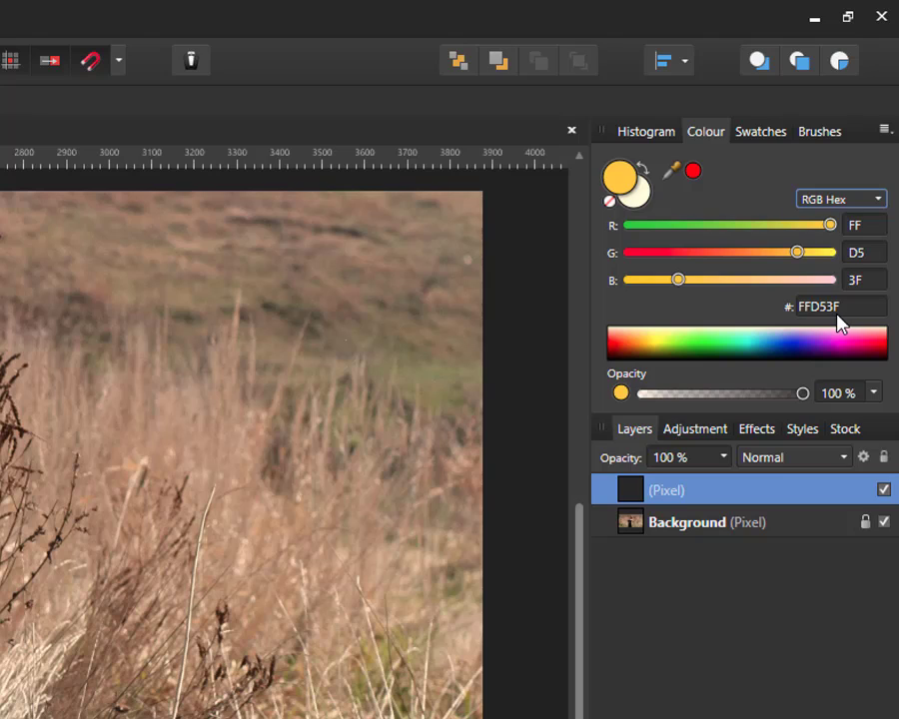
click(878, 200)
click(828, 225)
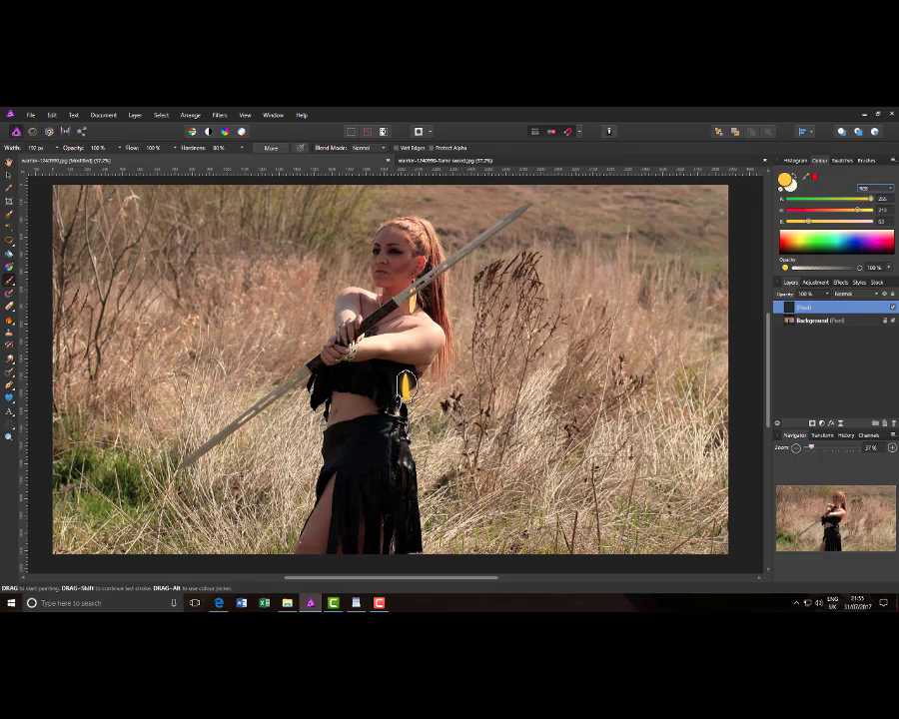
Choose the 1024 px flame brush from SS-flames and try it beside the lower end of the sword
click(866, 160)
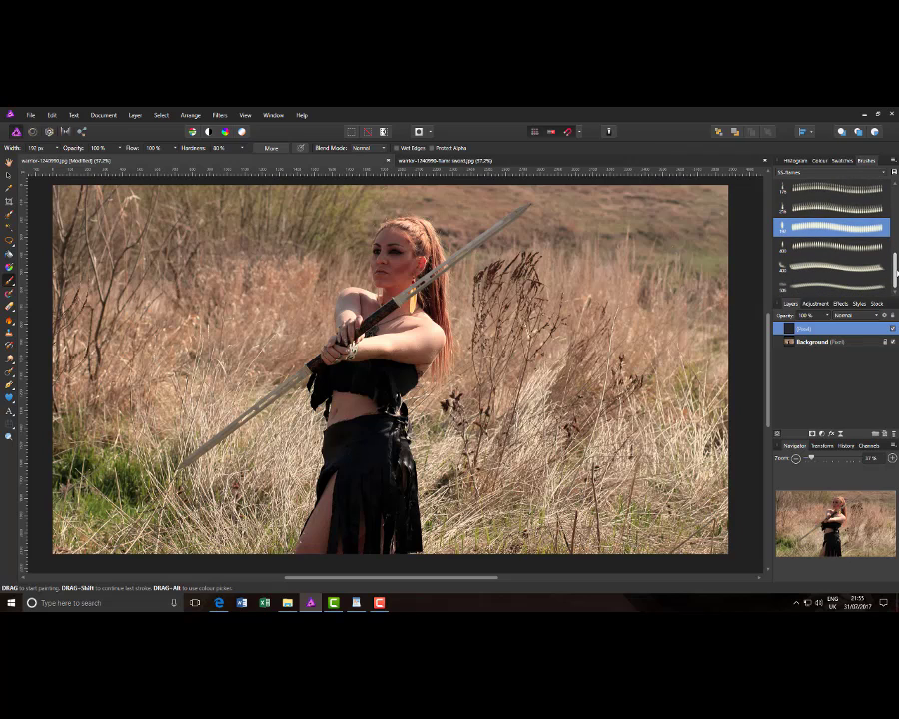
drag(896, 271, 896, 233)
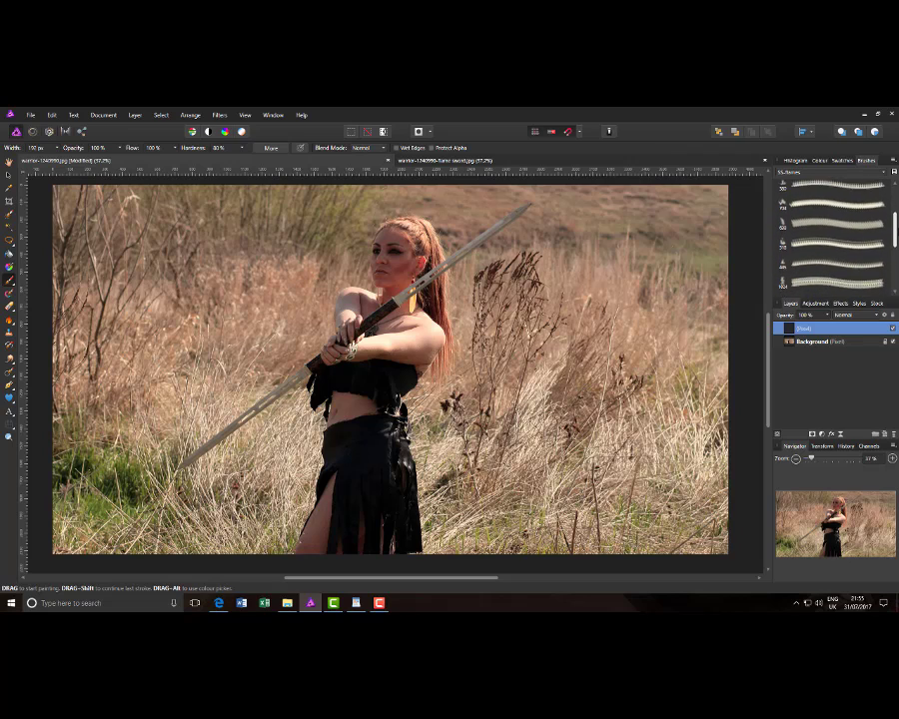
click(831, 263)
click(435, 341)
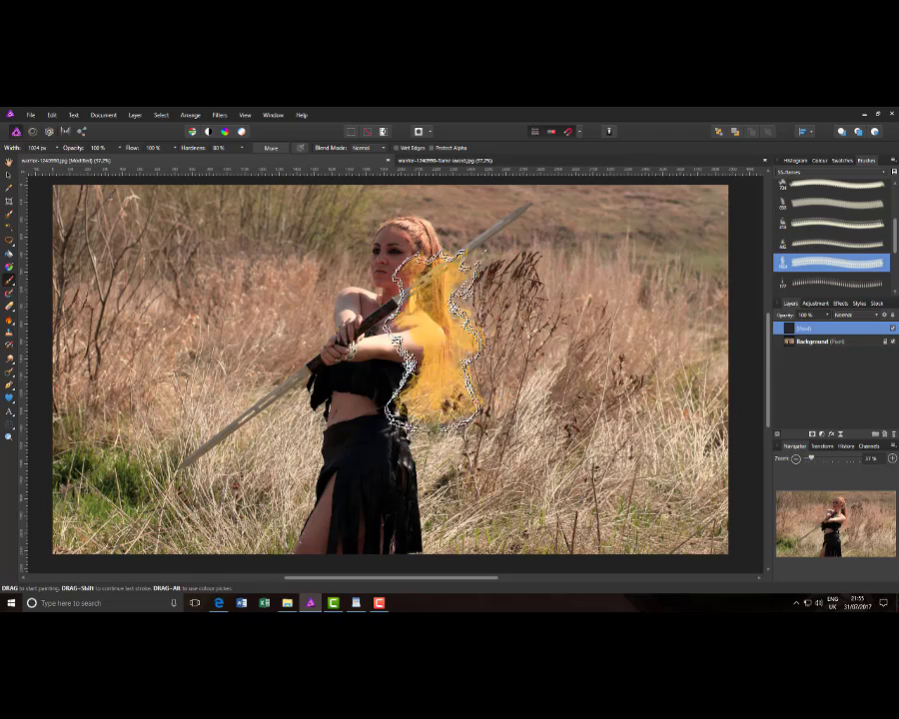
click(168, 371)
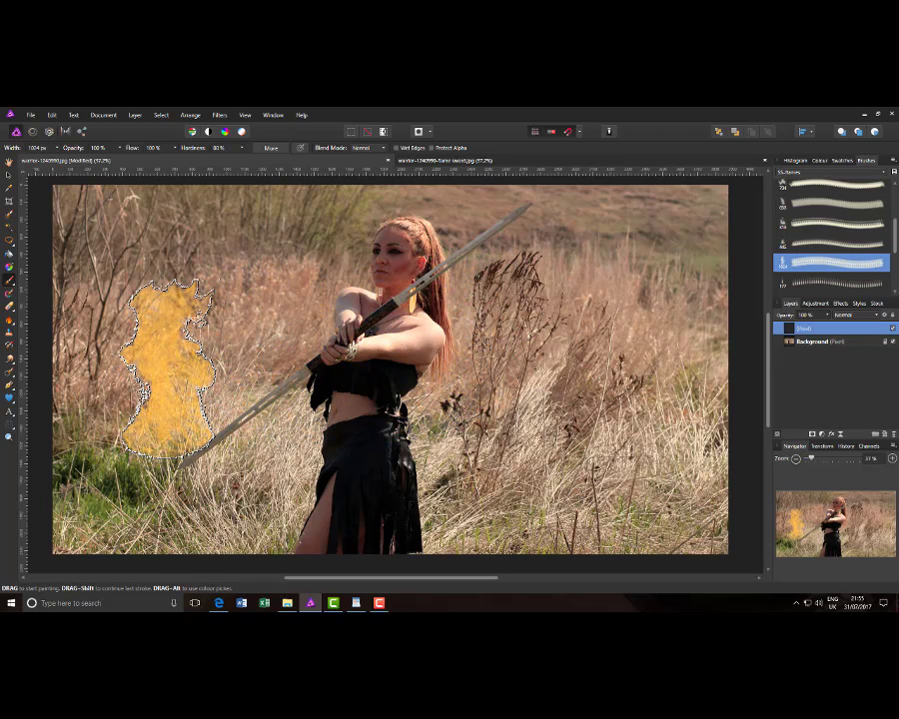
Reduce the flame brush width to about 454 px and stamp flames along the lower tip of the sword blade
key(bracketleft)
key(bracketleft)
key(bracketleft)
key(bracketleft)
key(bracketleft)
key(bracketleft)
key(bracketleft)
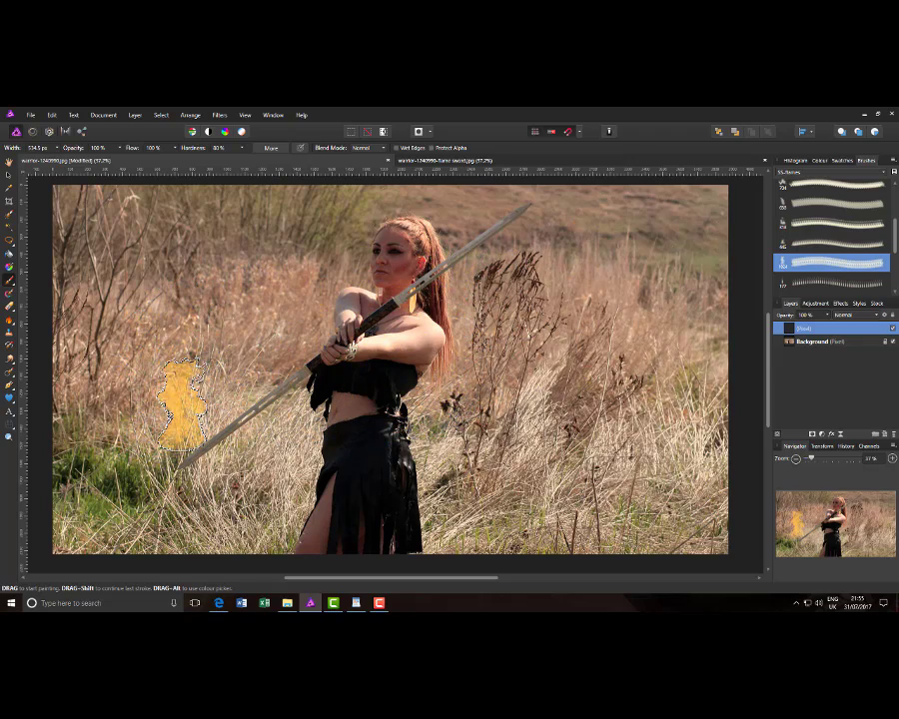
key(bracketleft)
key(bracketleft)
key(bracketleft)
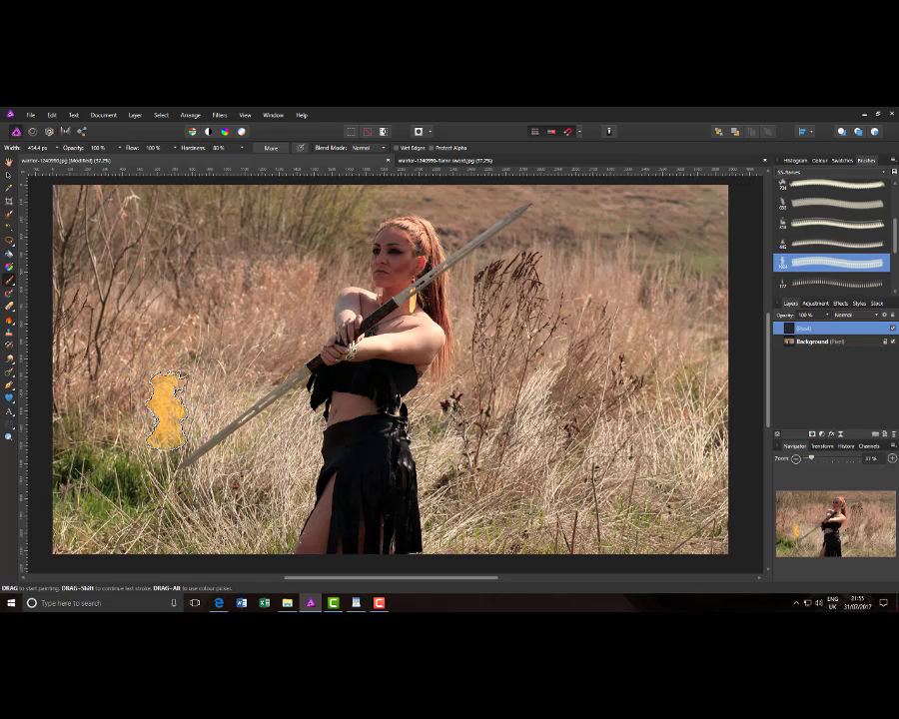
click(167, 410)
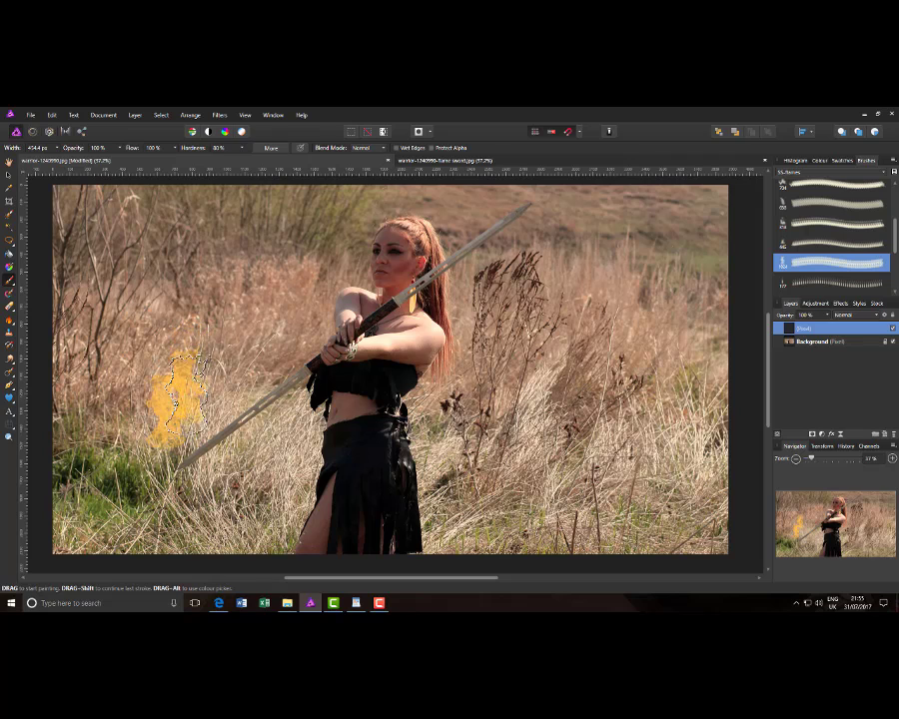
click(202, 393)
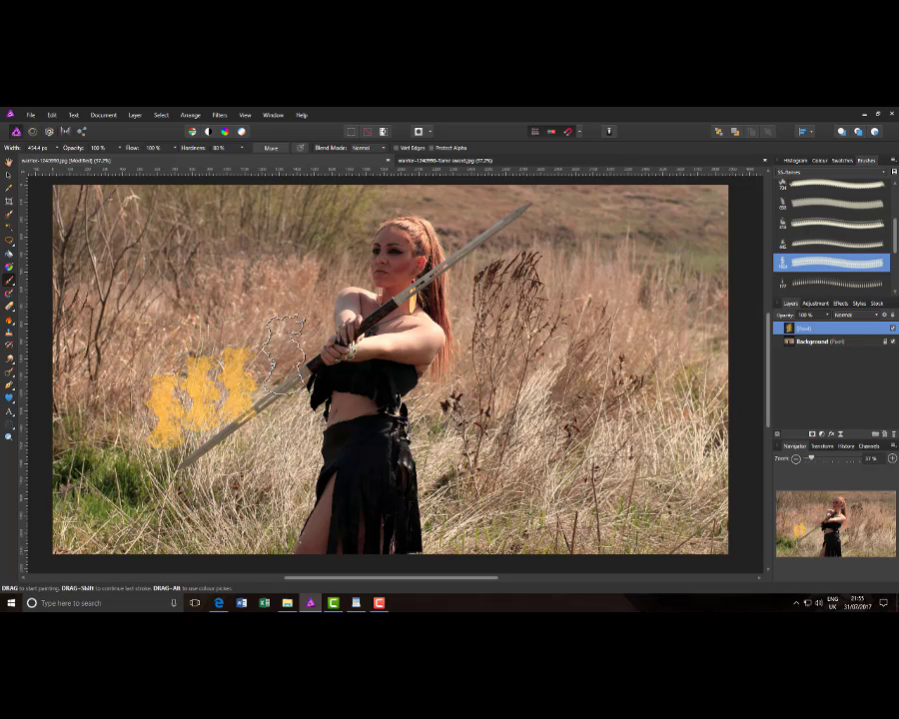
Fill in and extend the flames along the lower blade with the 318 px and 380 px flame brushes
click(849, 223)
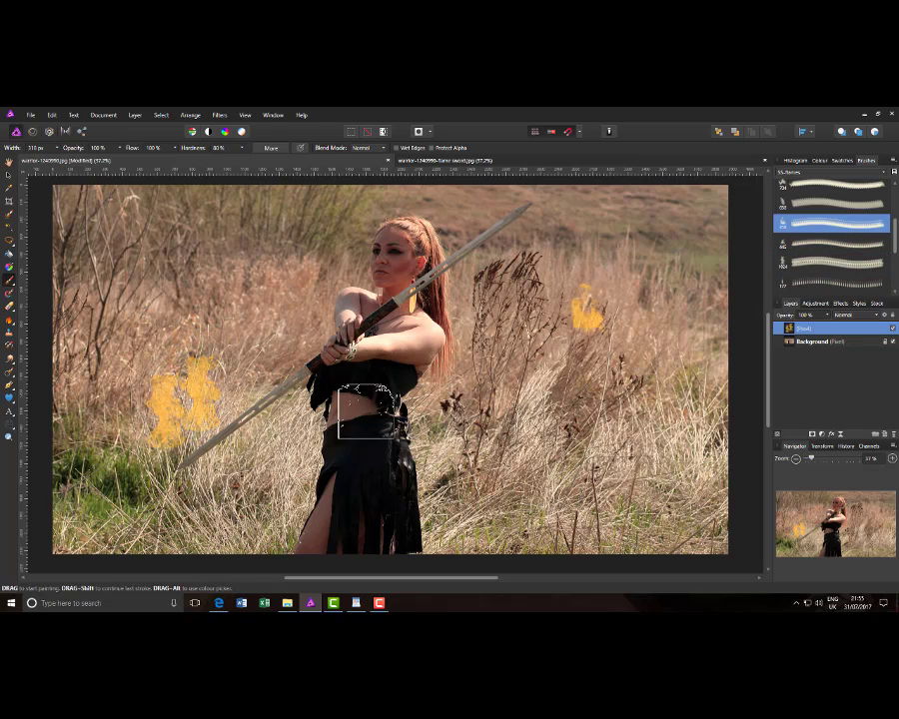
click(179, 415)
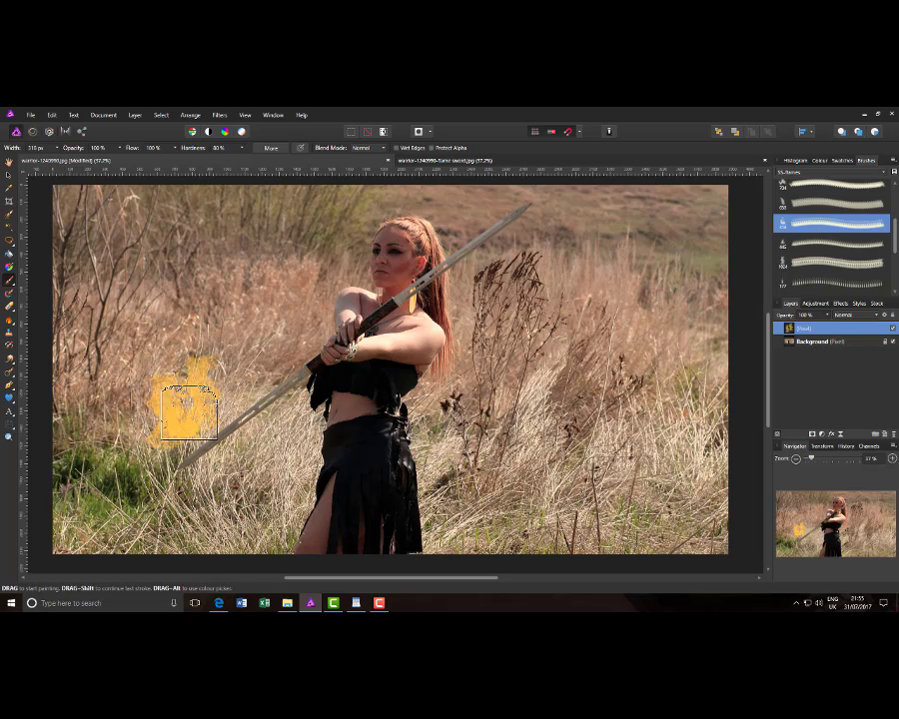
click(210, 397)
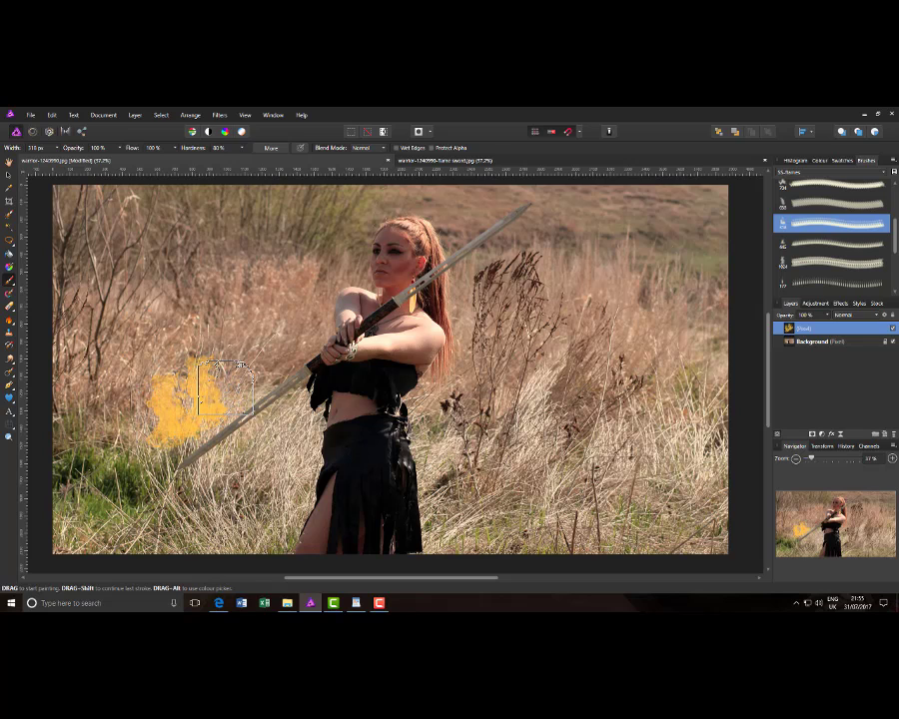
drag(894, 236, 893, 221)
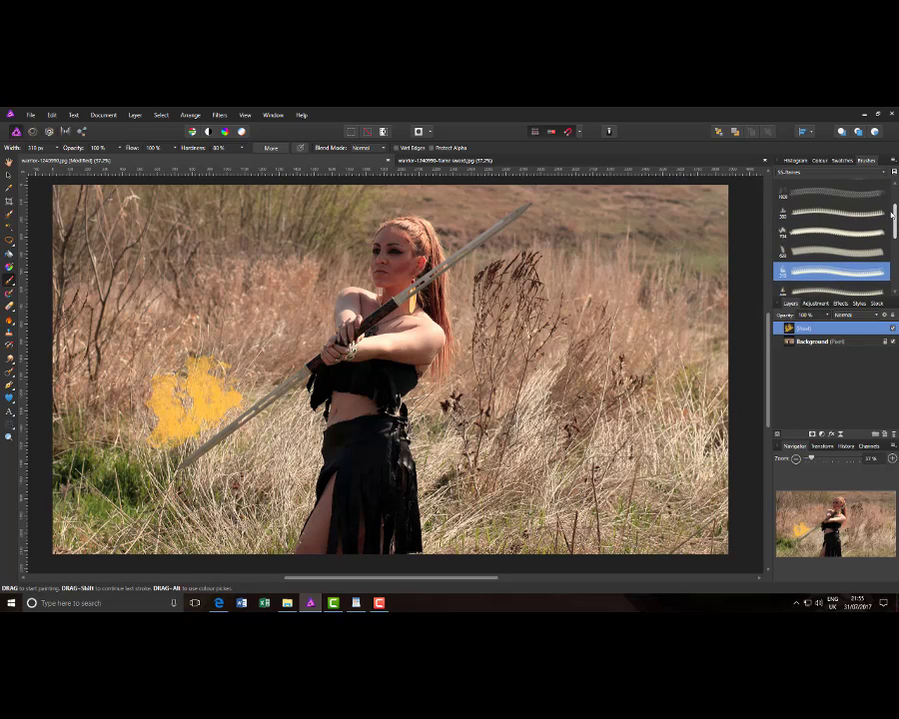
click(860, 216)
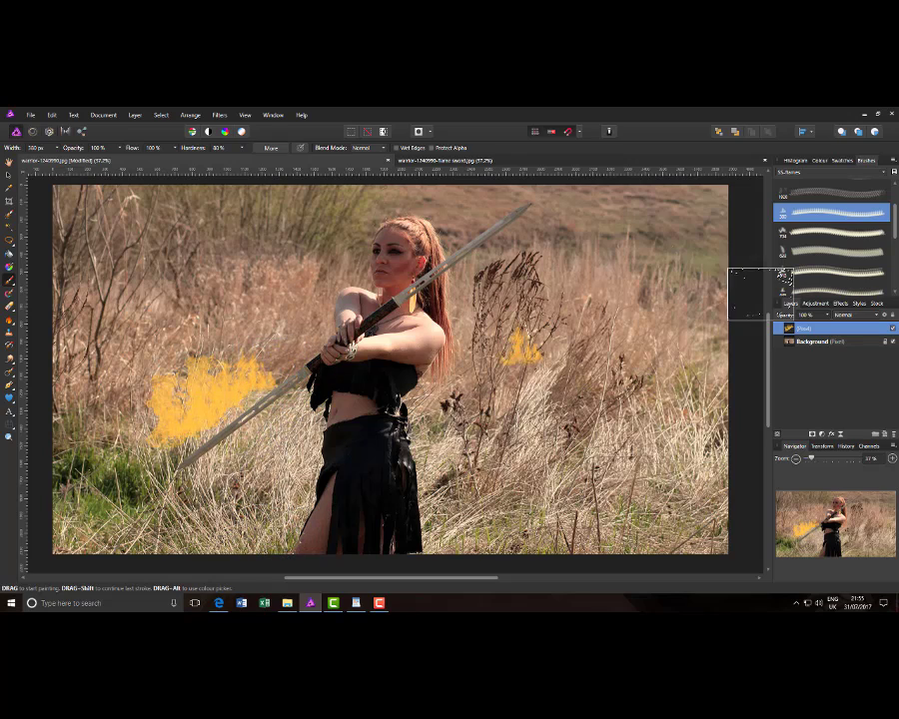
Choose the angled 400 px flame brush and extend the lower blade's flames towards the sword handle
click(866, 196)
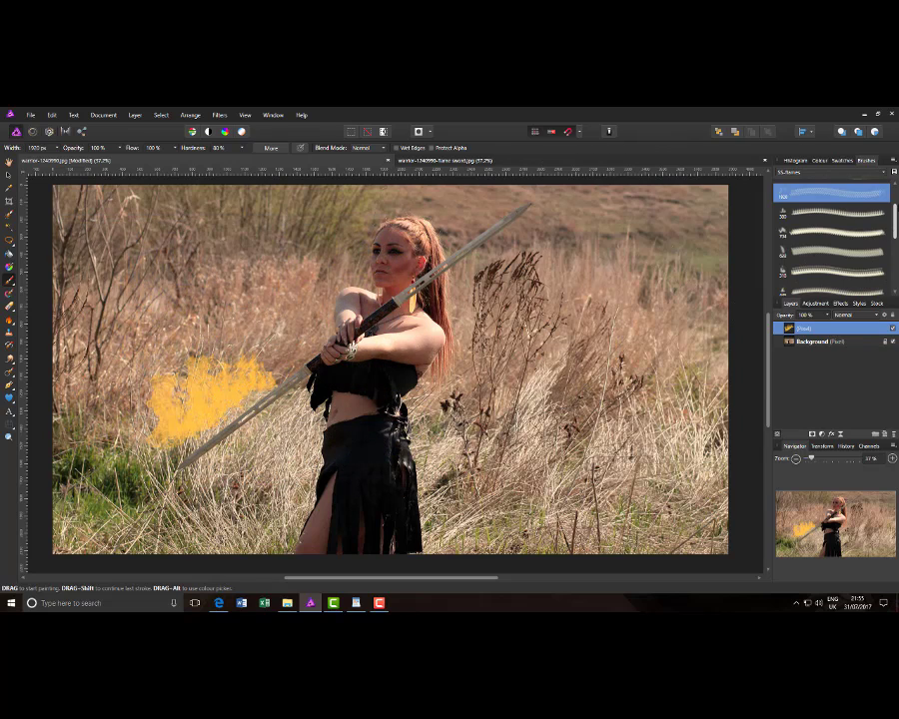
scroll(896, 237, down, 3)
scroll(861, 264, down, 3)
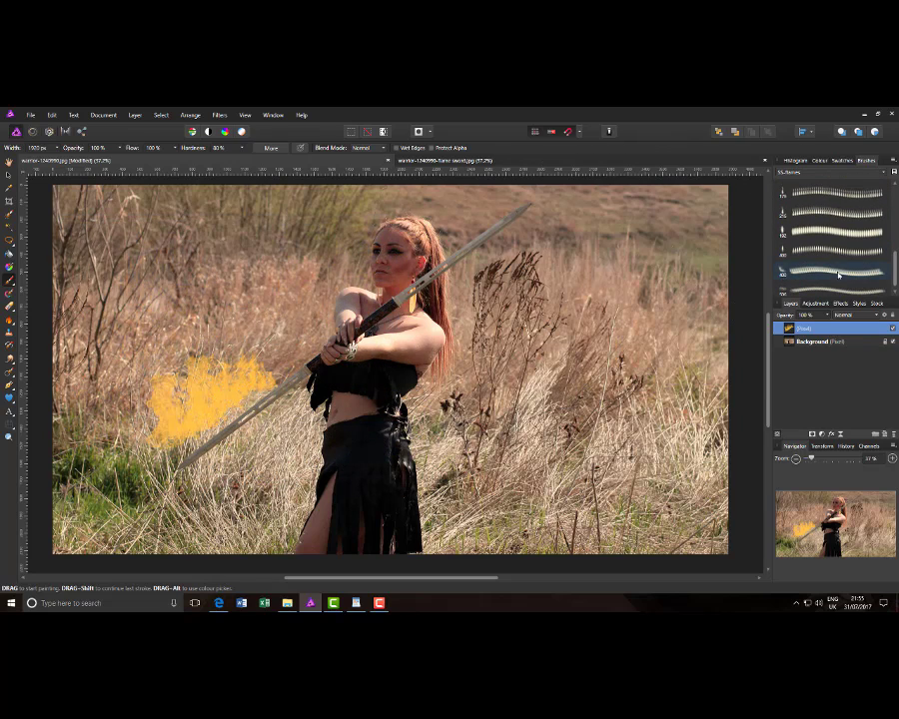
click(839, 272)
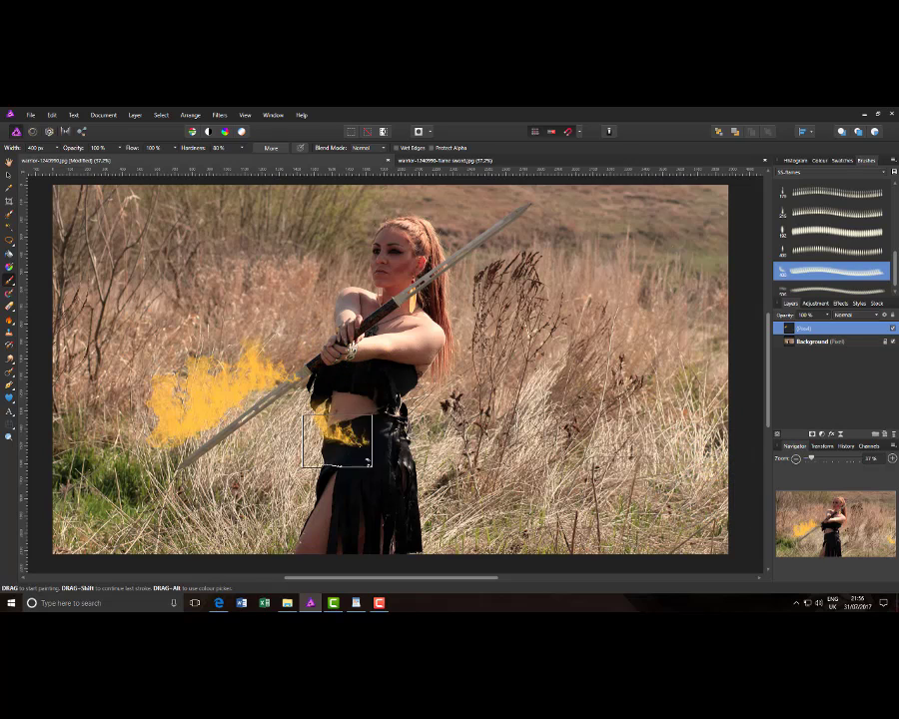
Move and slightly rotate the painted flame layer so the fire lies along the lower sword blade
click(9, 175)
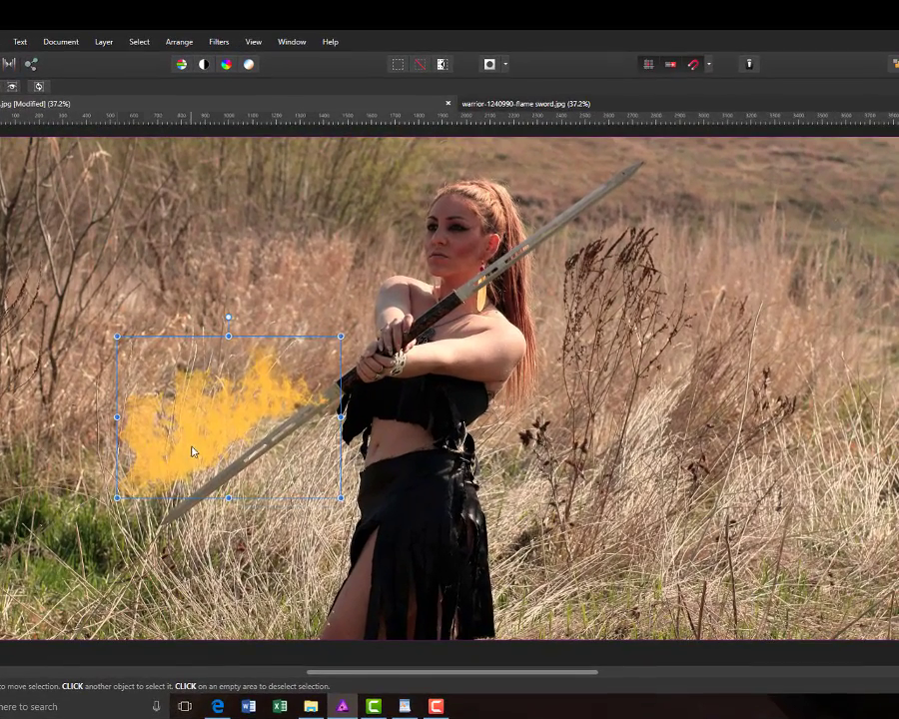
drag(194, 443, 204, 440)
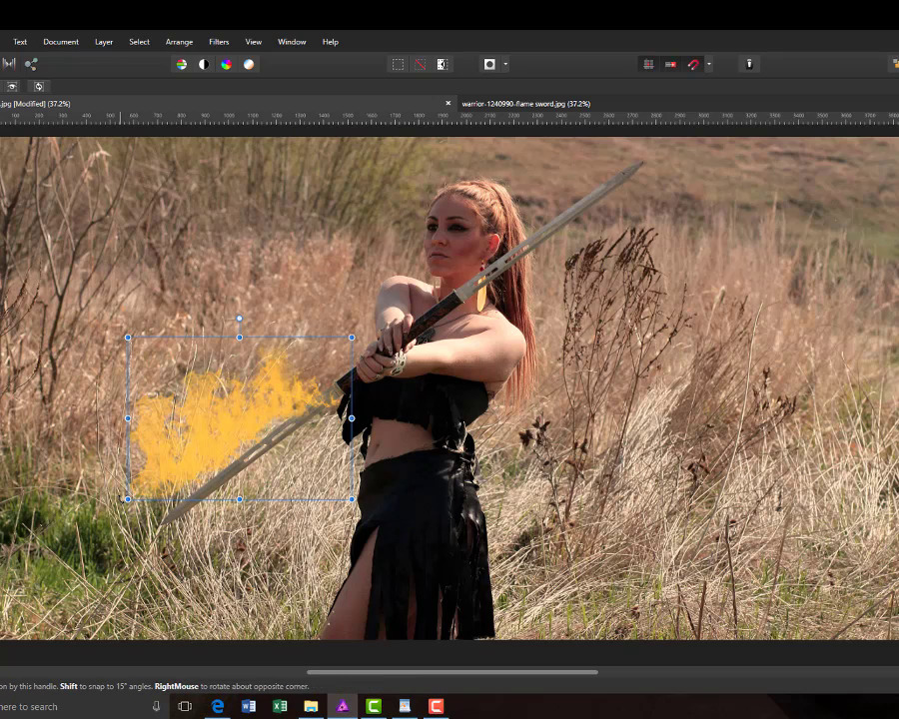
drag(122, 497, 137, 511)
drag(217, 452, 226, 459)
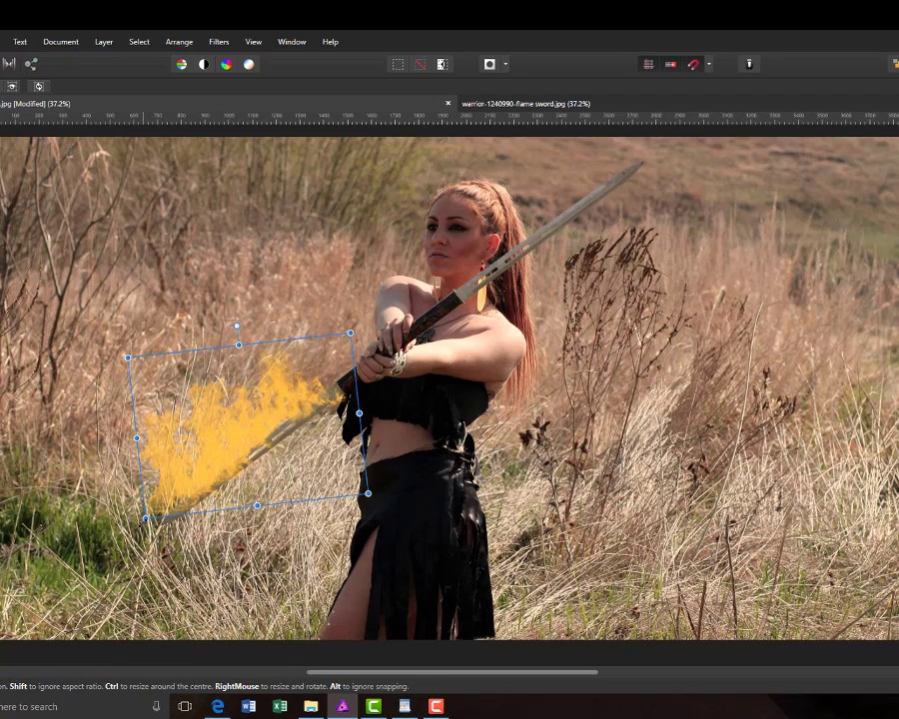
drag(141, 523, 146, 528)
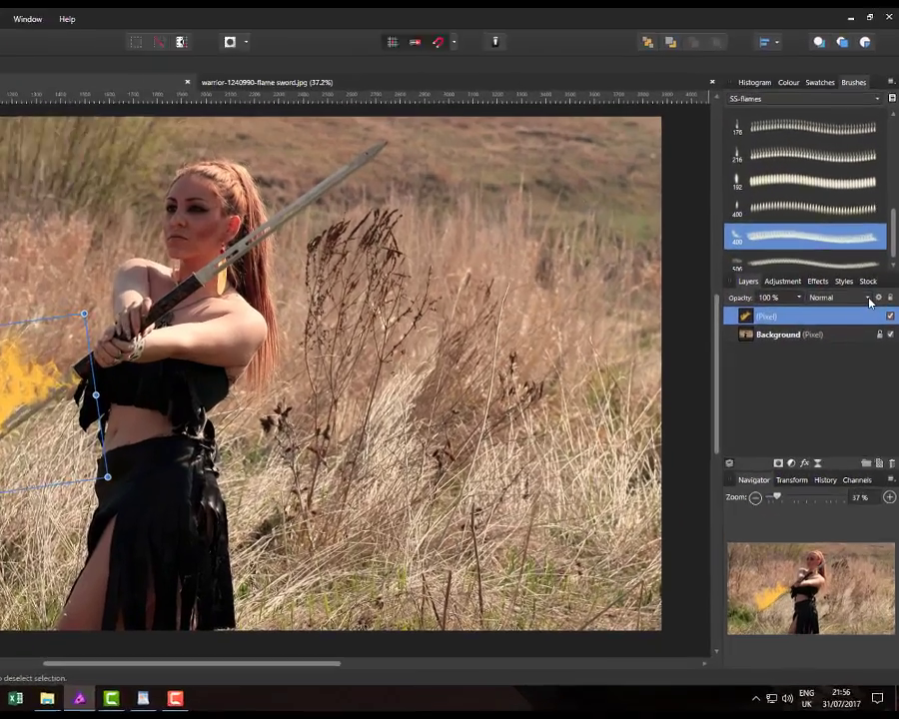
Set the flame layer's blend mode to Overlay and duplicate the layer
click(878, 317)
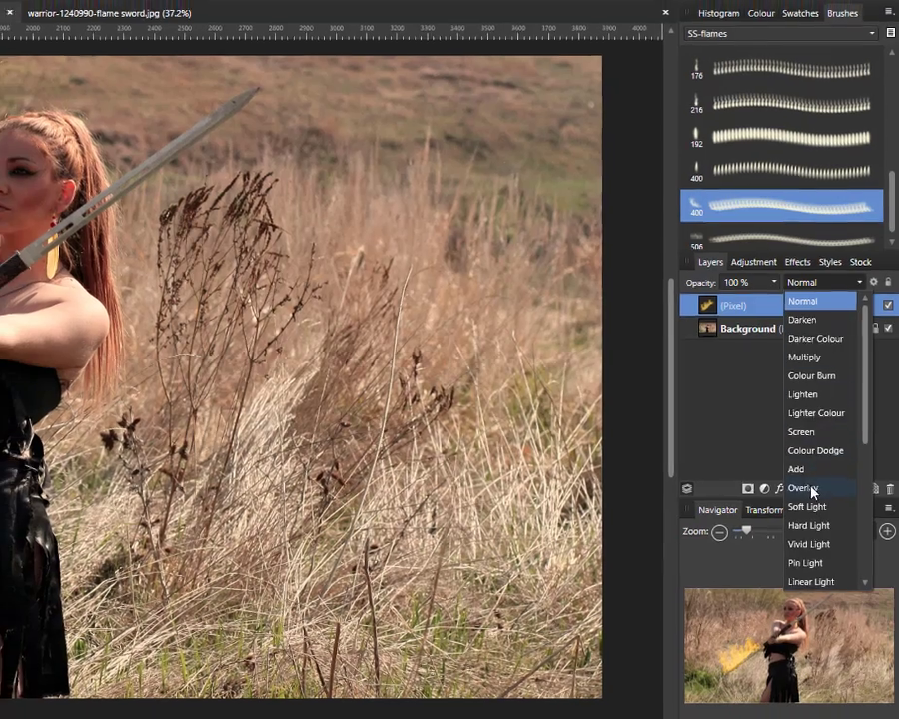
click(809, 492)
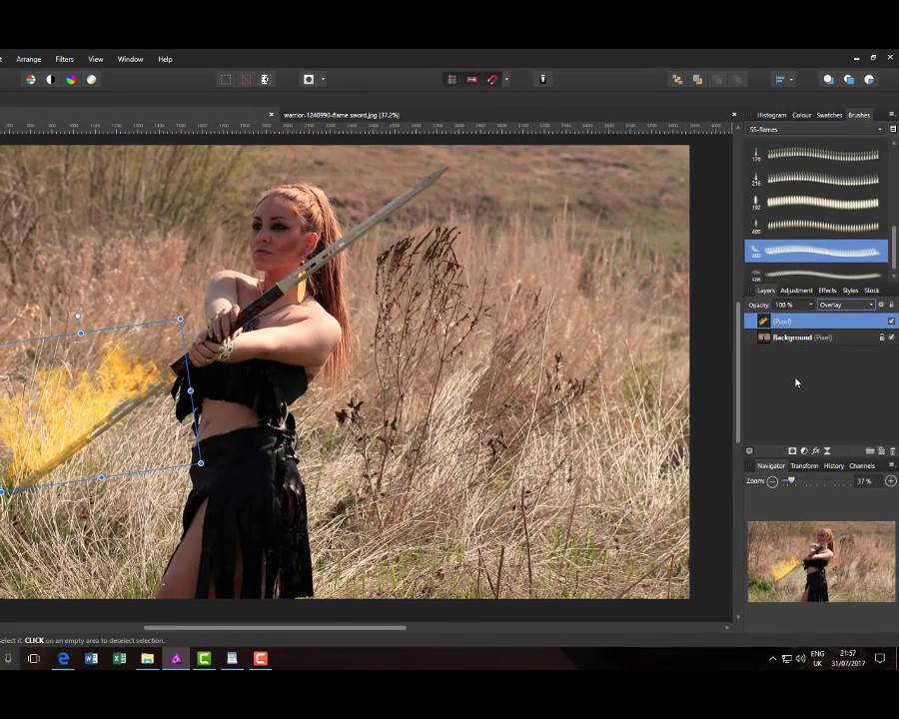
right_click(820, 326)
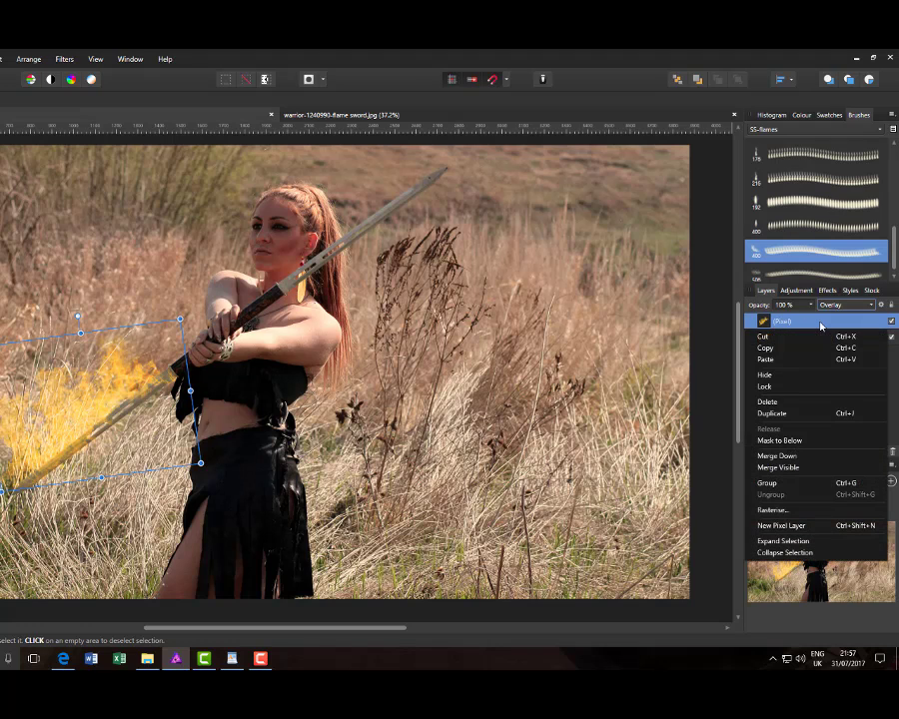
click(772, 414)
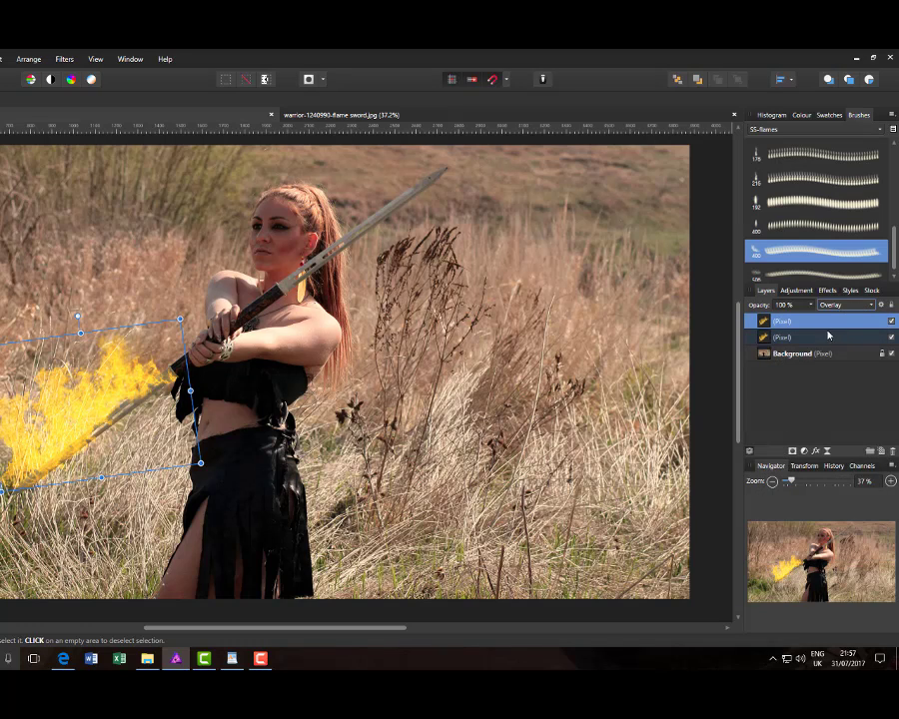
Set the duplicated flame layer's blend mode to Screen and its opacity to 75%
click(872, 308)
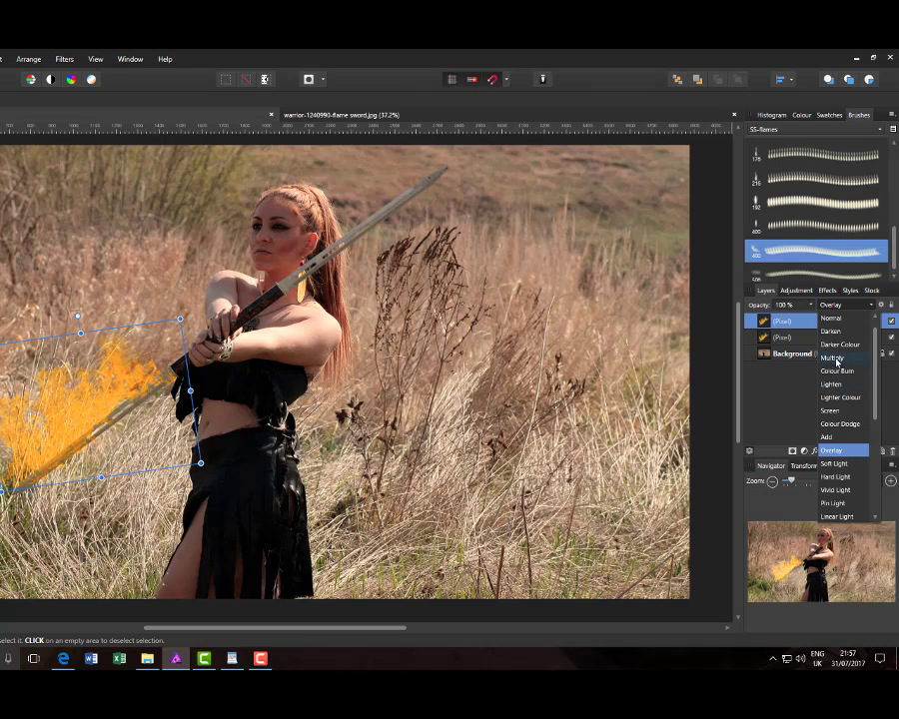
click(830, 411)
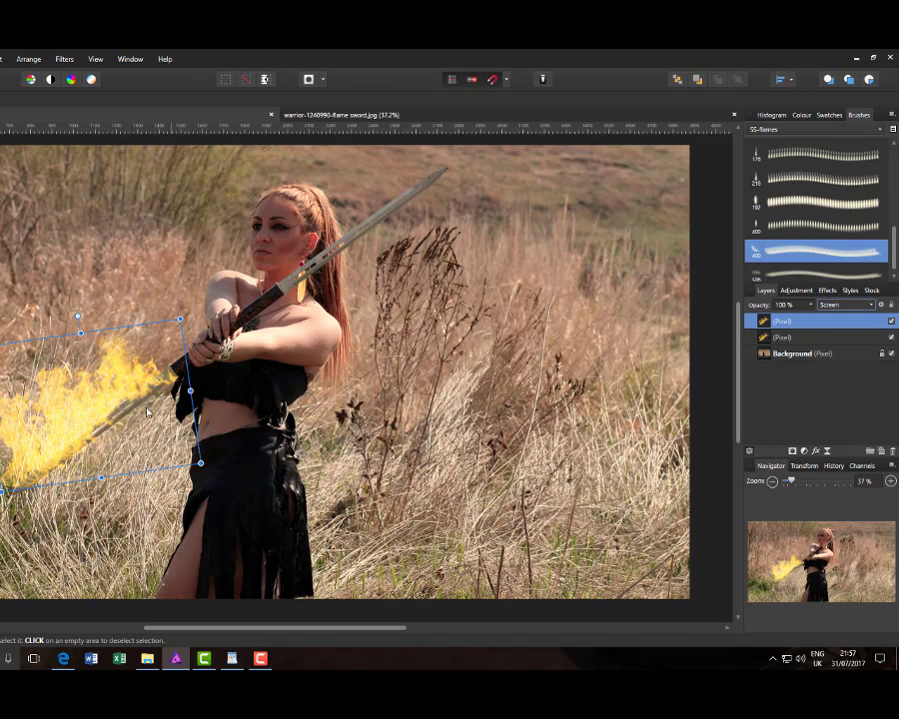
click(810, 305)
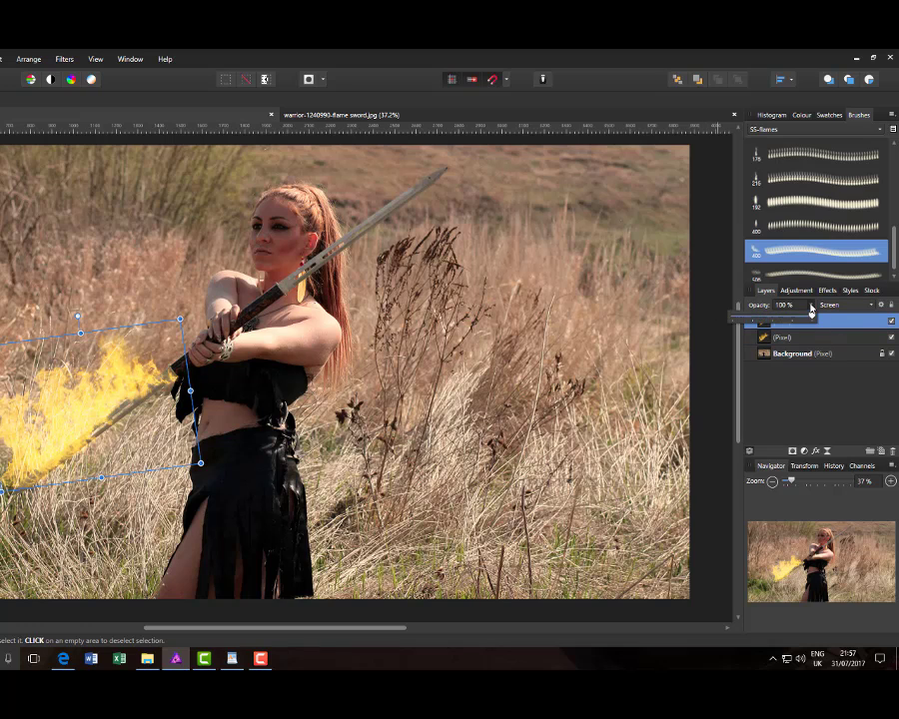
drag(812, 316, 794, 324)
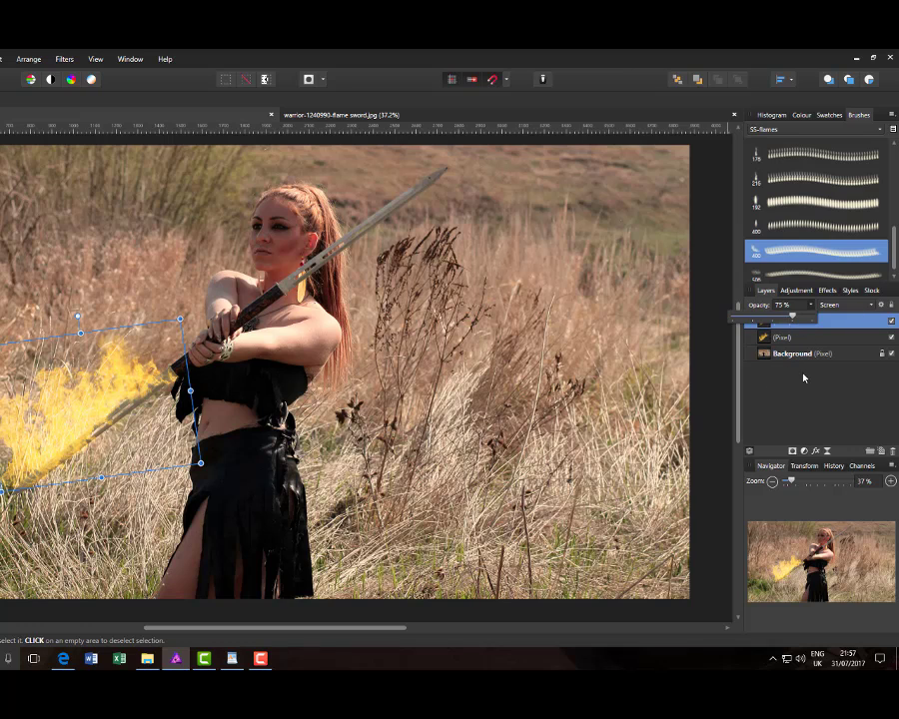
click(838, 341)
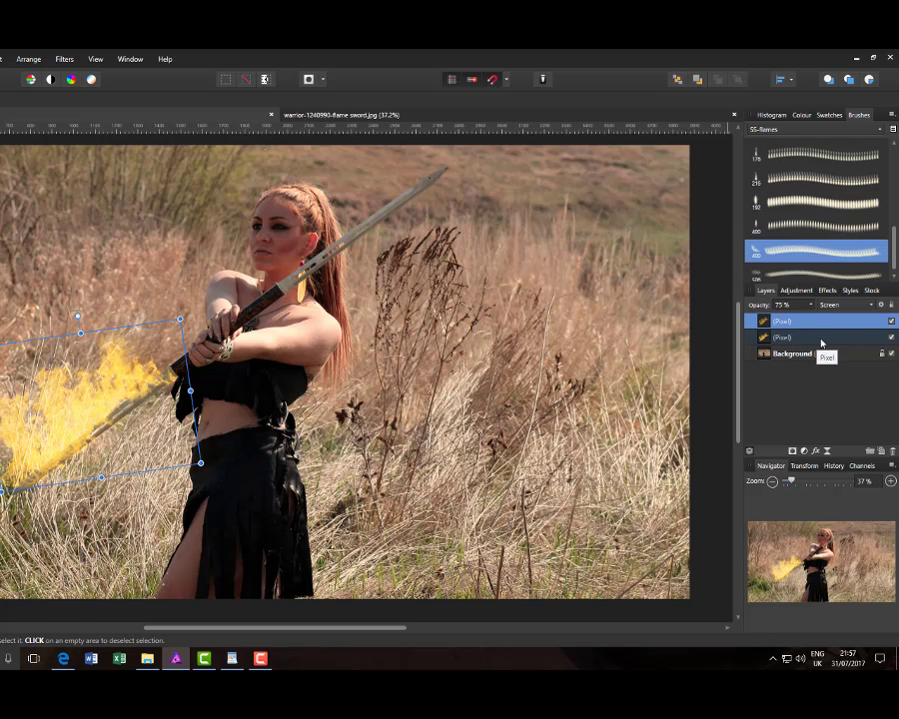
Group the two lower-blade flame layers
shift+click(807, 337)
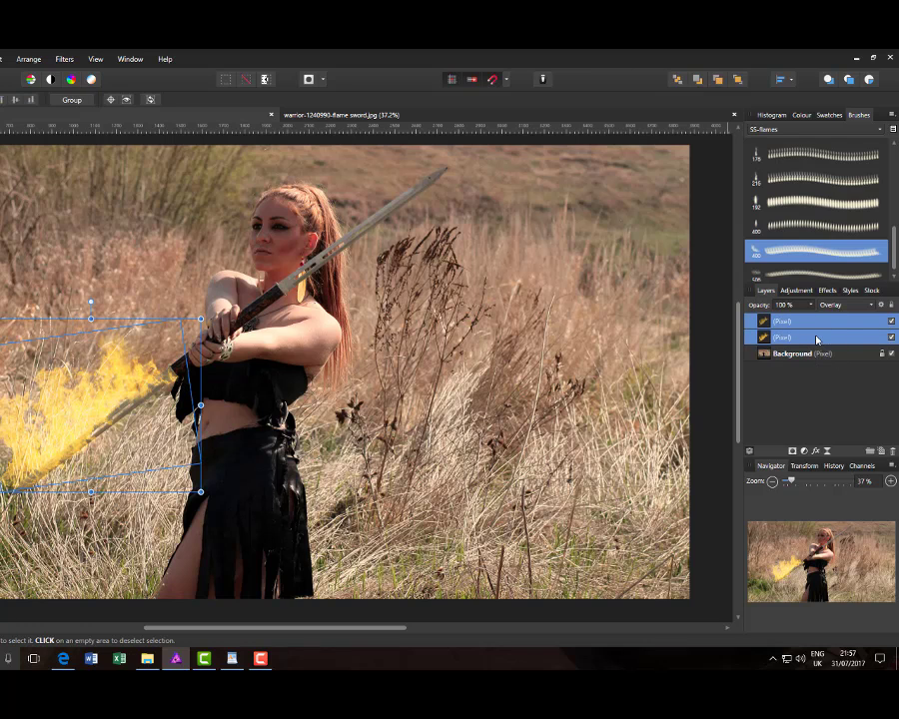
right_click(824, 324)
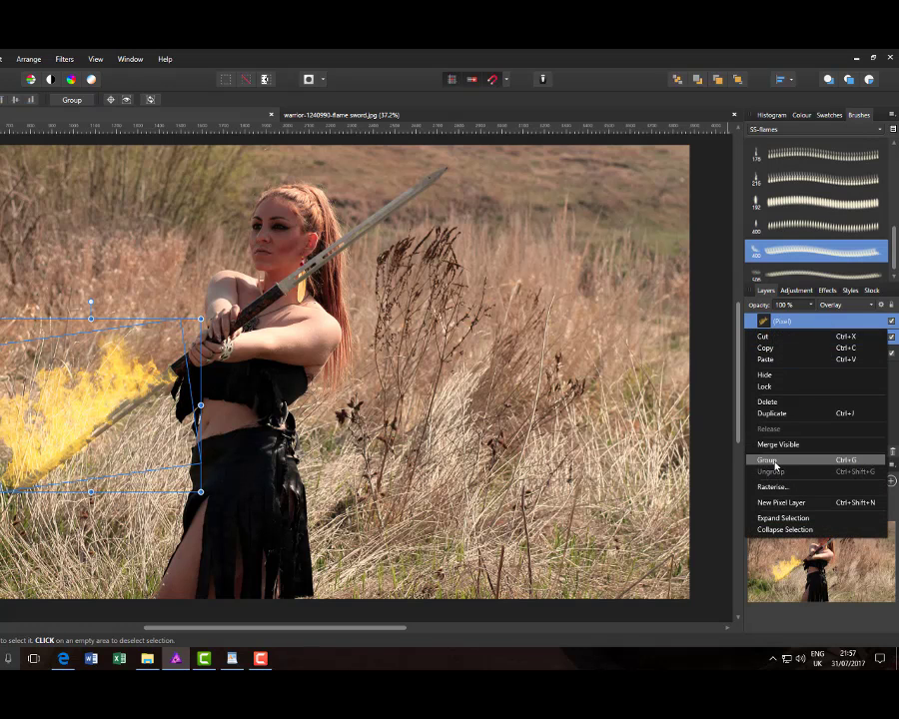
click(775, 462)
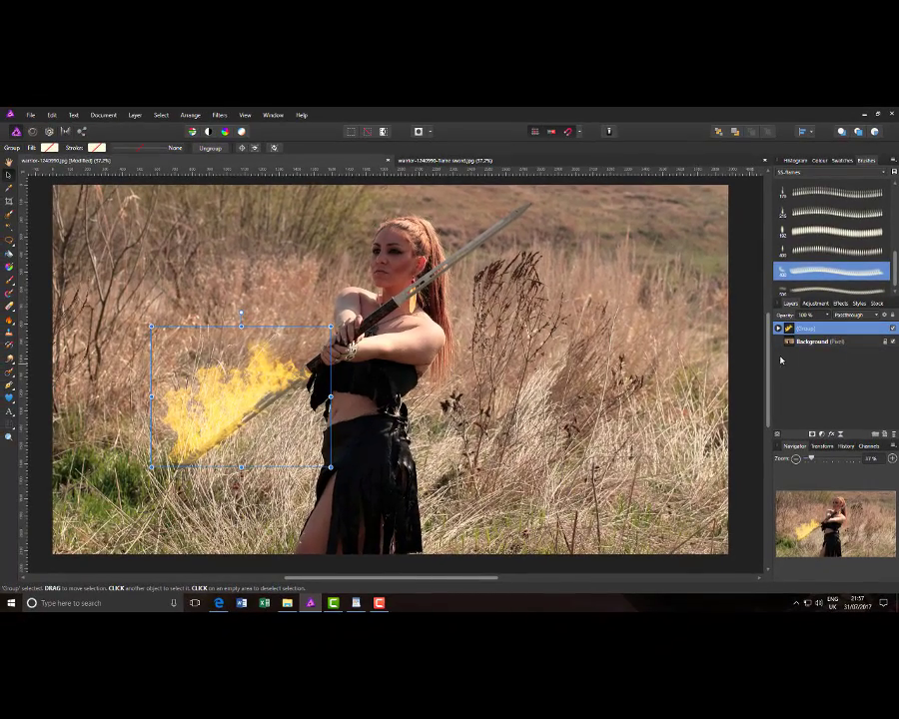
Add a new pixel layer and stamp a flame at the upper sword tip with the angled 400 px flame brush
click(886, 435)
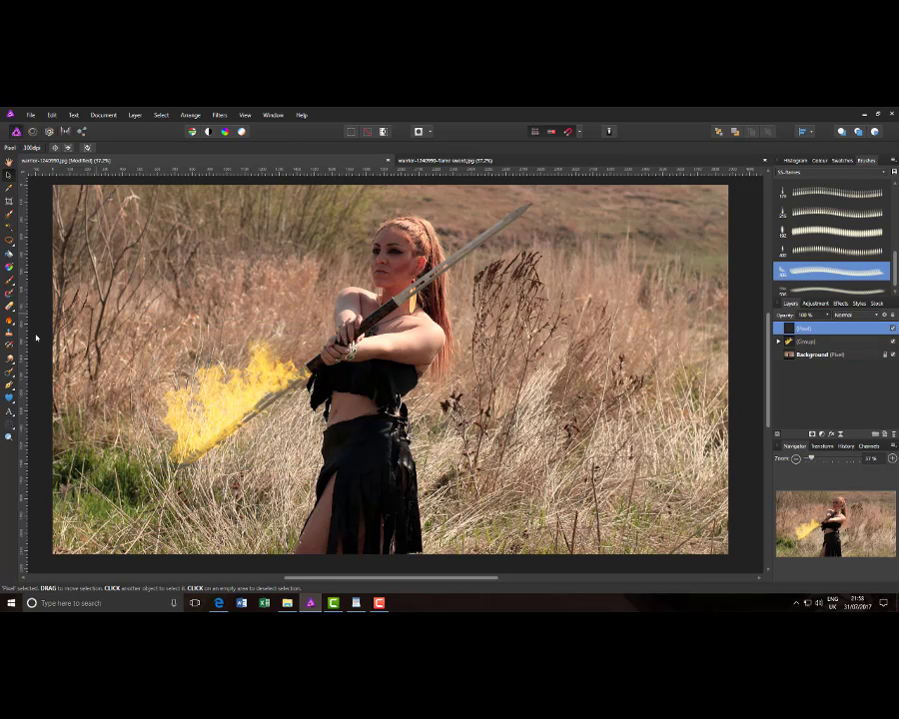
click(10, 283)
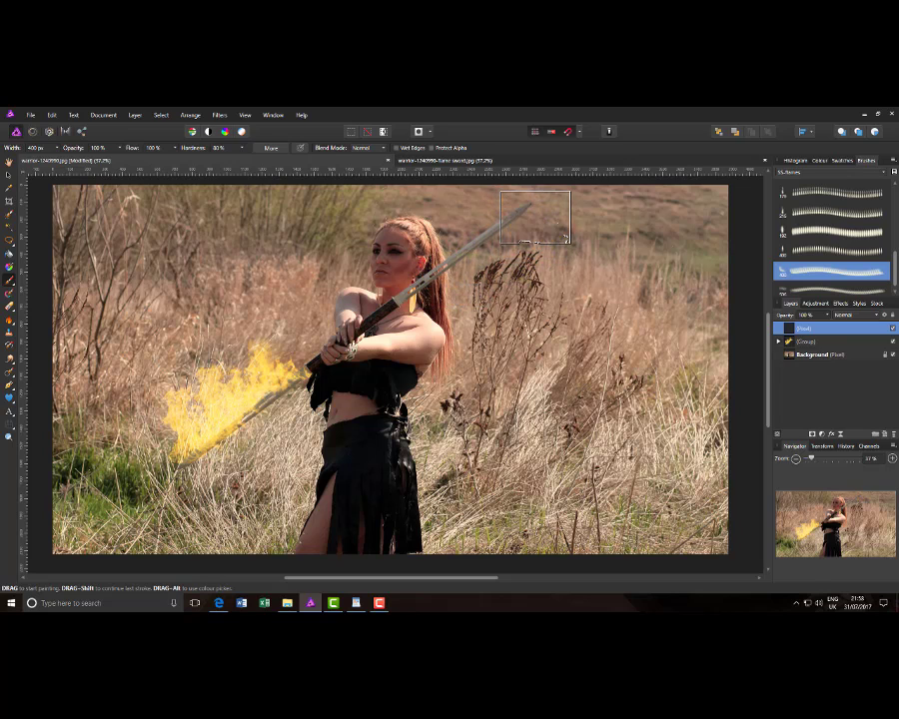
drag(566, 238, 673, 294)
key(ctrl+z)
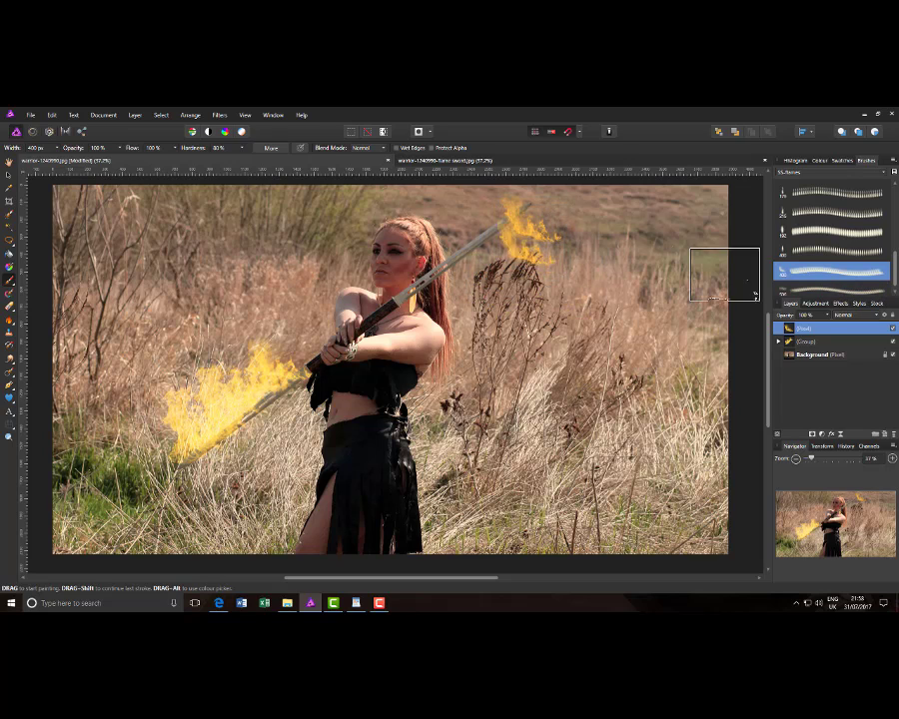
click(830, 291)
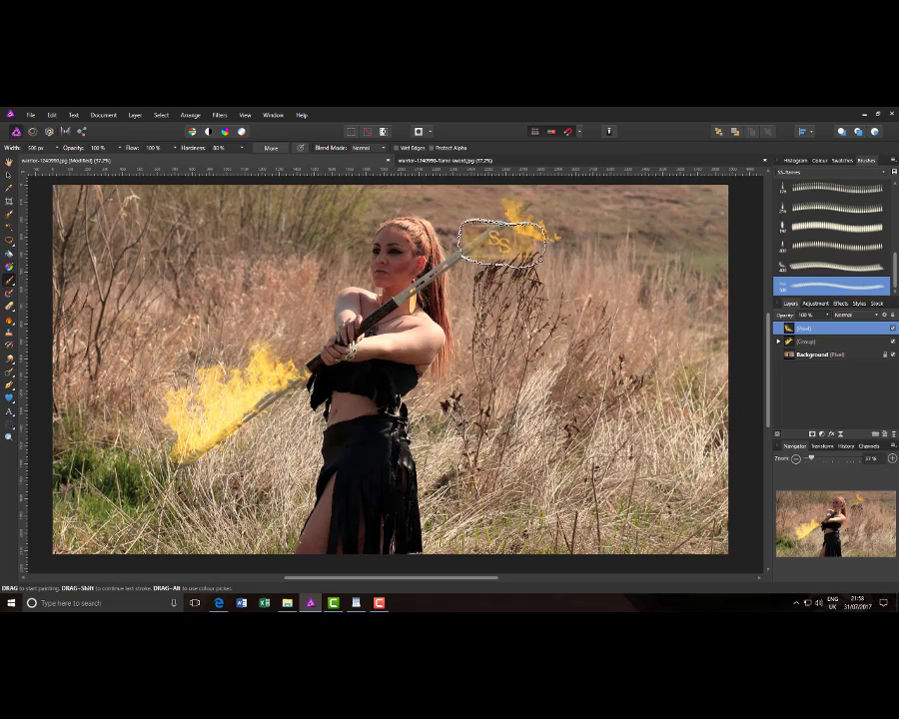
click(806, 237)
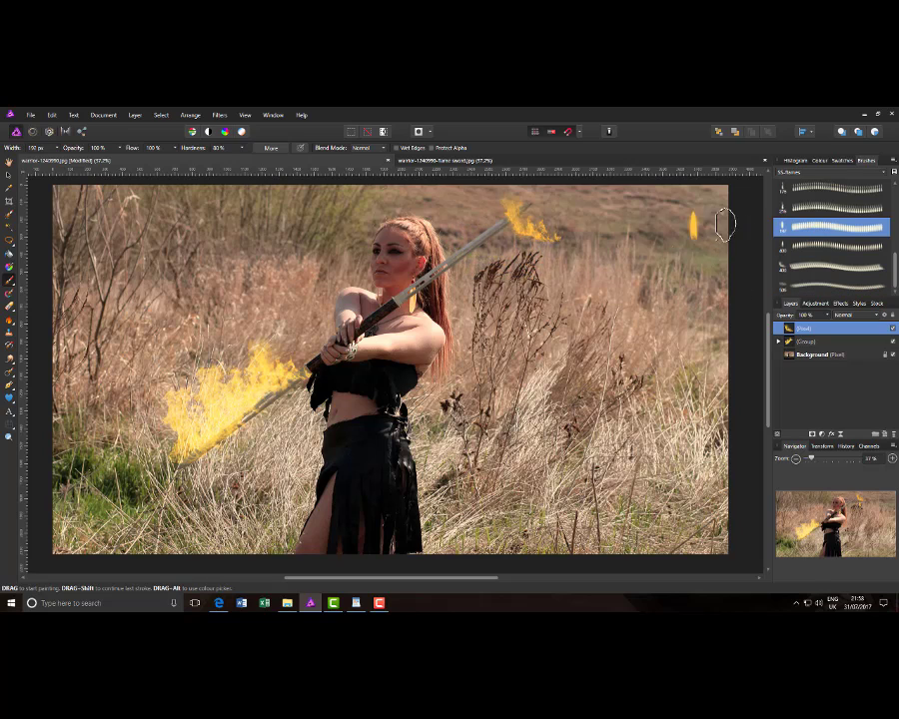
click(826, 208)
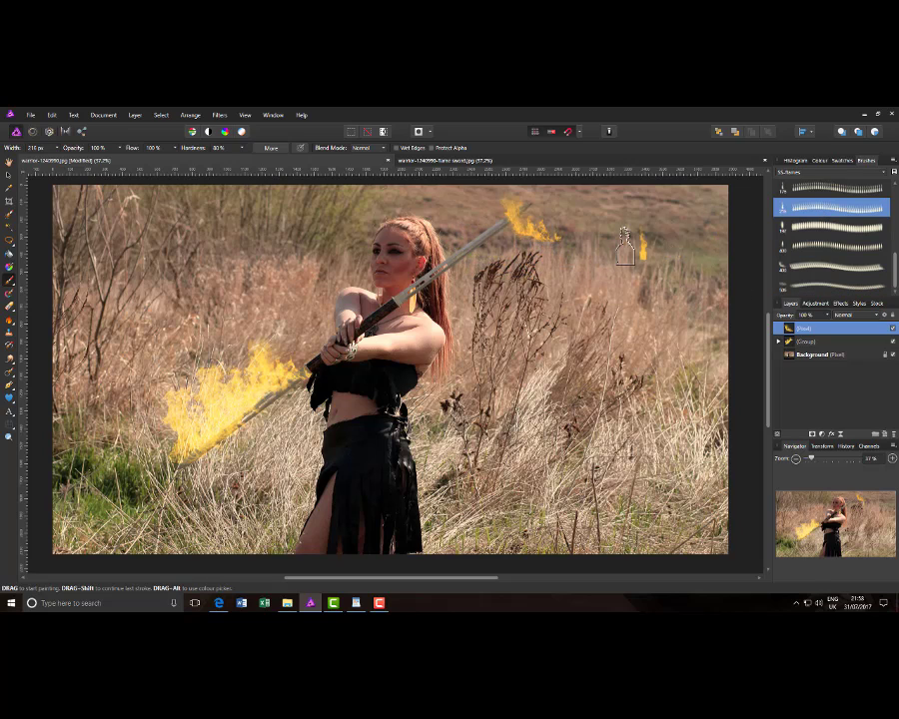
drag(893, 268, 894, 240)
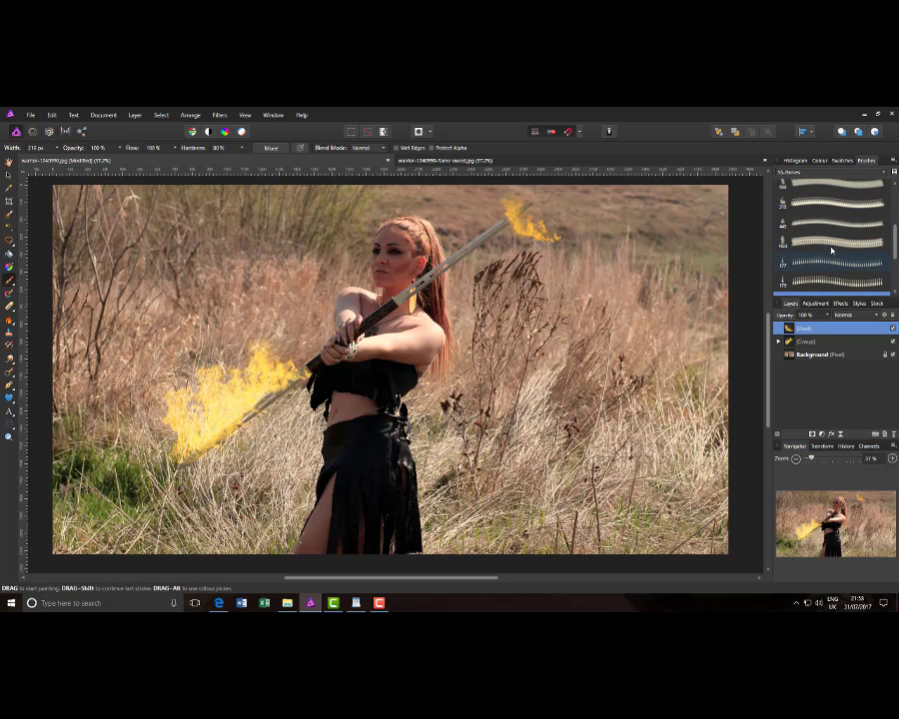
click(832, 247)
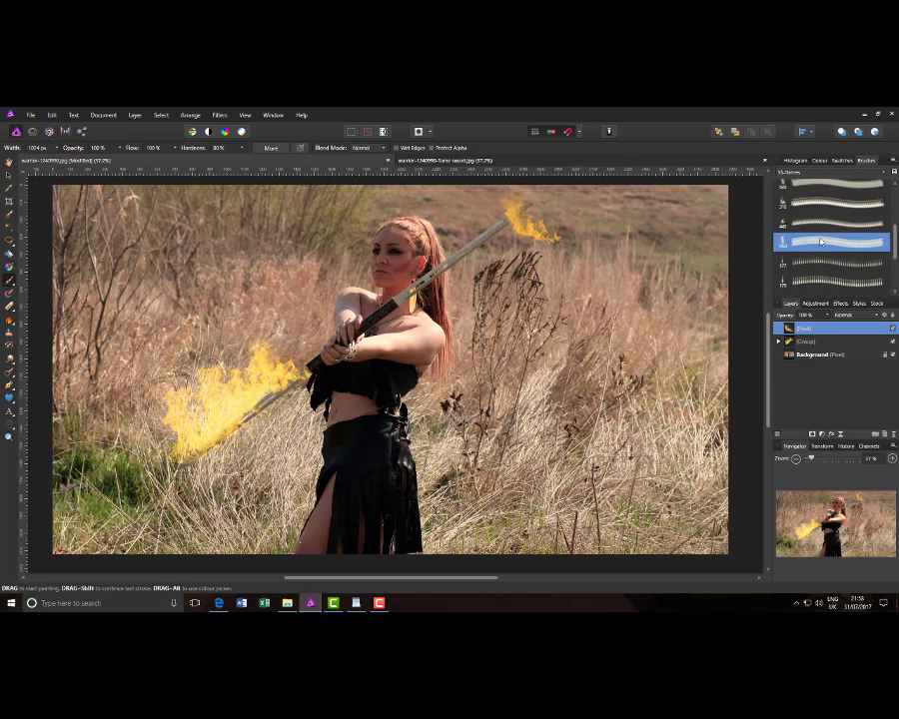
Extend the flames from the upper sword tip down the blade with the 445 px and 318 px flame brushes
click(821, 224)
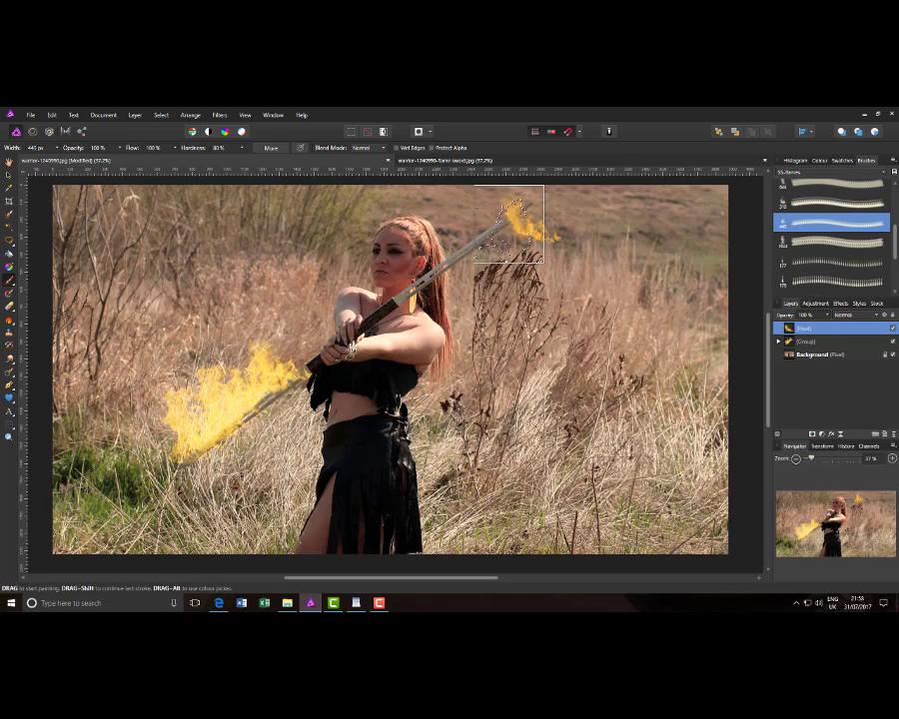
click(489, 226)
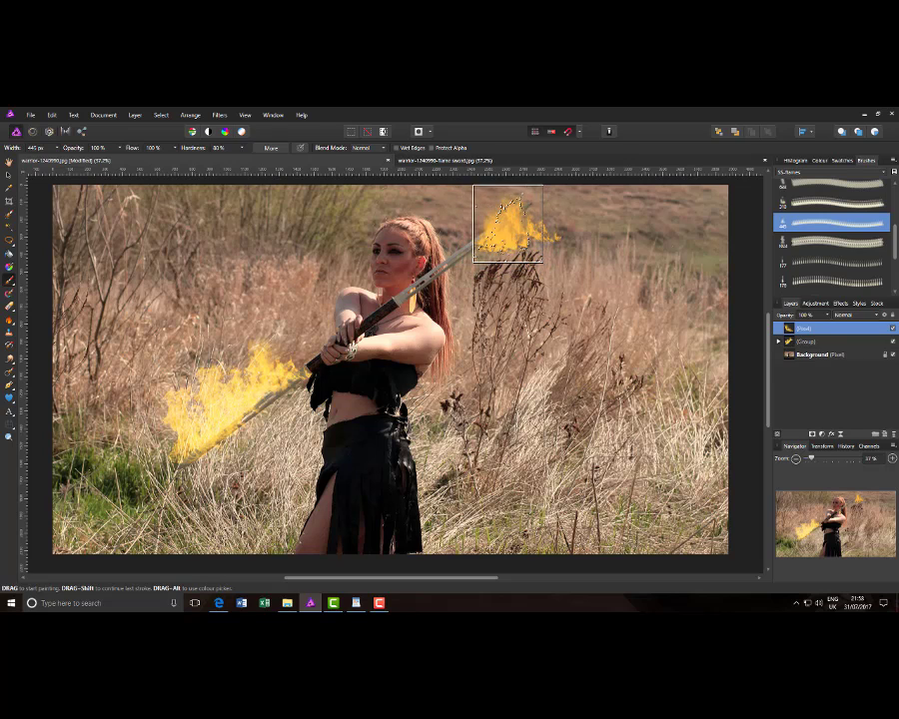
click(846, 206)
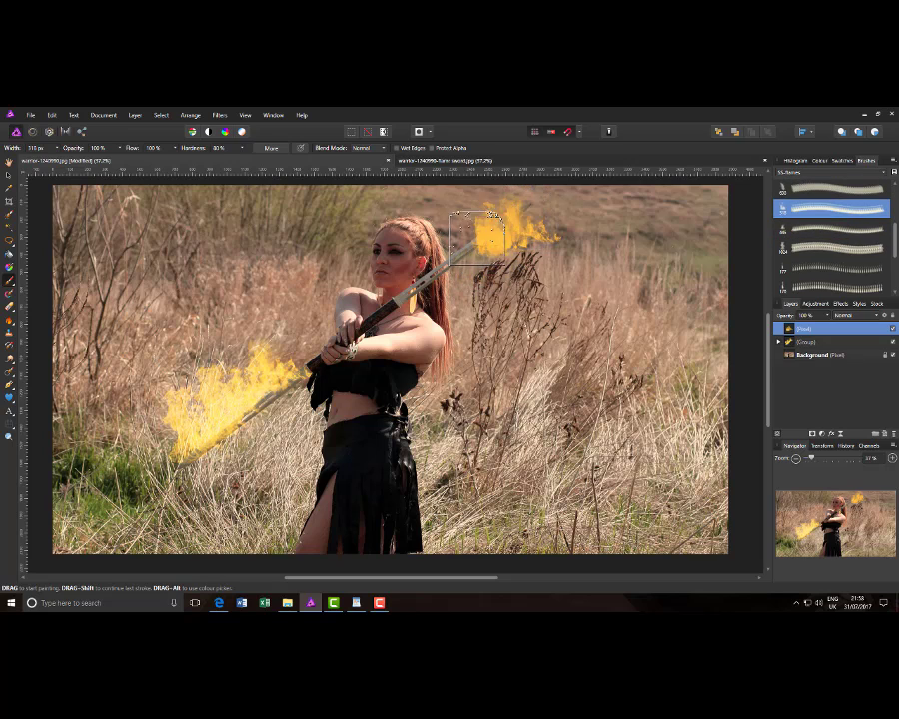
click(467, 248)
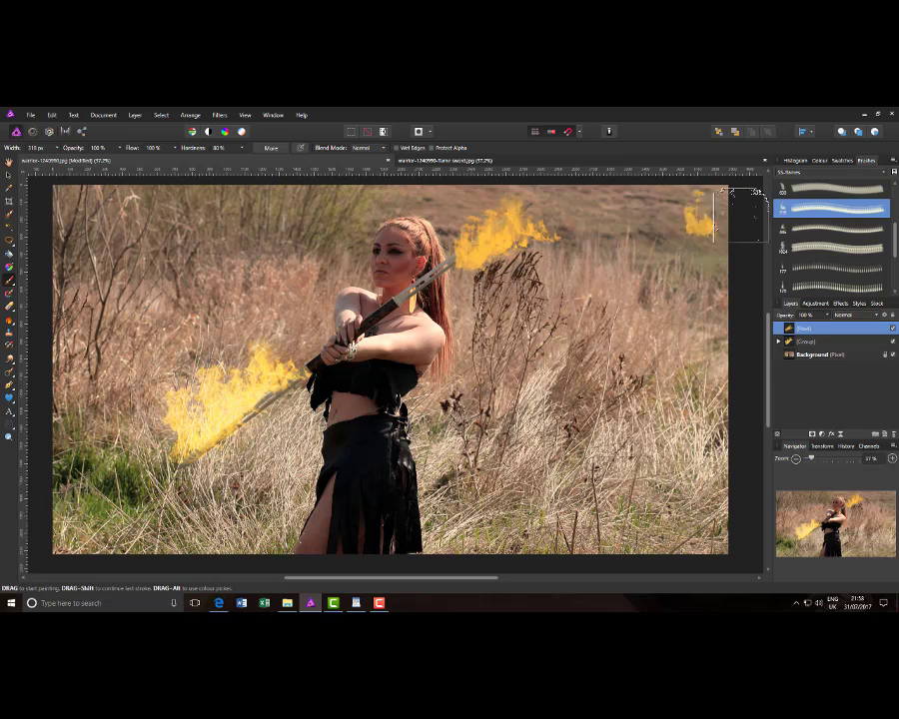
Choose the 638 px flame brush, reduce its width to about 333 px and fill in the flames along the upper blade
click(839, 189)
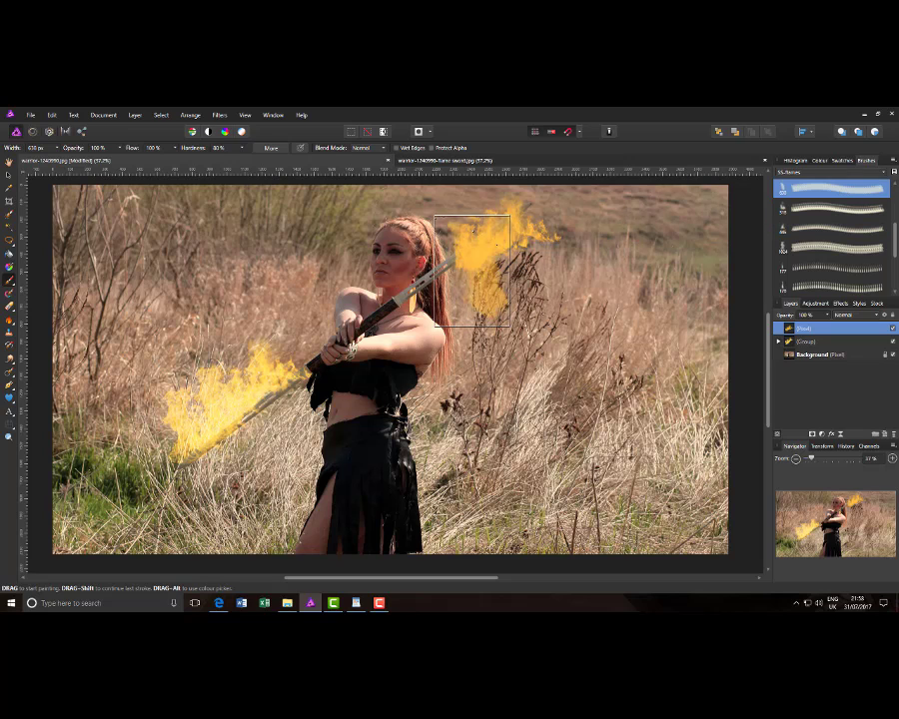
click(453, 262)
key(bracketleft)
key(bracketleft)
key(bracketleft)
key(bracketleft)
key(bracketleft)
key(bracketleft)
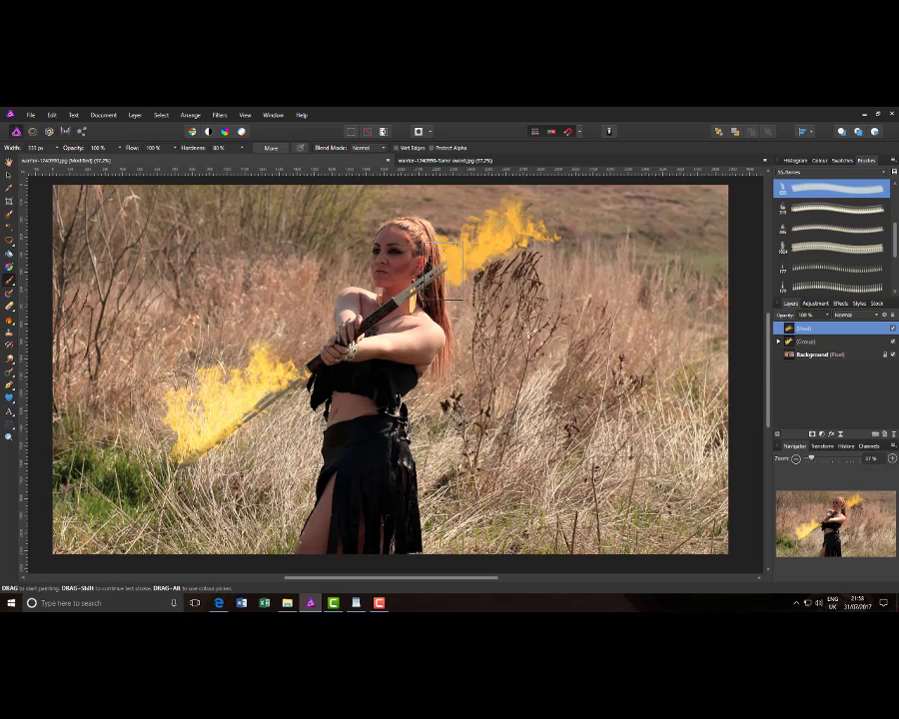
click(461, 244)
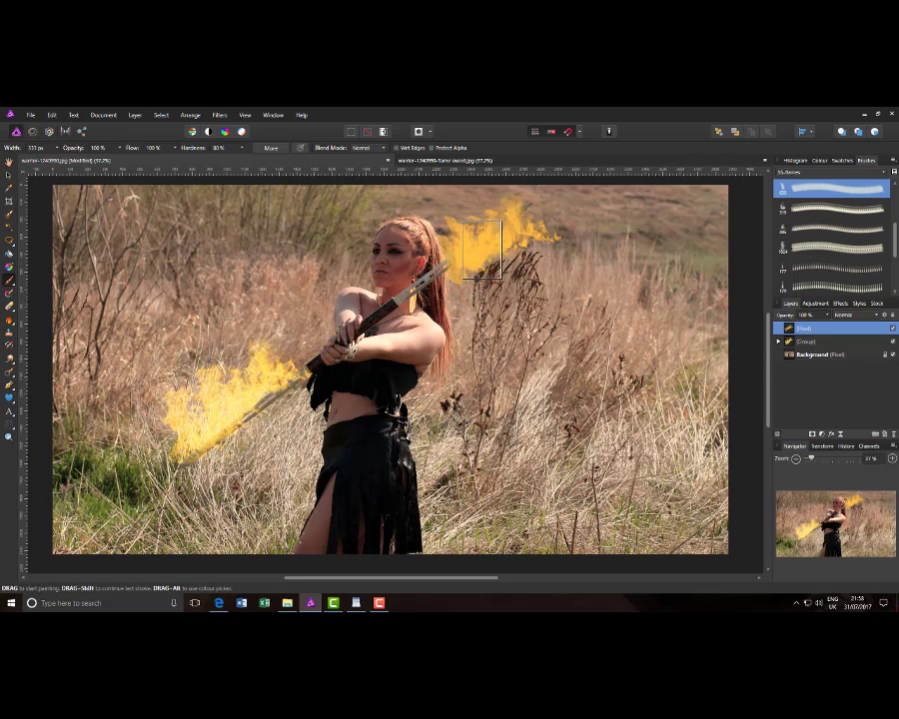
click(476, 248)
click(519, 219)
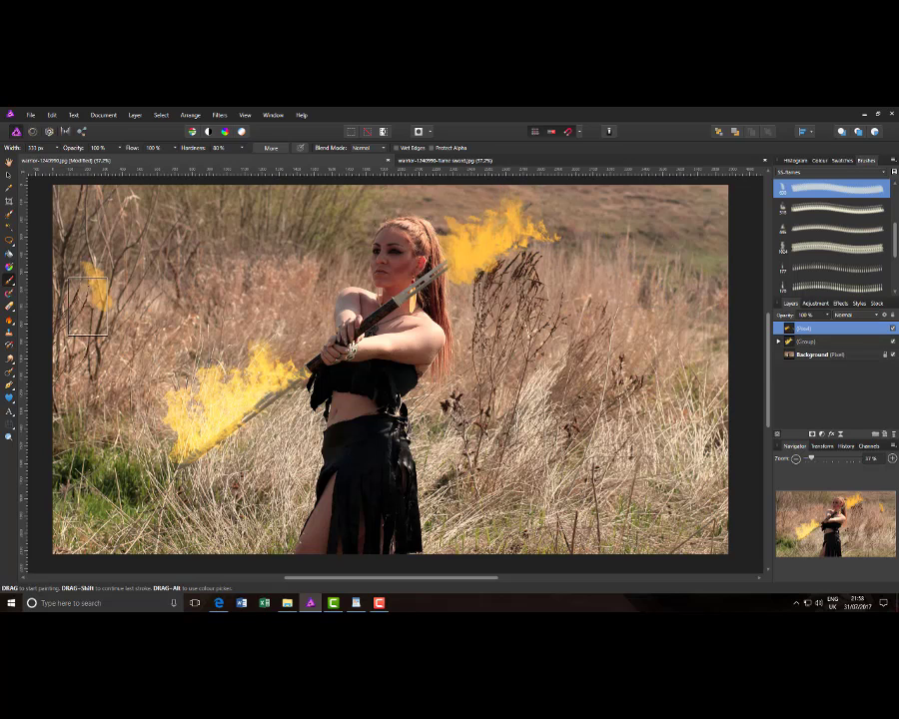
Rotate the upper flame layer until it is nearly upside down and move it over the upper sword blade
click(8, 177)
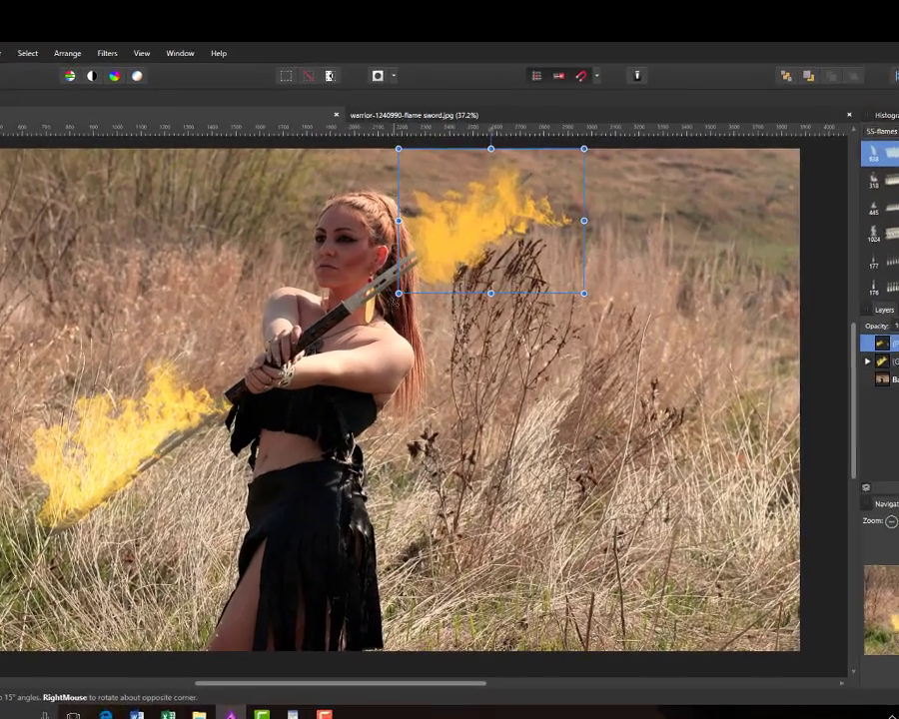
drag(427, 295, 567, 125)
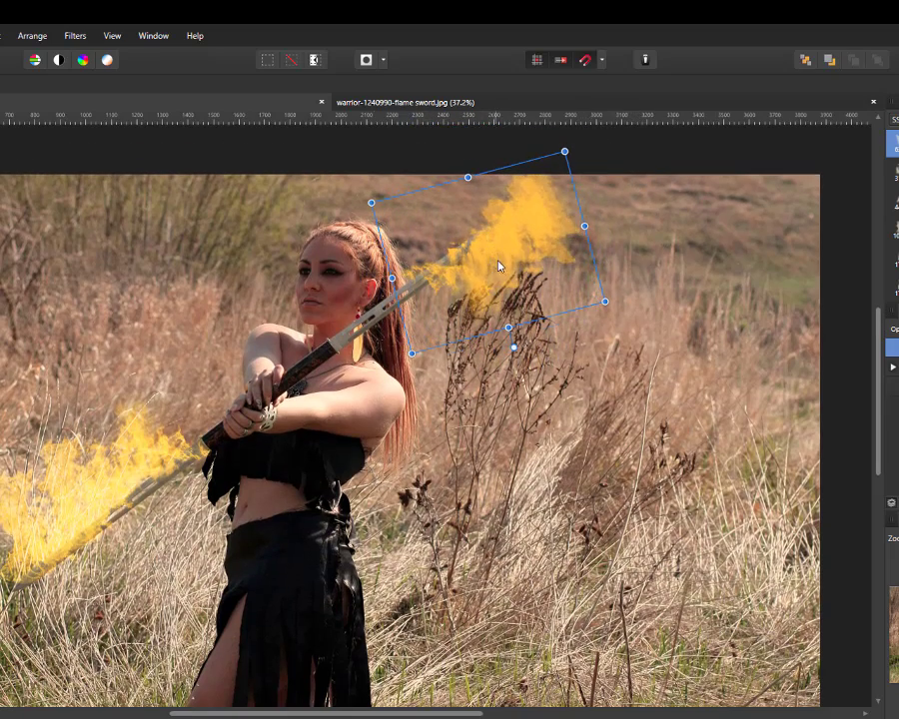
drag(497, 263, 476, 279)
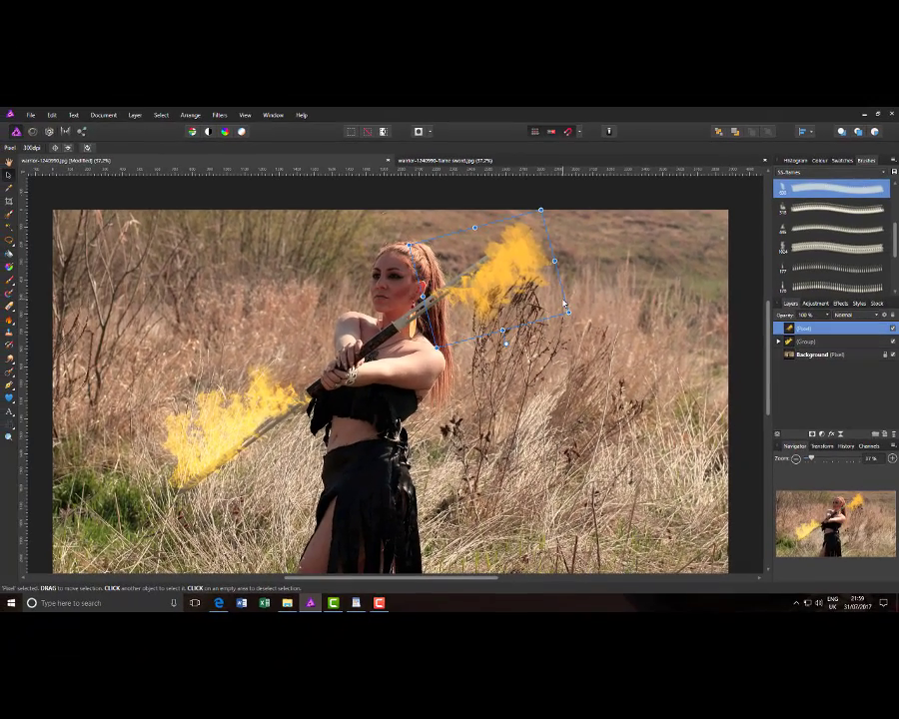
Set the upper flame layer's blend mode to Overlay and duplicate the layer
double_click(826, 329)
click(787, 328)
click(877, 315)
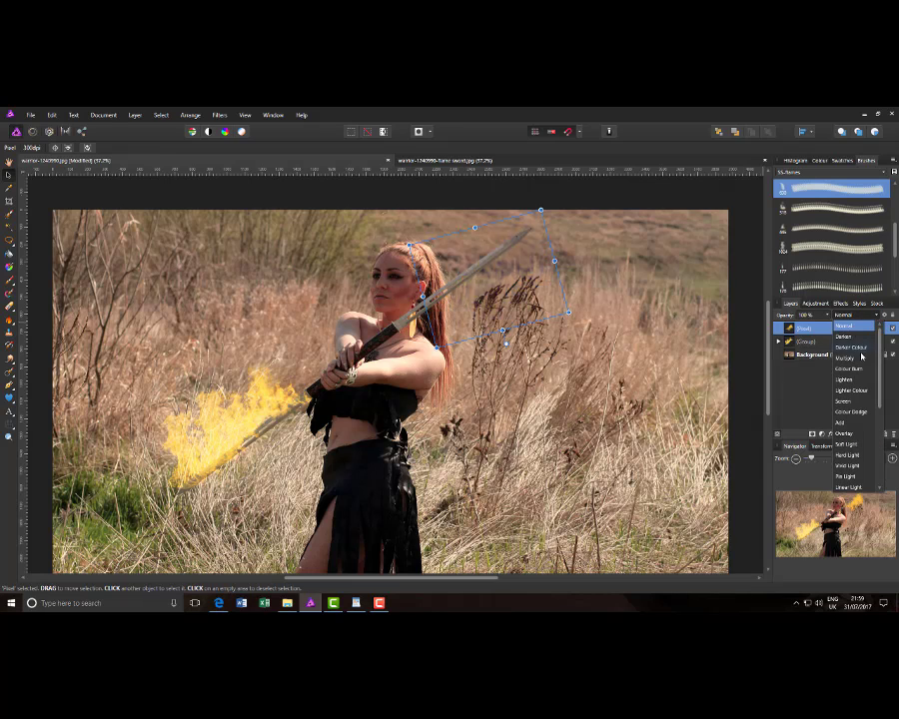
click(850, 436)
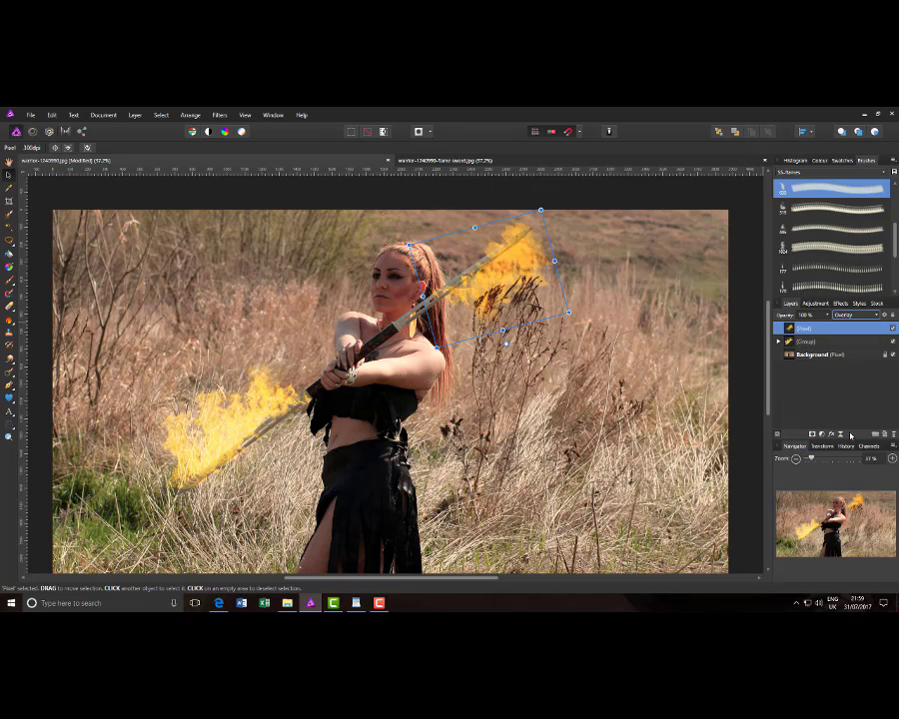
right_click(833, 331)
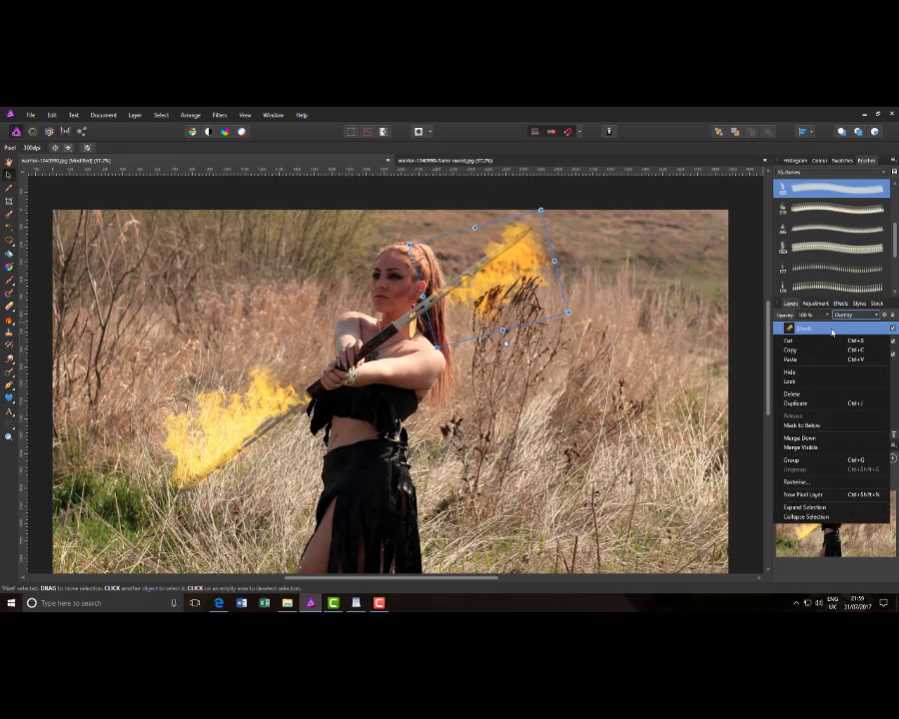
click(799, 402)
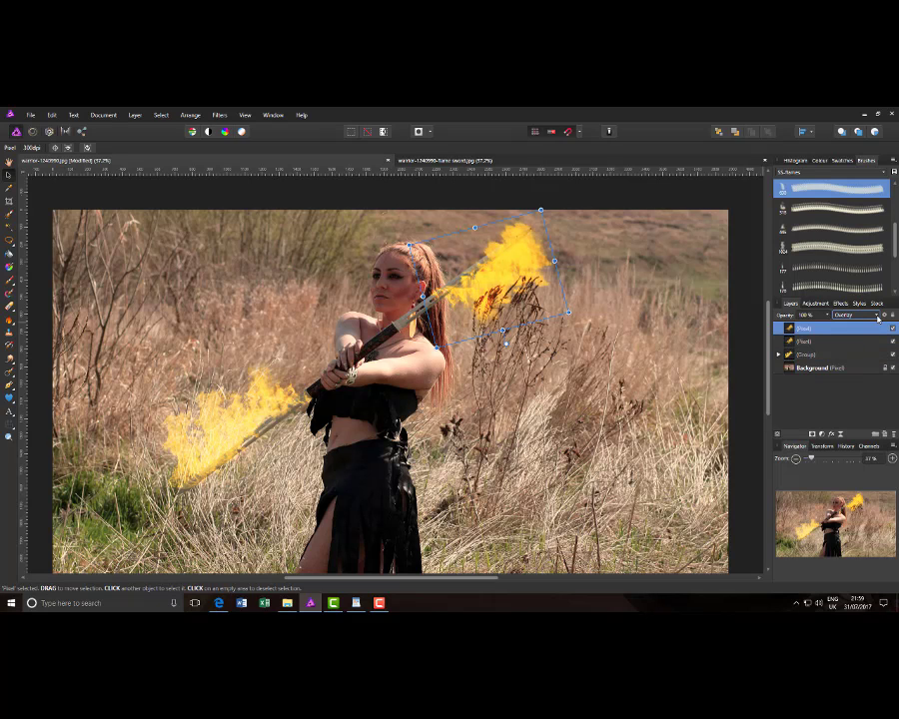
Set the duplicated upper flame layer to Screen blend mode at 75% opacity
click(877, 317)
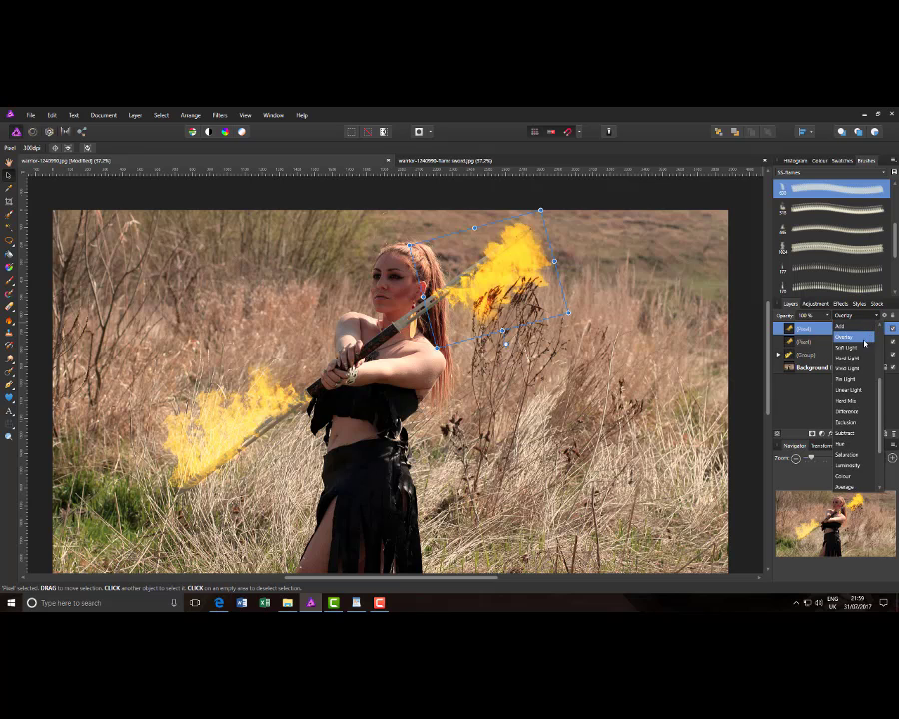
scroll(844, 359, up, 2)
click(848, 371)
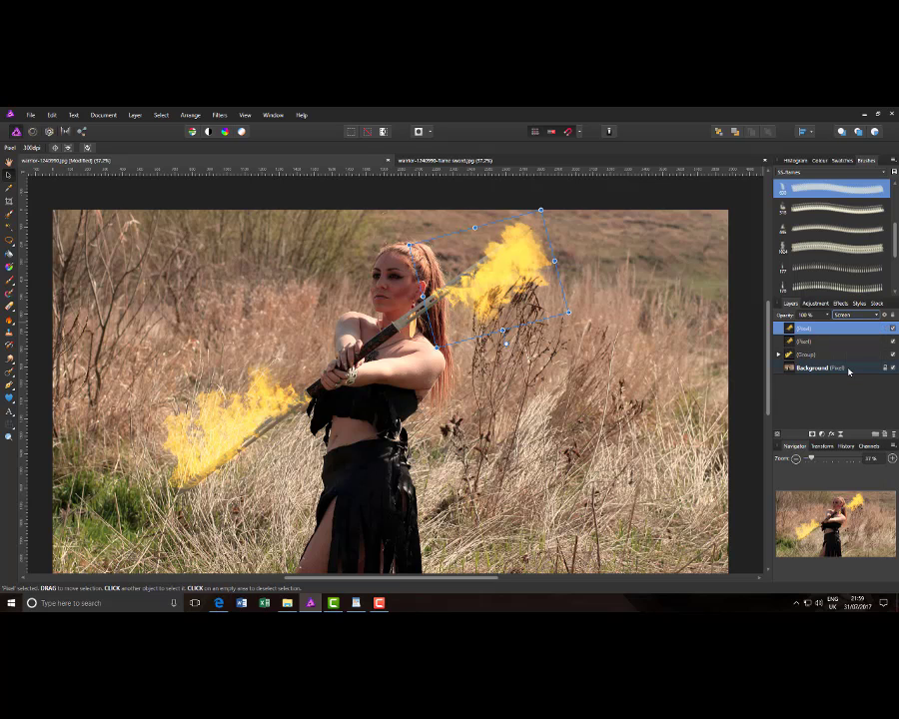
click(827, 316)
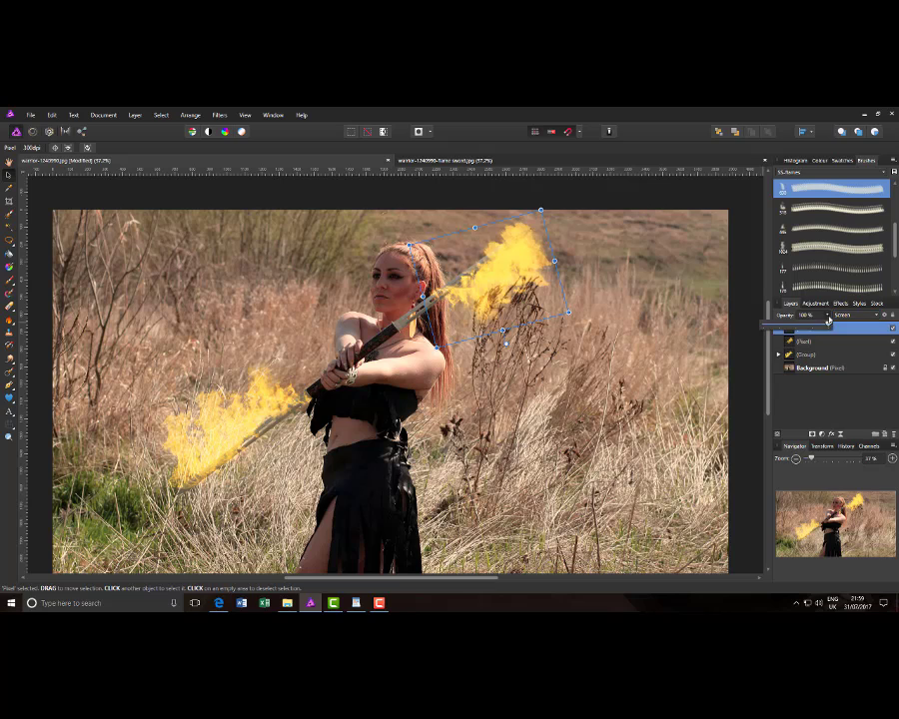
drag(827, 326, 812, 326)
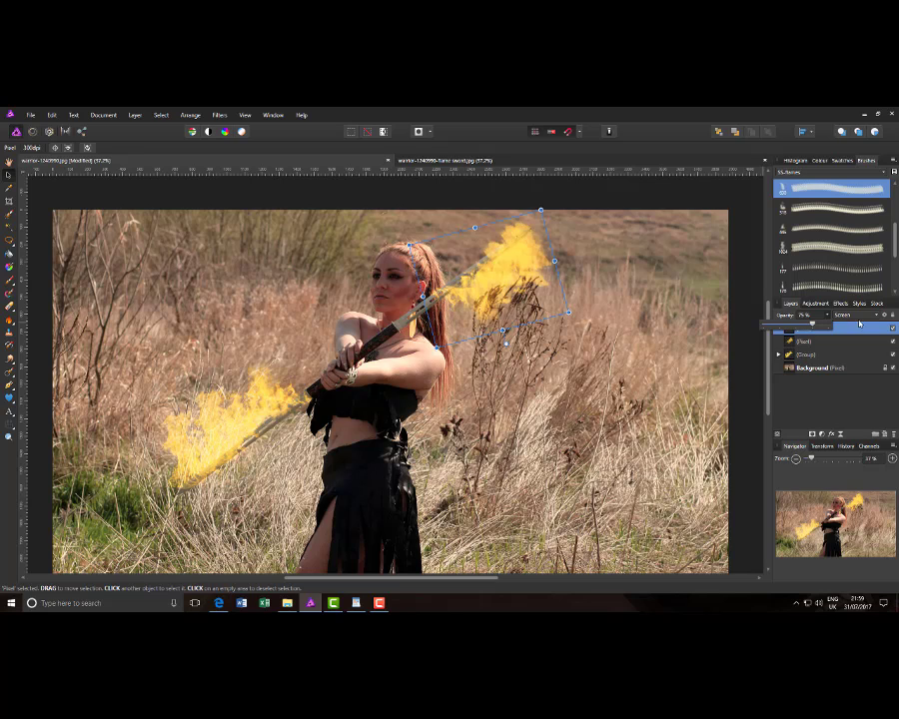
click(861, 328)
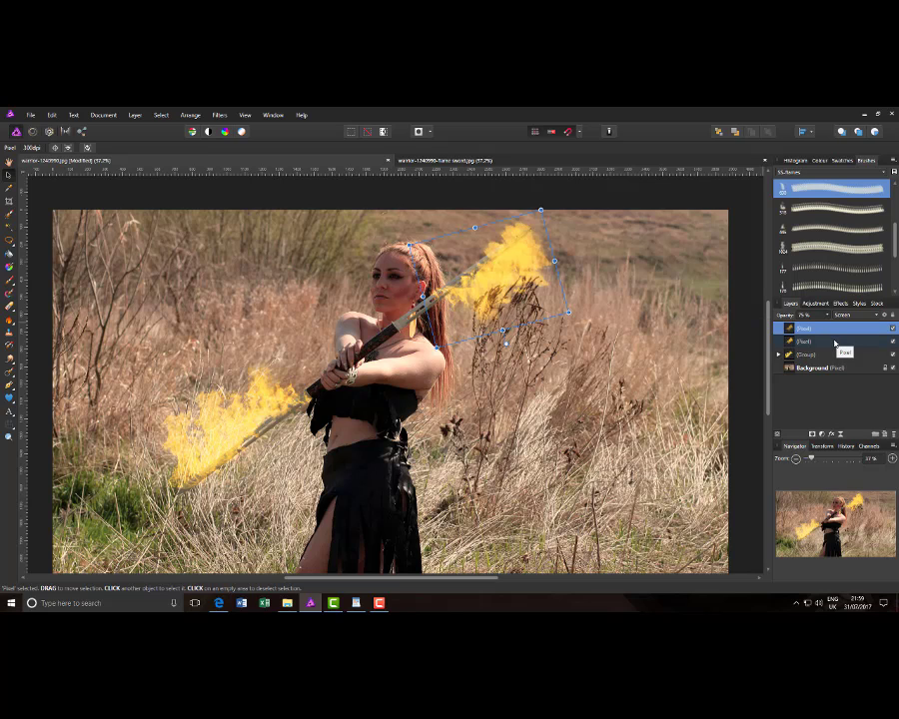
Group the two upper flame layers
shift+click(823, 342)
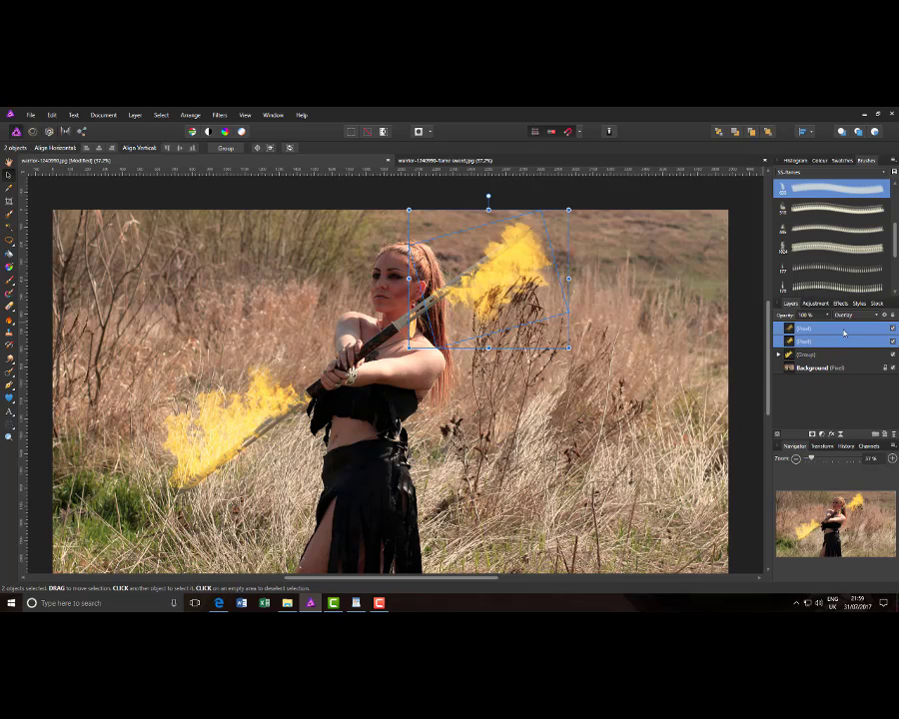
right_click(841, 340)
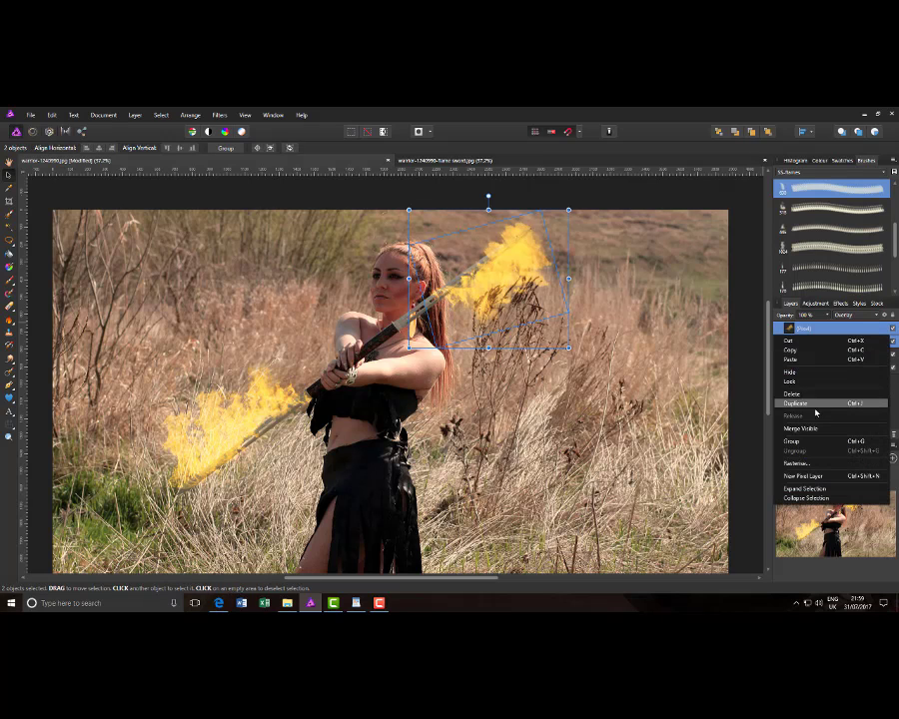
click(807, 442)
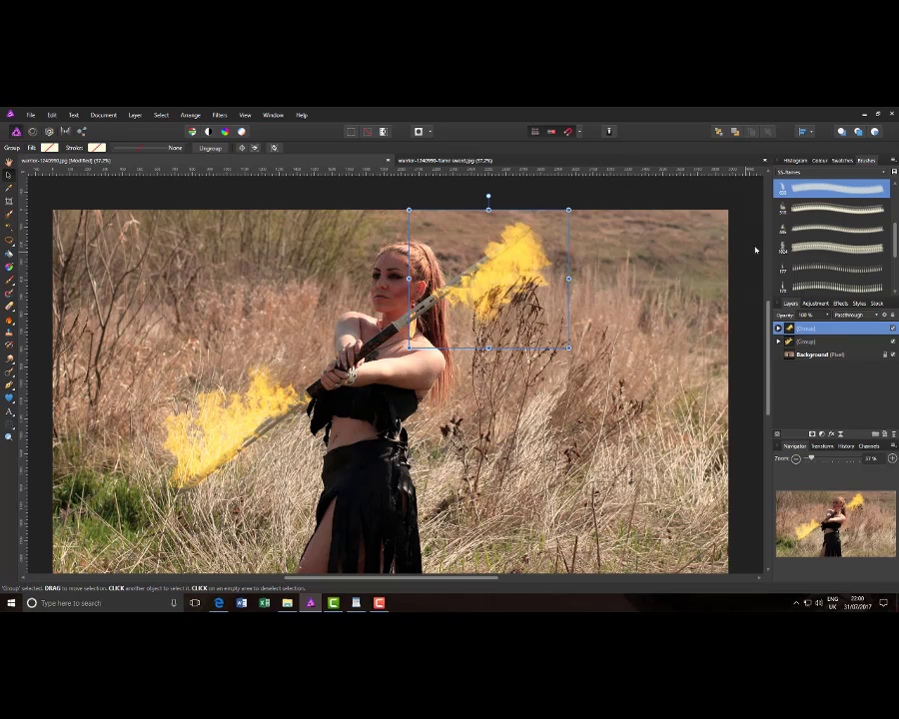
Switch the brush category to Basic and add a mask layer to the lower flame group
click(885, 175)
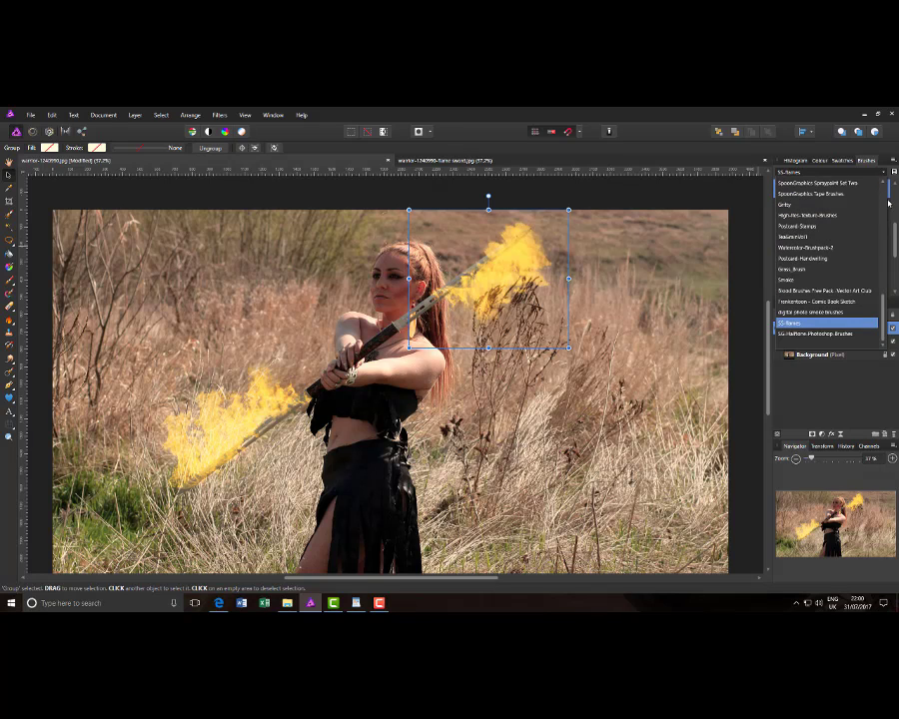
scroll(886, 200, up, 10)
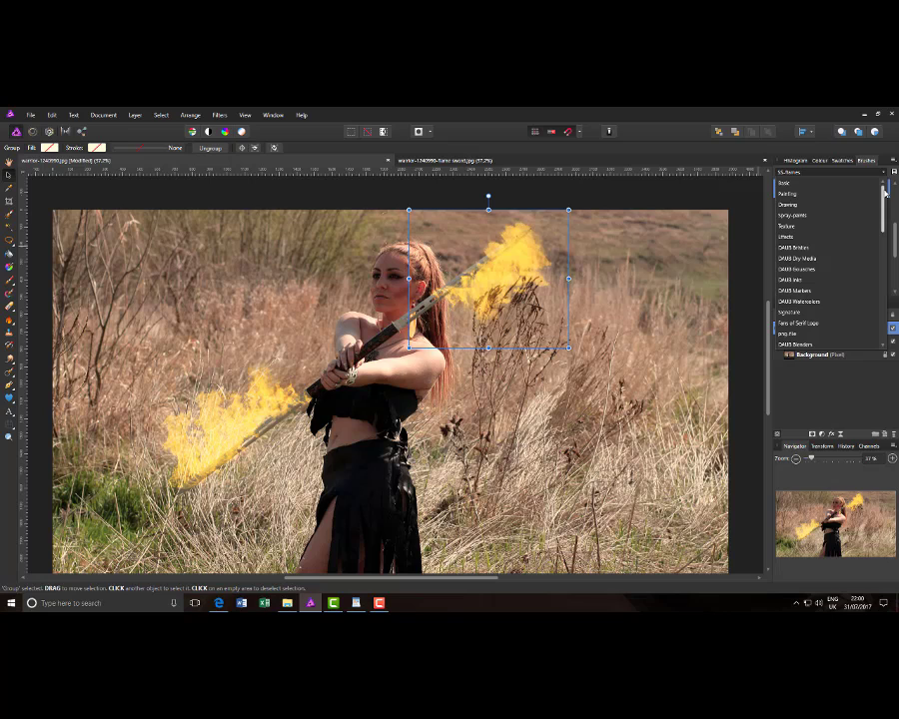
click(820, 184)
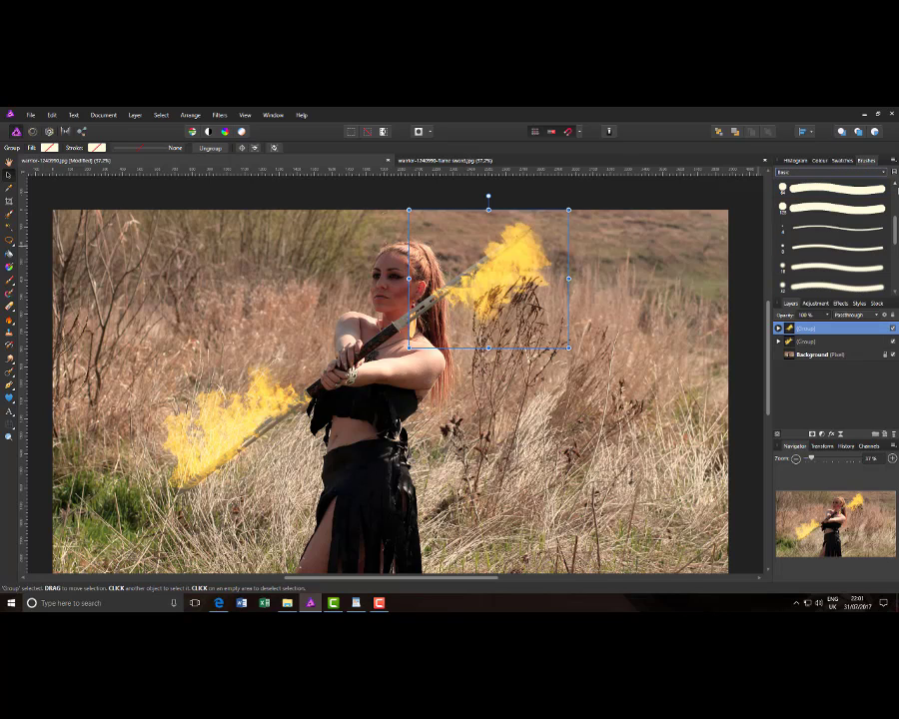
click(820, 161)
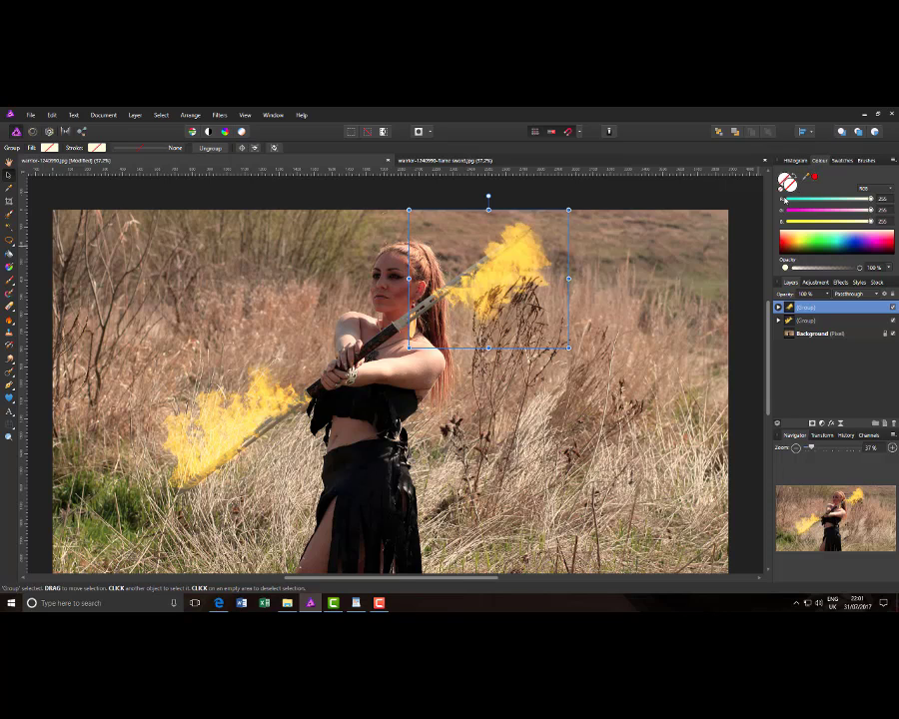
click(563, 197)
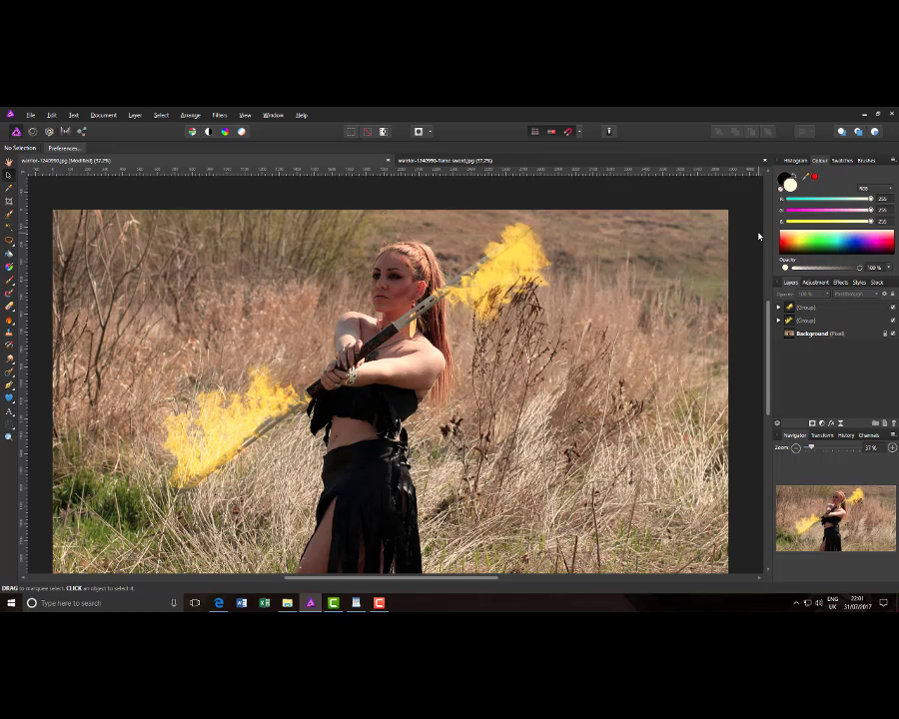
click(785, 194)
click(837, 324)
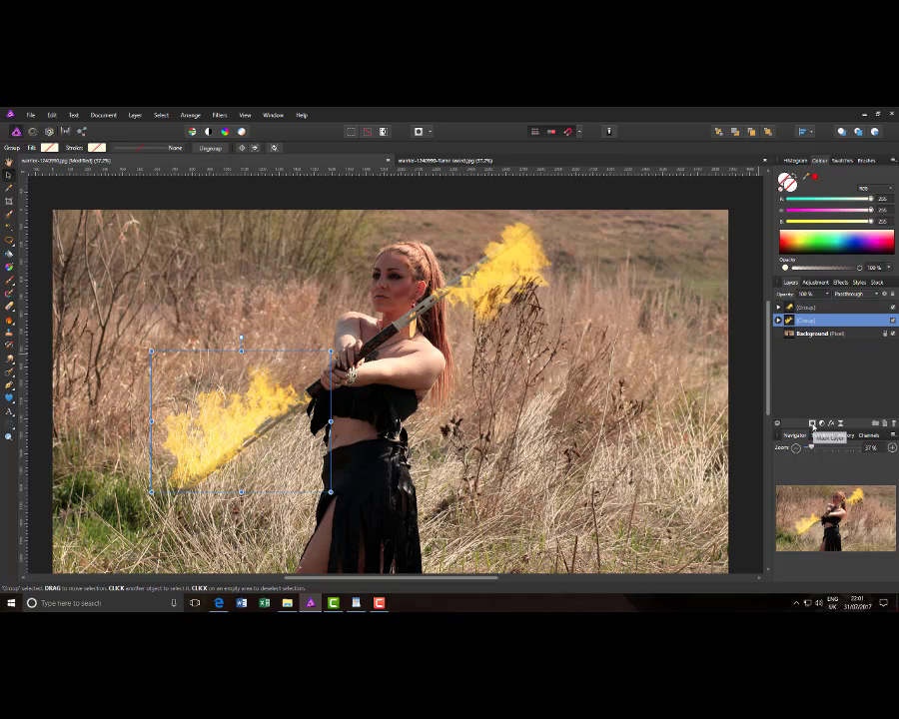
click(812, 424)
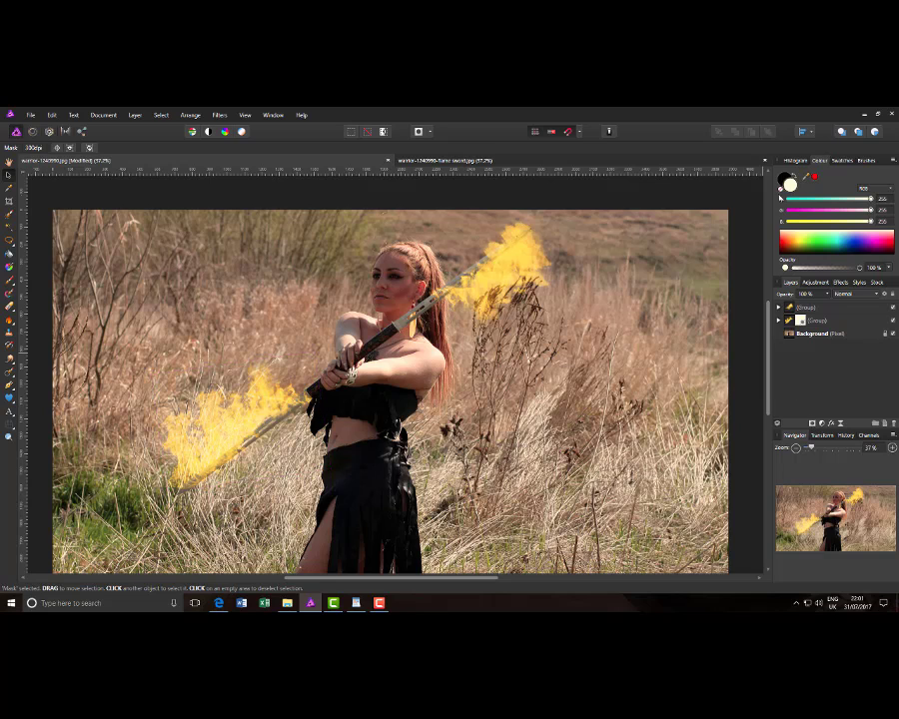
Paint black on the lower group's mask along the blade with a 128 px Basic brush at 0% hardness and 51% opacity
click(9, 280)
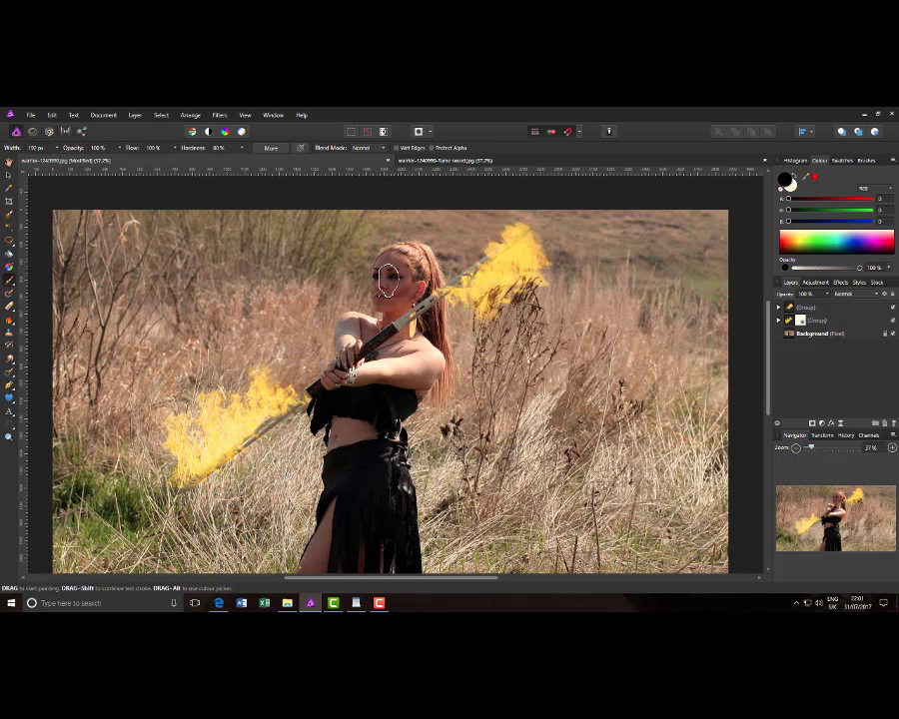
click(865, 160)
mouse_move(896, 228)
mouse_down()
mouse_move(895, 245)
mouse_move(895, 205)
mouse_up()
click(849, 257)
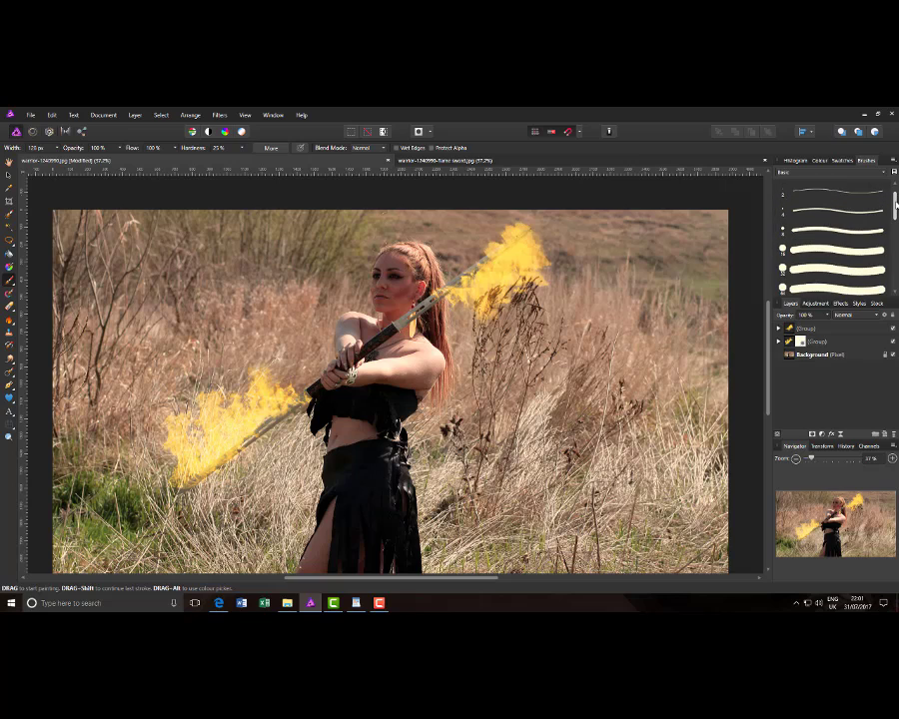
click(819, 160)
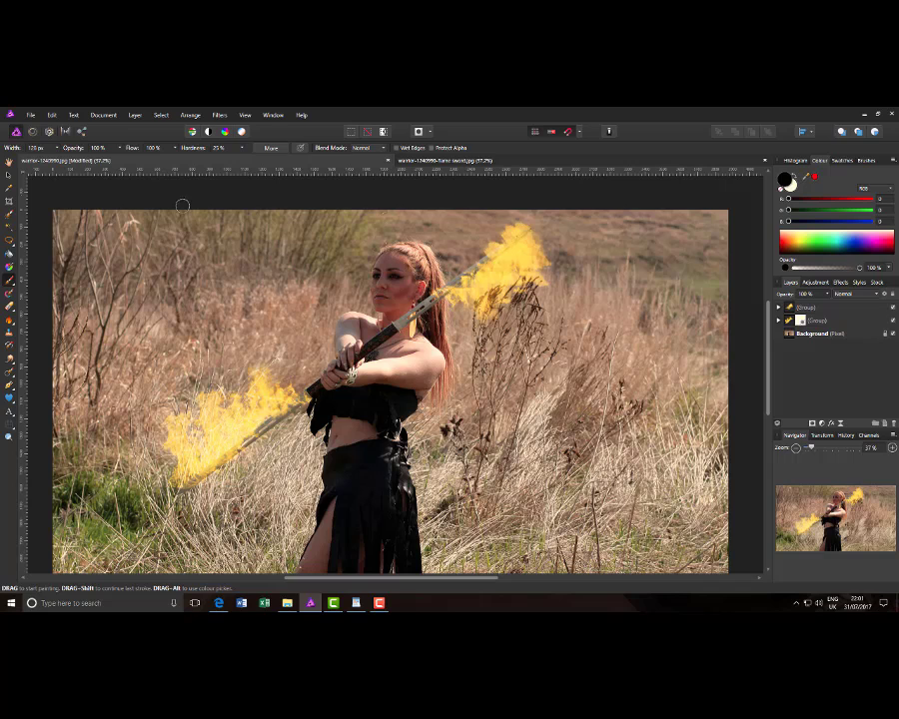
click(241, 149)
click(799, 320)
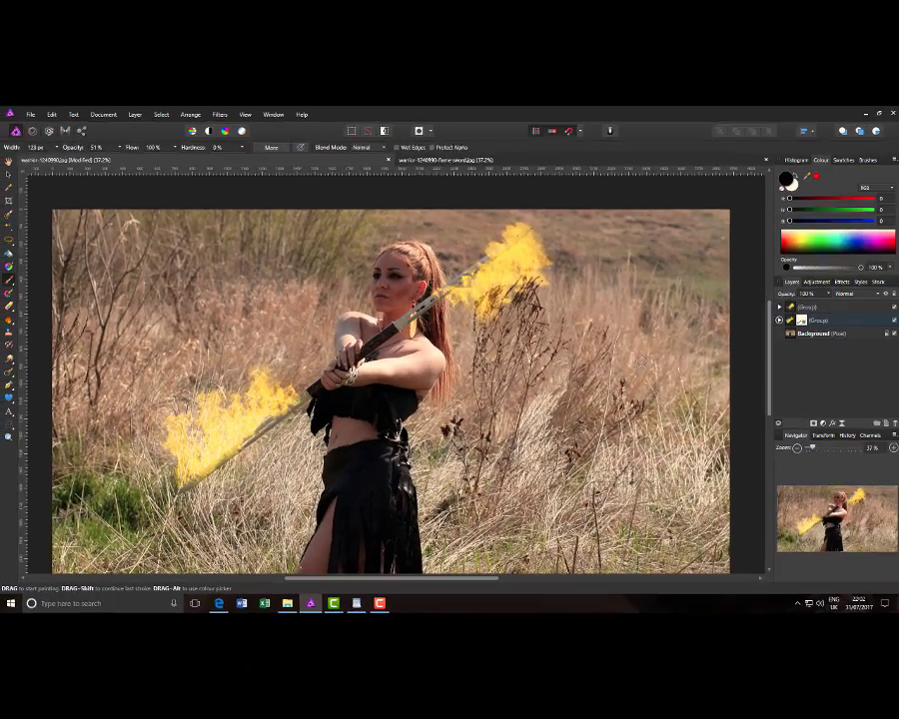
Add a mask layer to the upper flame group and paint out the flames covering the upper blade and above it
click(849, 310)
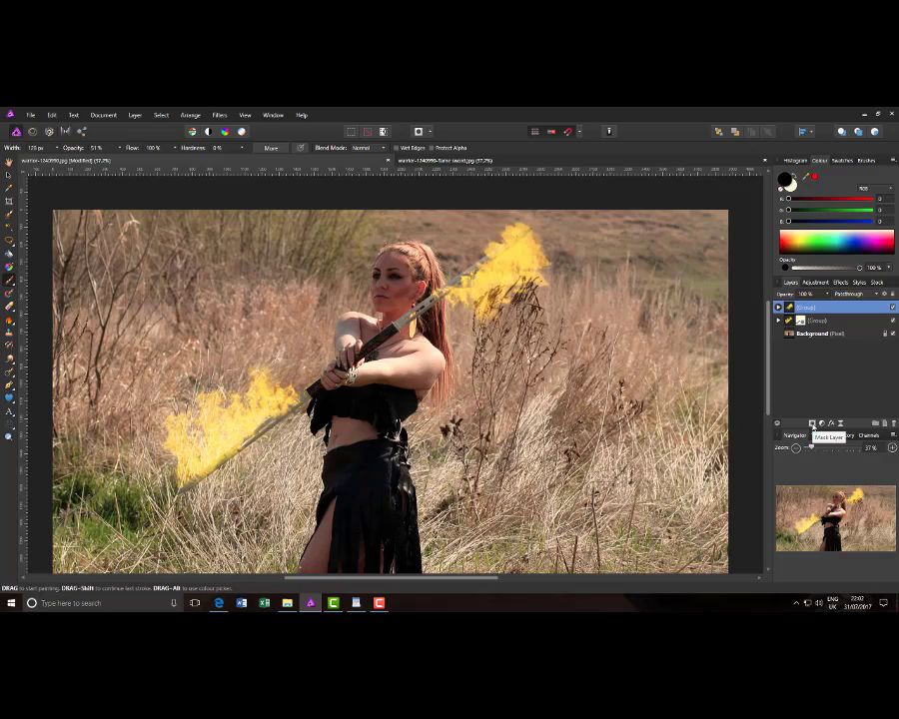
click(812, 424)
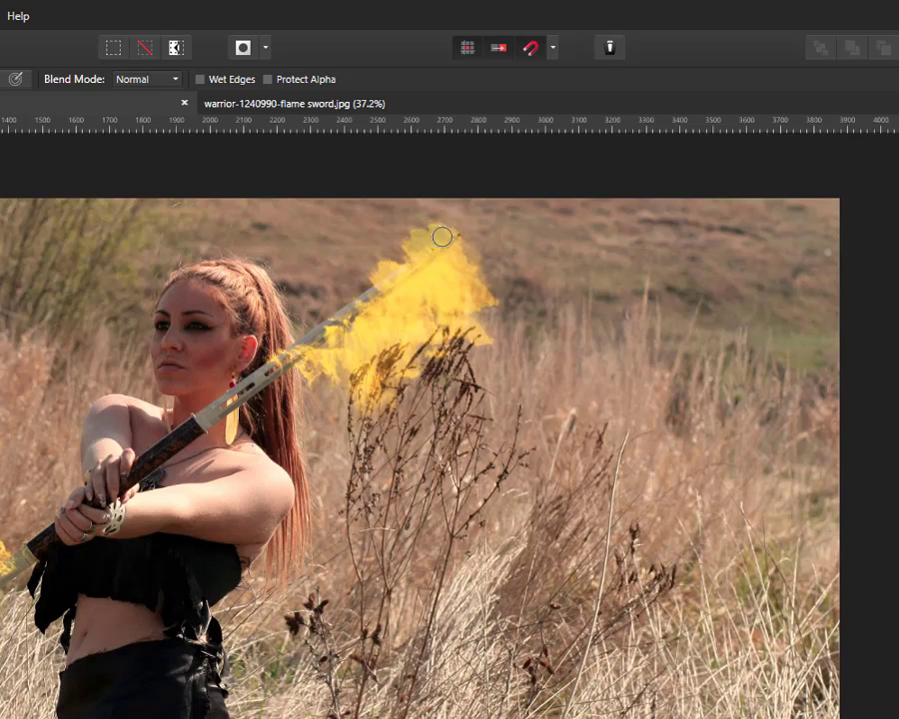
mouse_move(442, 237)
mouse_down()
mouse_move(405, 250)
mouse_move(454, 227)
mouse_move(441, 224)
mouse_move(425, 246)
mouse_move(273, 365)
mouse_up()
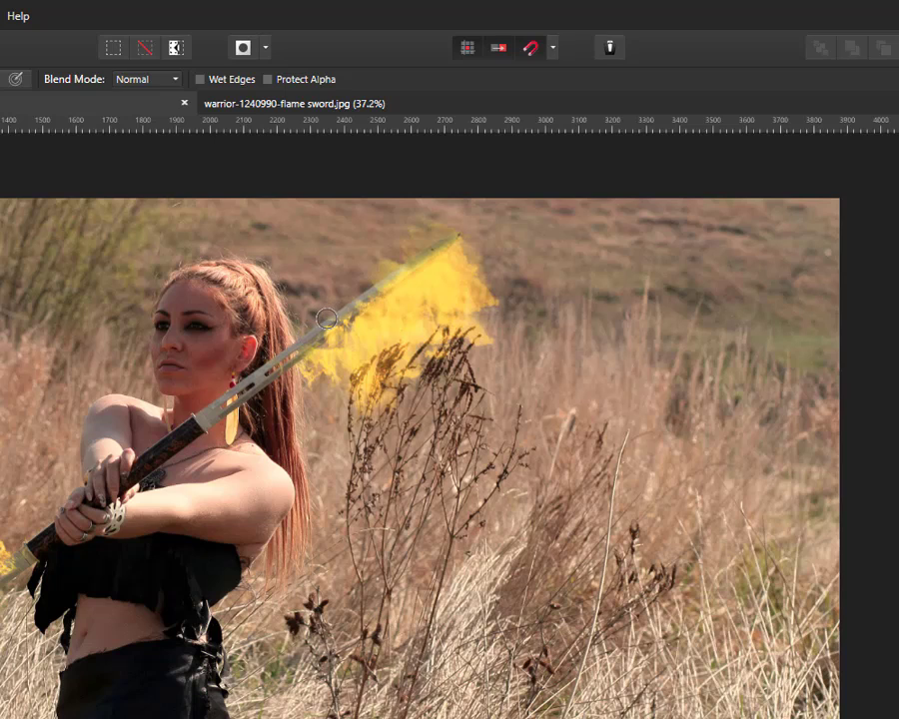
drag(316, 340, 326, 335)
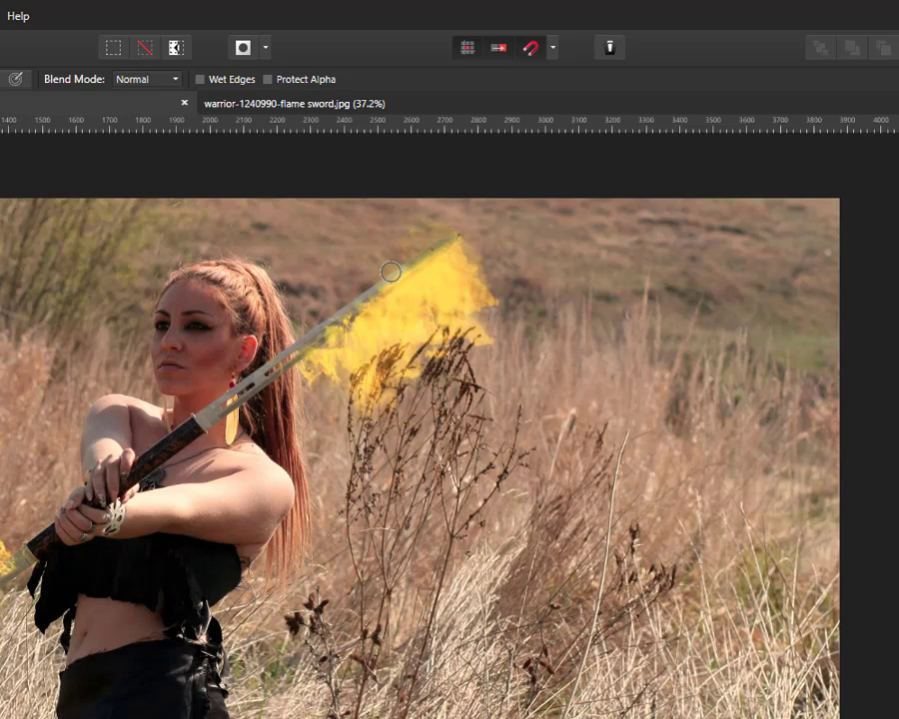
mouse_move(424, 252)
mouse_down()
mouse_move(372, 274)
mouse_move(445, 239)
mouse_up()
drag(374, 287, 393, 281)
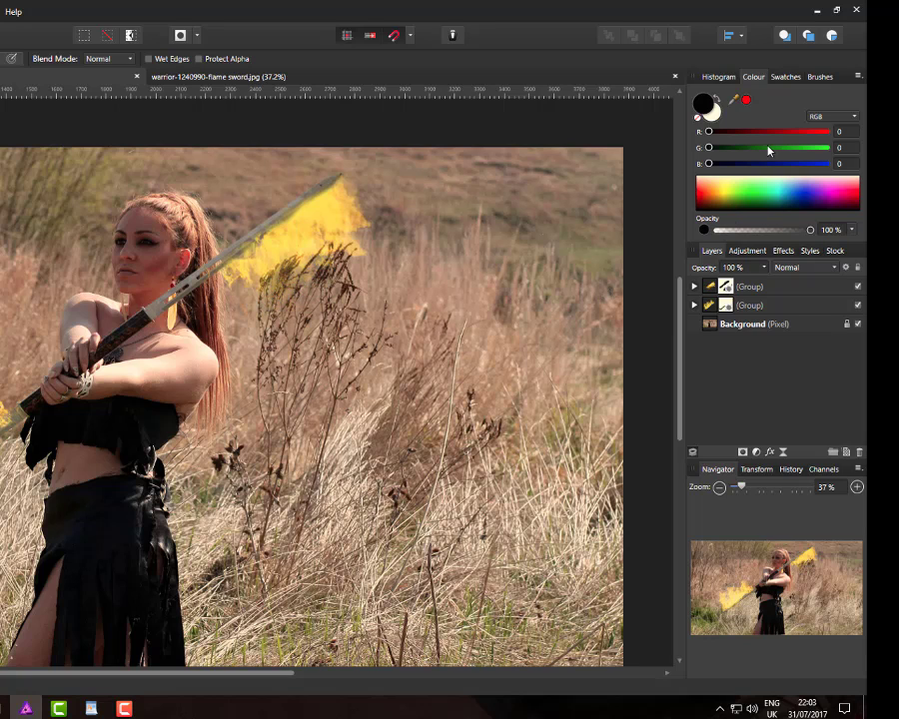
Choose the first 300 px Texture brush and mask away the ragged lower edge of the upper flames over the dried plant
click(820, 76)
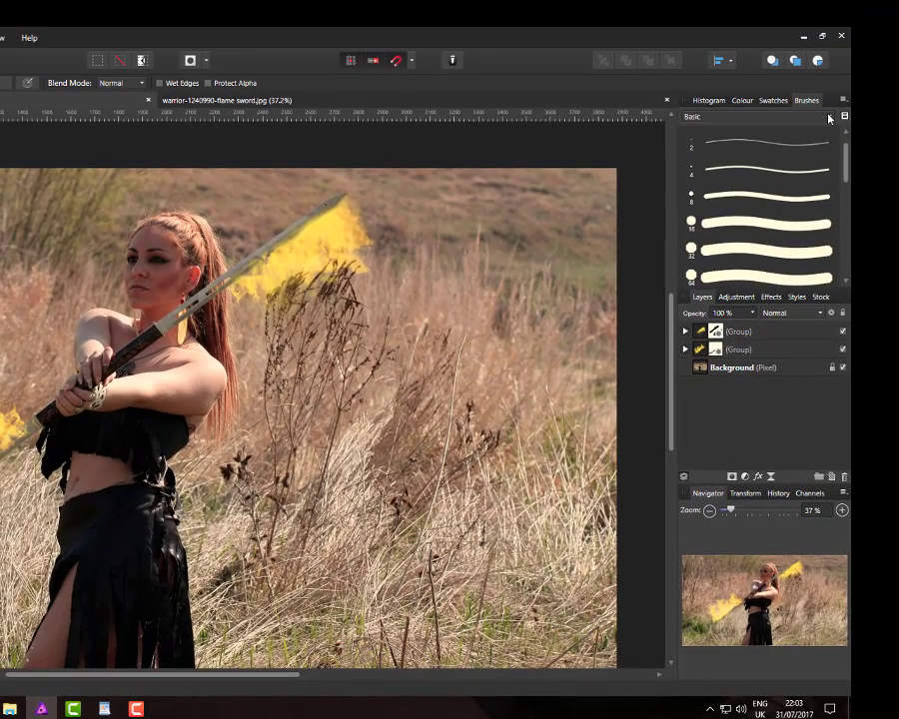
click(828, 119)
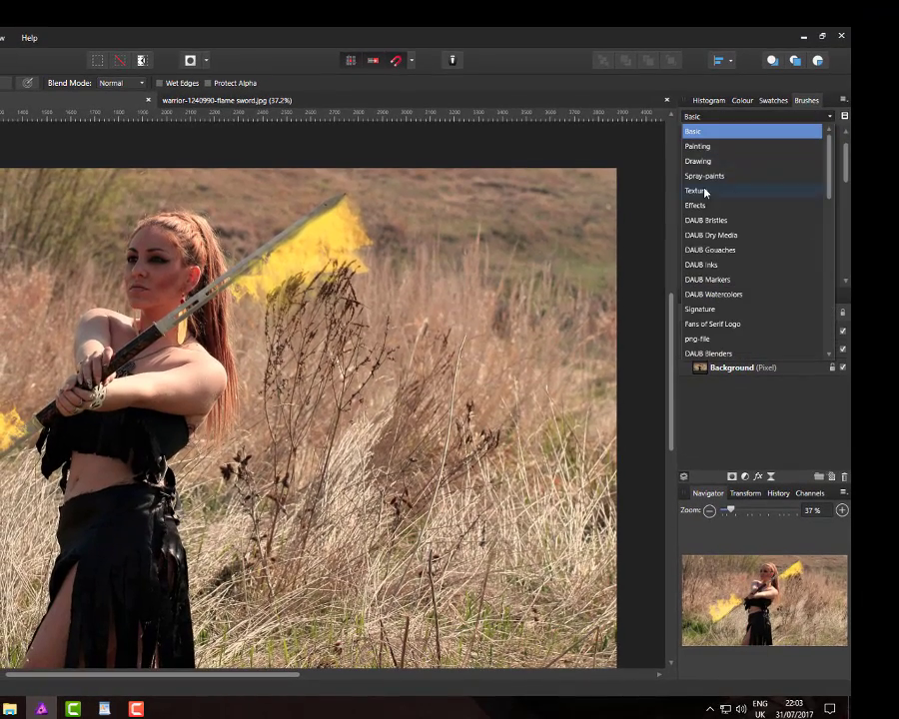
click(699, 190)
click(758, 142)
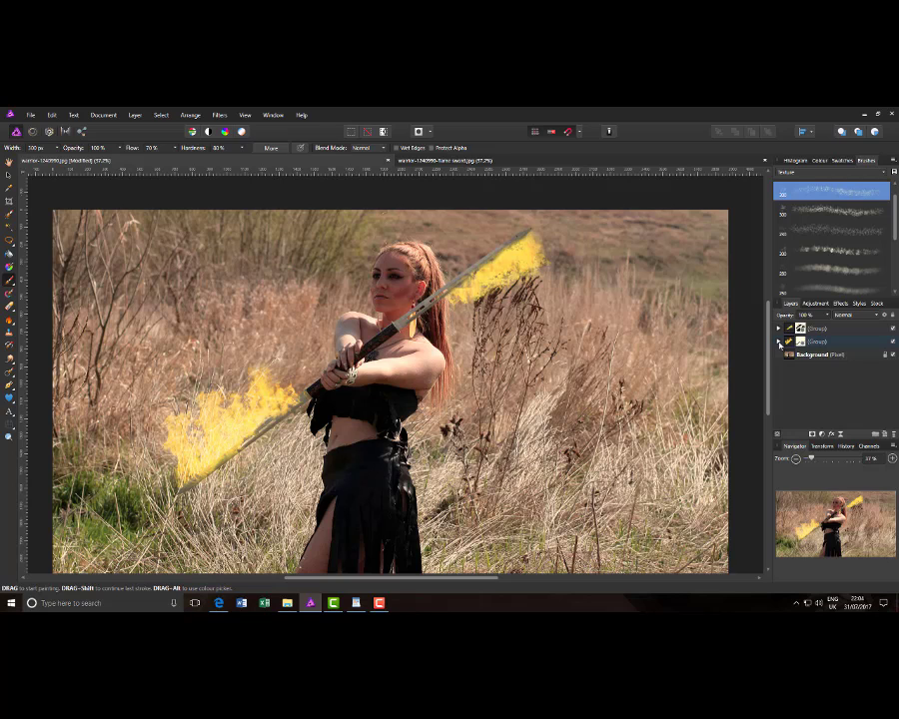
Liquify the lower flame group's Overlay pixel layer, pushing the flame edges outward with a small brush of about 43 px, and apply it
click(779, 342)
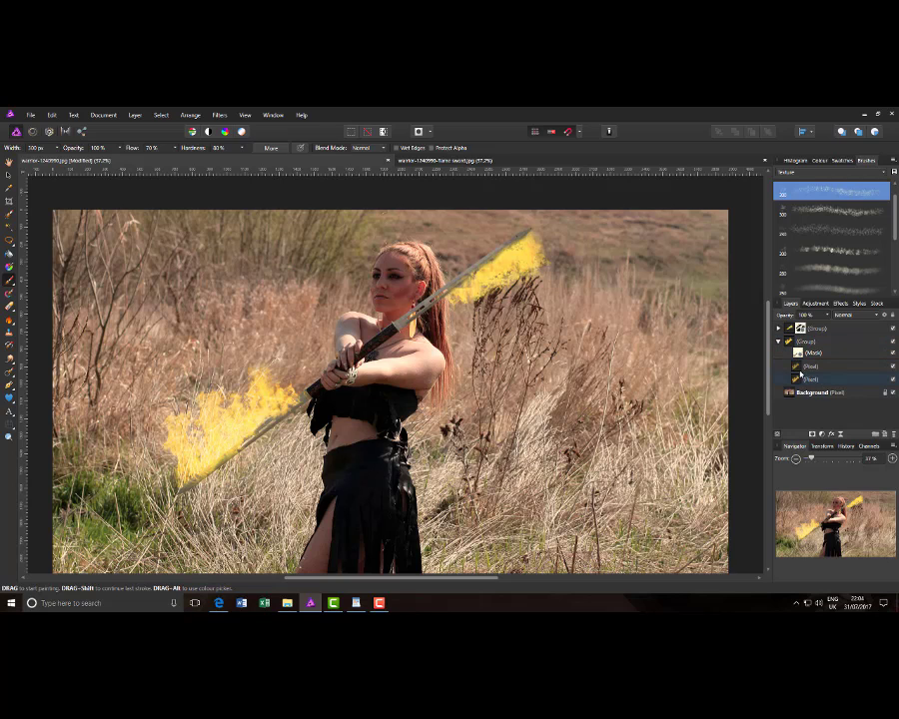
click(850, 381)
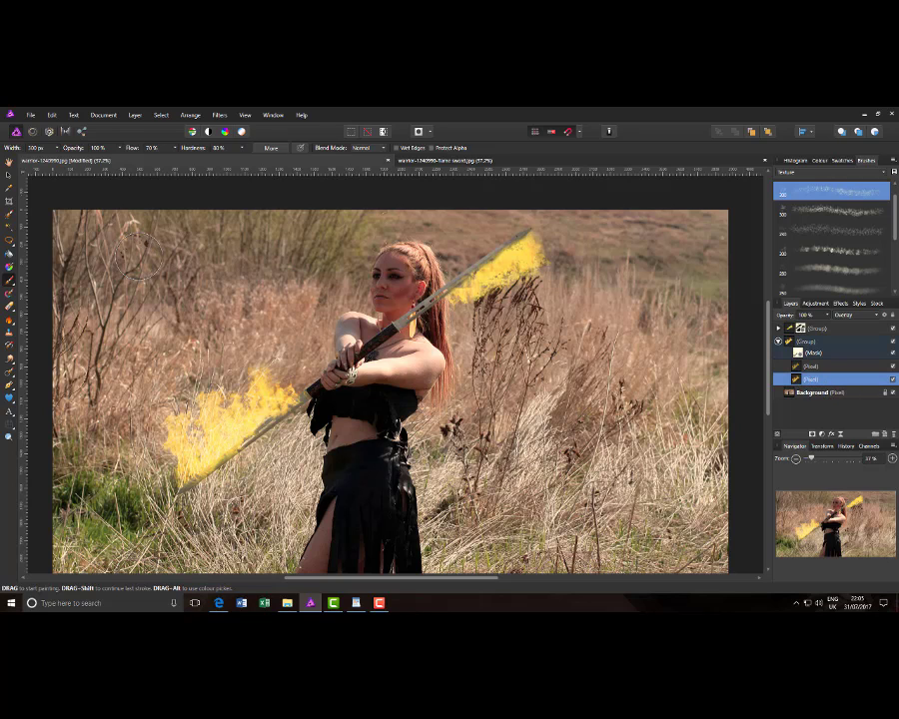
click(33, 132)
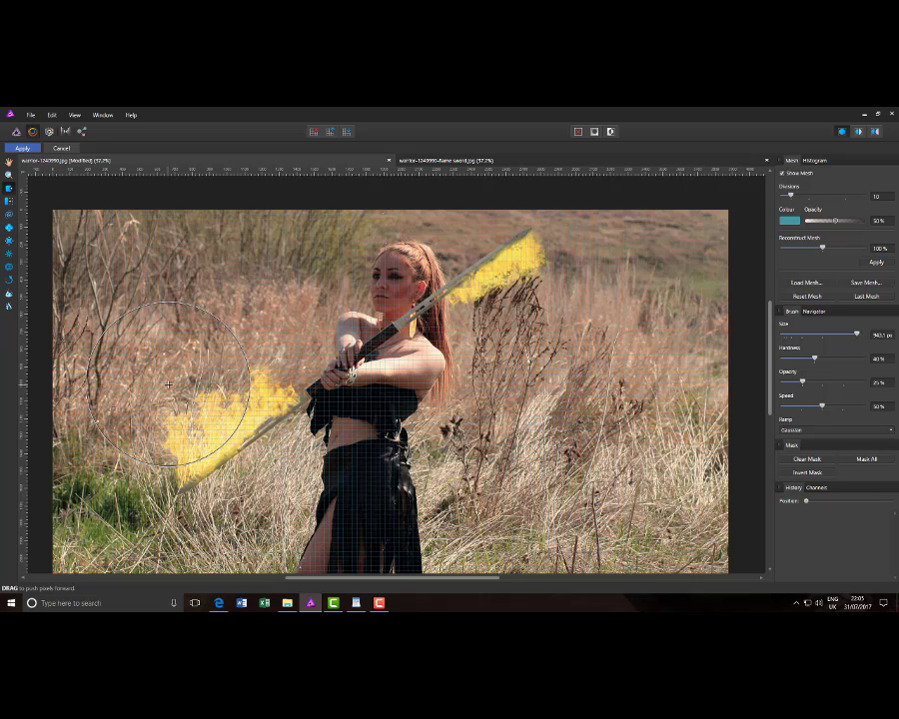
key(bracketleft)
key(bracketleft)
key(bracketleft)
key(bracketleft)
key(bracketleft)
key(bracketleft)
key(bracketleft)
key(bracketleft)
key(bracketleft)
key(bracketleft)
key(bracketleft)
key(bracketleft)
key(bracketleft)
key(bracketleft)
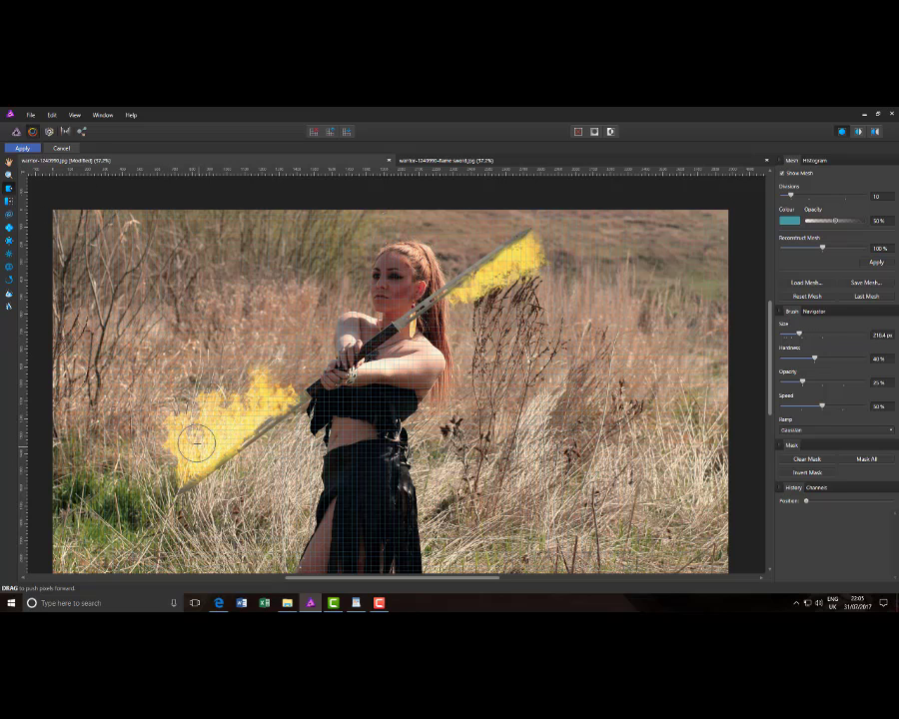
key(bracketleft)
key(bracketleft)
key(bracketleft)
key(bracketleft)
key(bracketleft)
key(bracketleft)
key(bracketleft)
key(bracketleft)
key(bracketleft)
key(bracketleft)
key(bracketleft)
key(bracketleft)
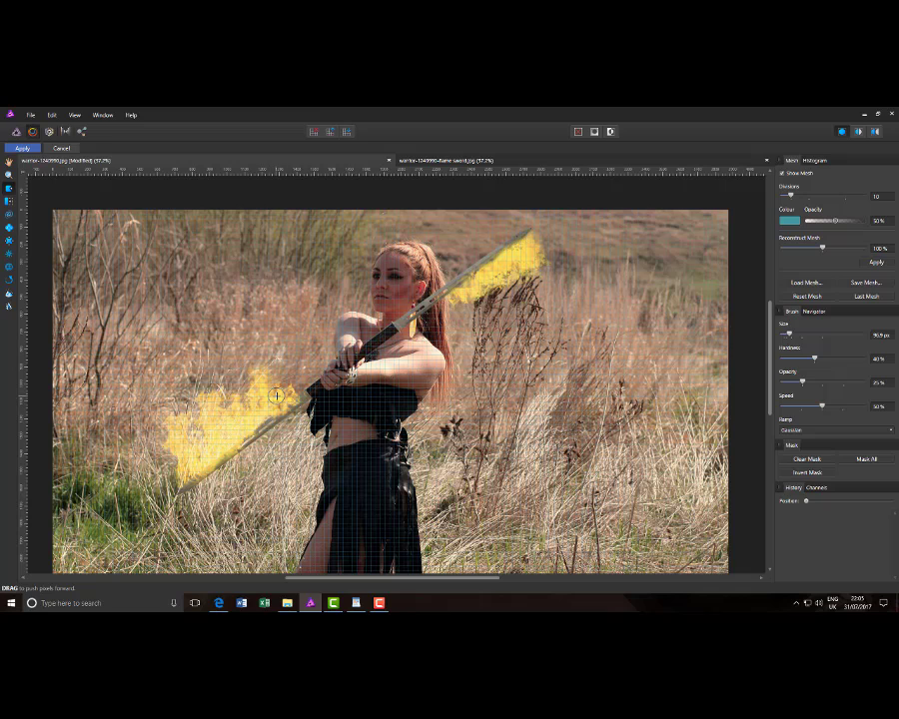
key(bracketleft)
key(bracketleft)
drag(280, 399, 298, 383)
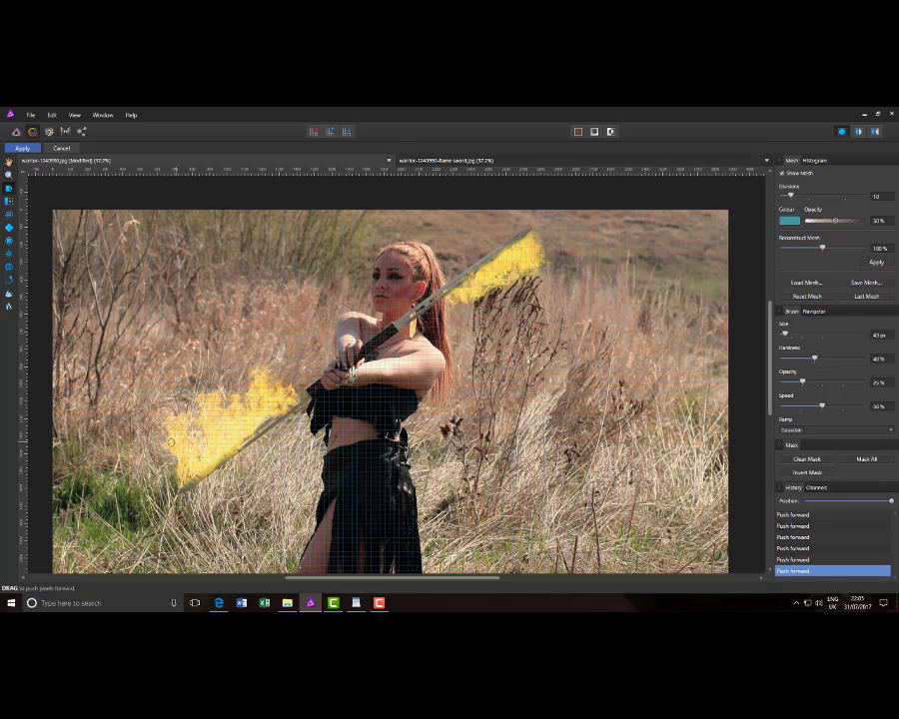
mouse_move(171, 442)
mouse_down()
mouse_move(136, 436)
mouse_move(154, 416)
mouse_move(188, 409)
mouse_move(177, 420)
mouse_move(184, 403)
mouse_up()
key(])
drag(178, 423, 185, 405)
mouse_move(269, 392)
mouse_down()
mouse_move(272, 379)
mouse_move(288, 384)
mouse_up()
click(22, 148)
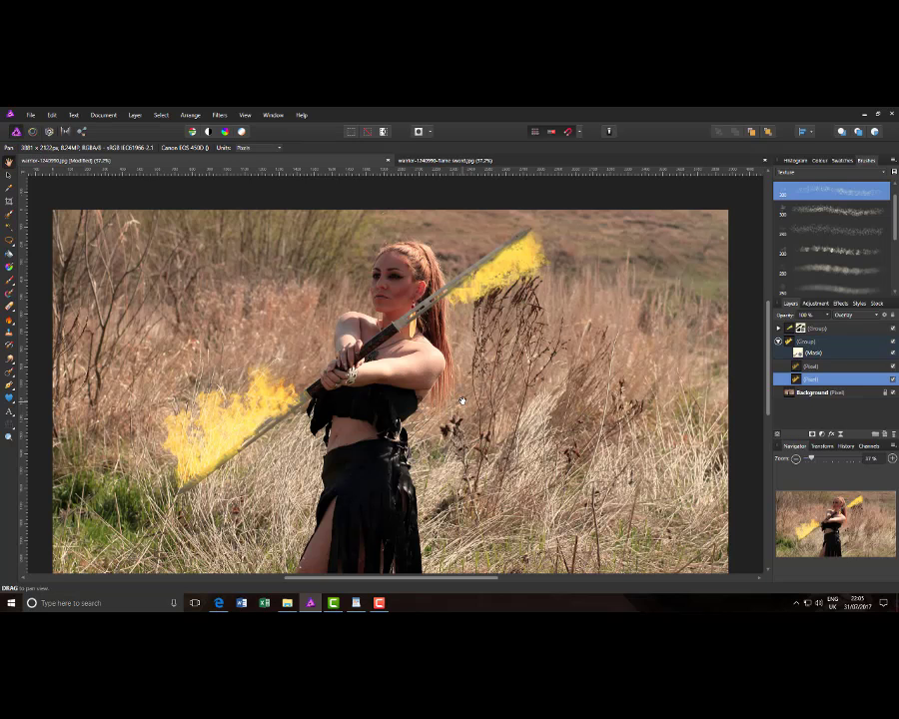
Liquify the lower group's Screen pixel layer by pushing the flame edges with a 218.4 px brush, and apply the distortion
click(849, 366)
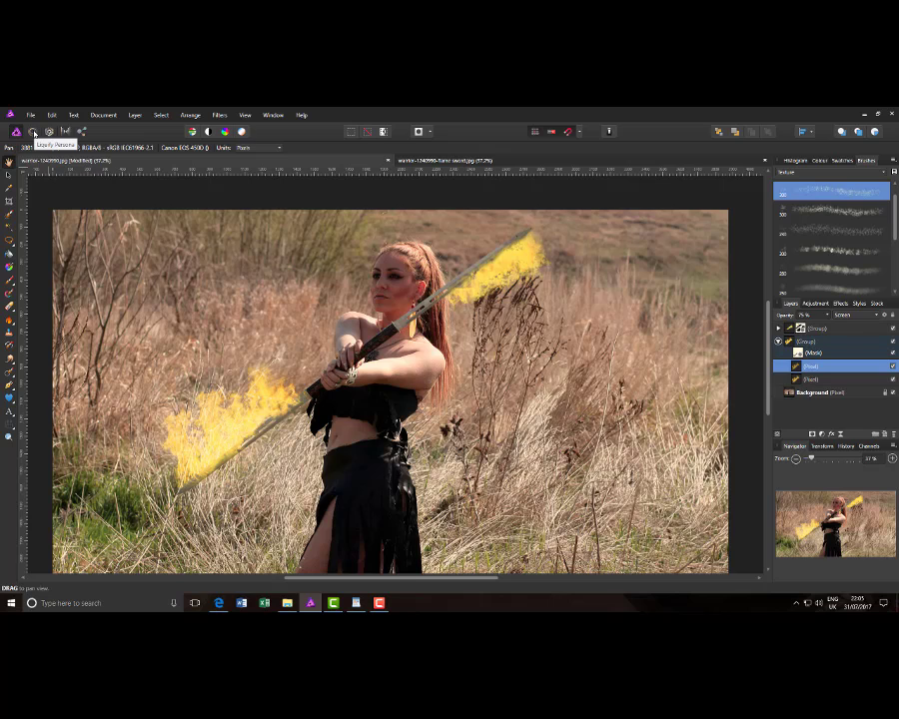
click(33, 133)
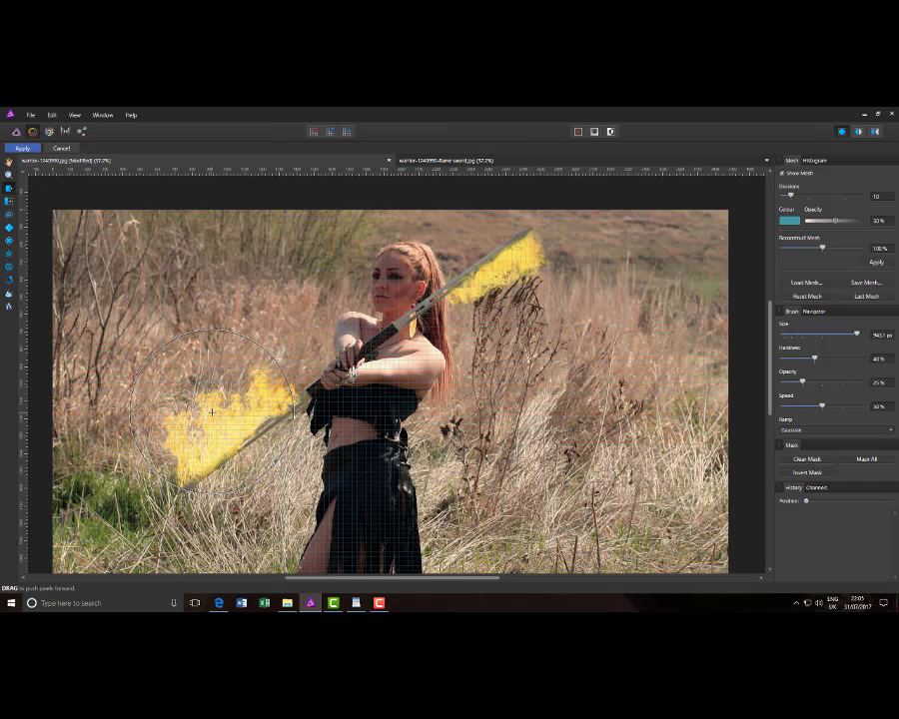
key(bracketleft)
key(bracketleft)
key(bracketleft)
key(bracketleft)
key(bracketleft)
key(bracketleft)
key(bracketleft)
key(bracketleft)
key(bracketleft)
key(bracketleft)
key(bracketleft)
key(bracketleft)
key(bracketleft)
key(bracketleft)
drag(271, 397, 271, 377)
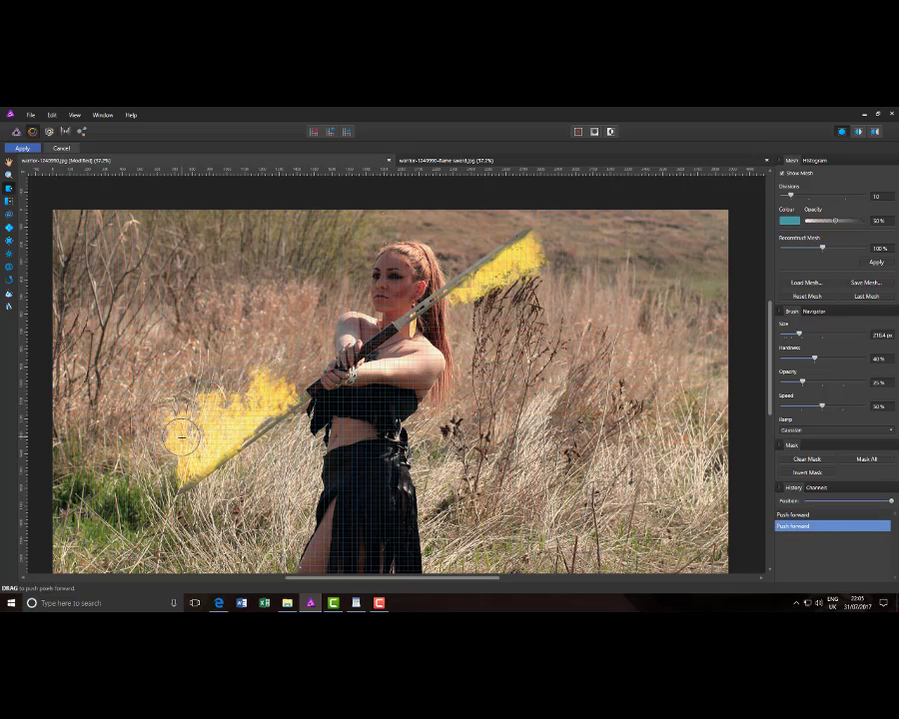
mouse_move(179, 437)
mouse_down()
mouse_move(175, 423)
mouse_move(172, 442)
mouse_up()
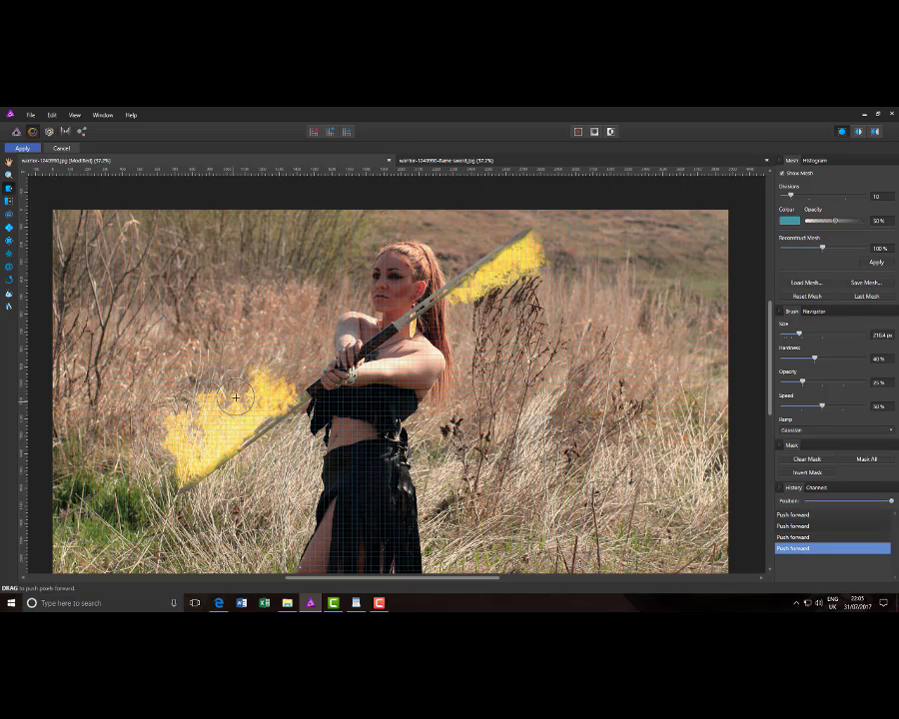
drag(237, 401, 239, 390)
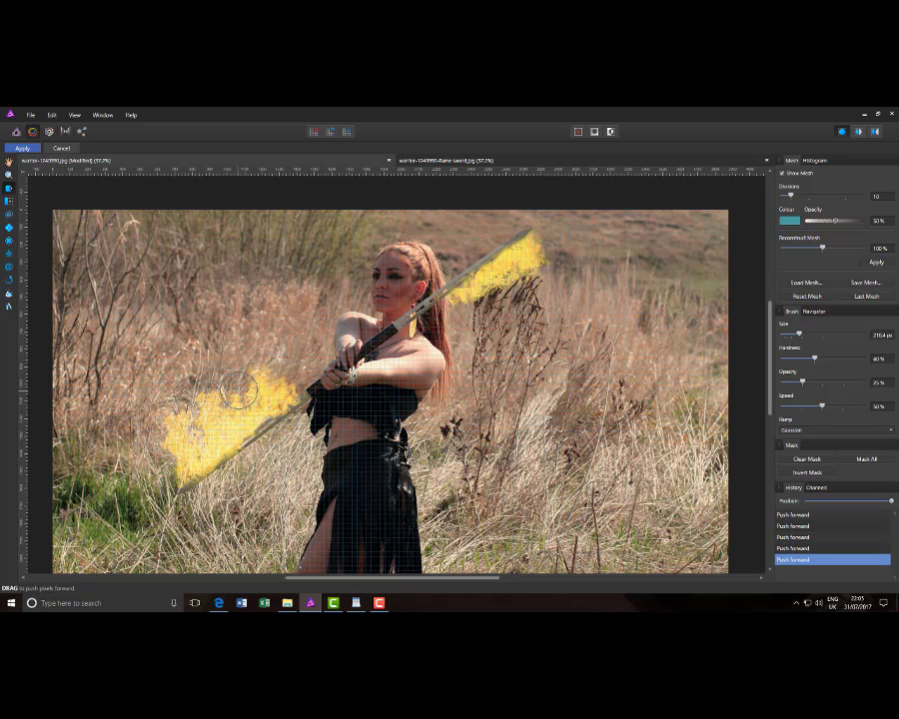
click(22, 148)
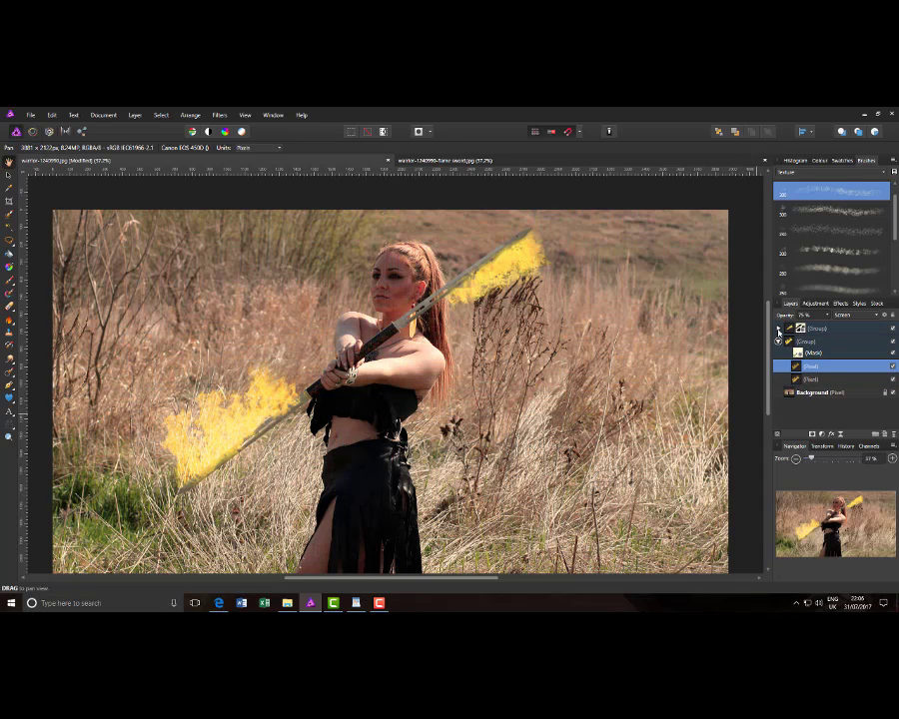
Liquify the upper flame group's Overlay pixel layer, pushing the flames around the blade tip with a 257 px brush, and apply it
click(779, 330)
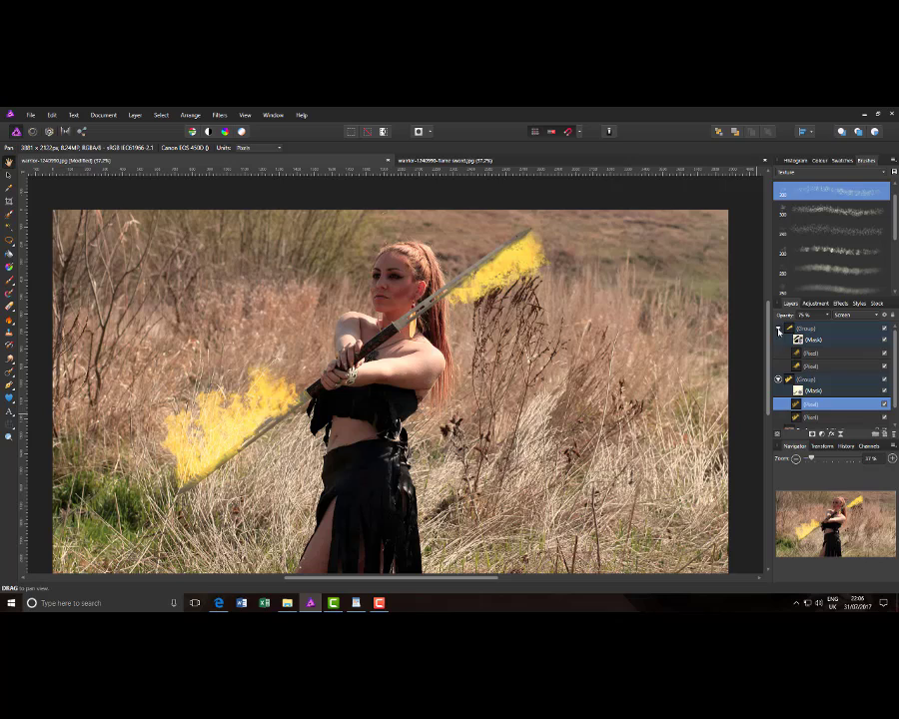
click(832, 367)
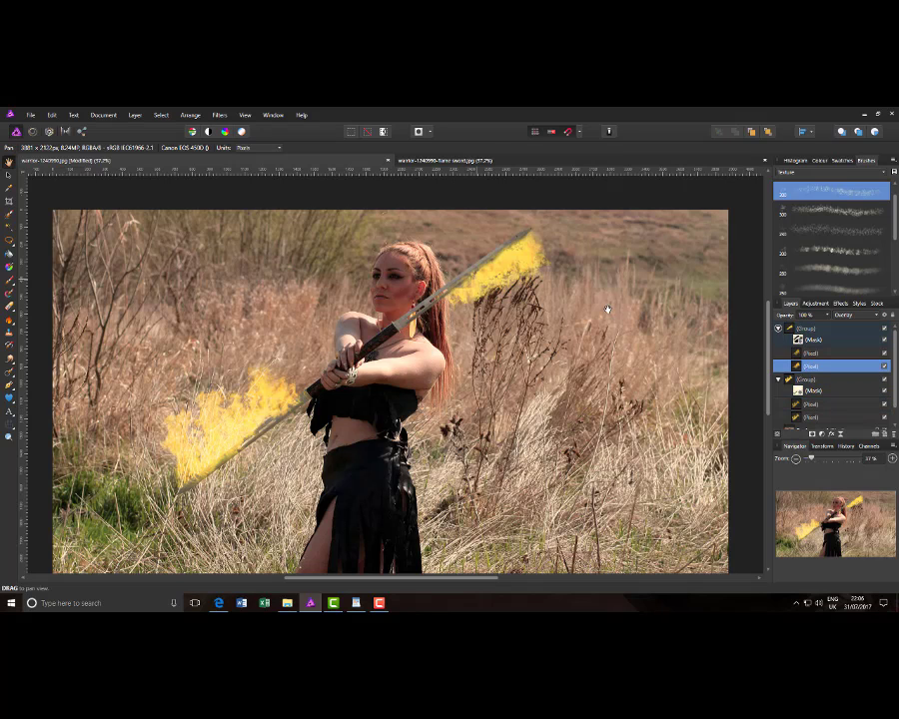
click(32, 132)
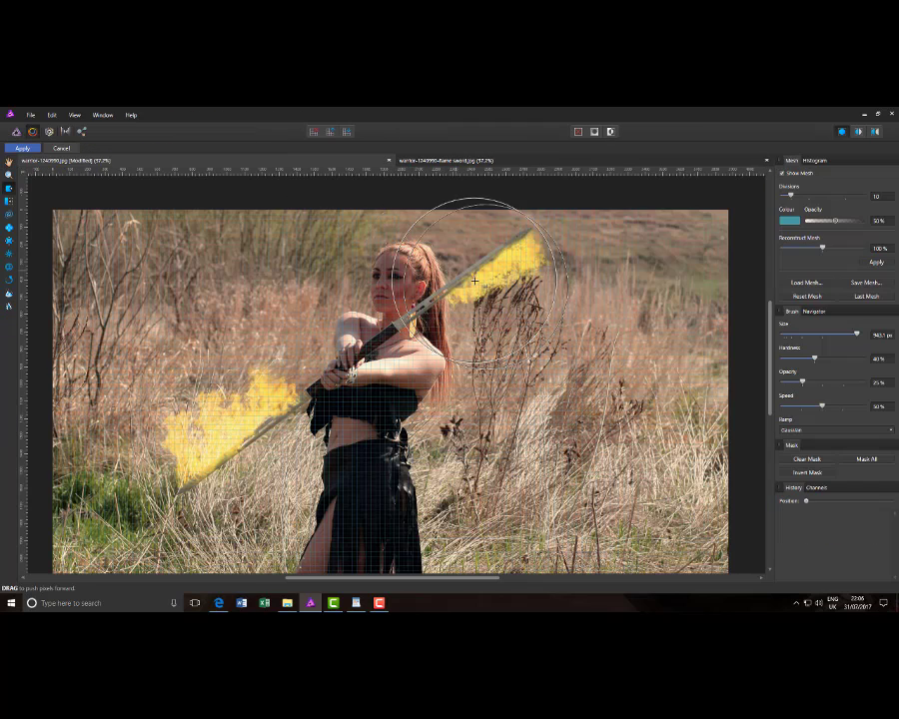
key(bracketleft)
key(bracketleft)
key(bracketleft)
key(bracketleft)
key(bracketleft)
key(bracketleft)
key(bracketleft)
key(bracketleft)
key(bracketleft)
key(bracketleft)
key(bracketleft)
key(bracketleft)
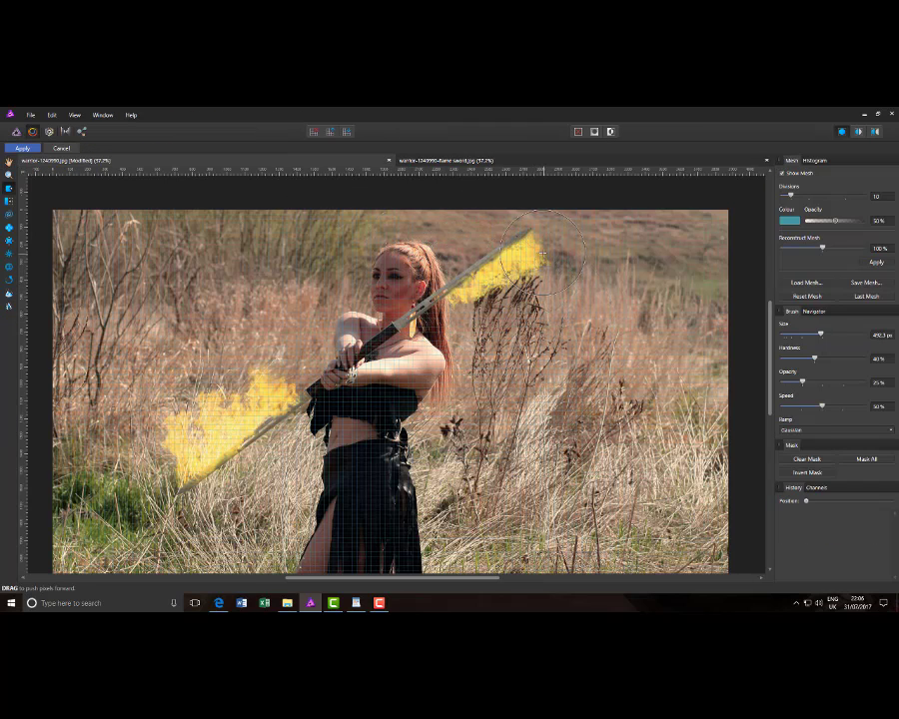
key(bracketleft)
mouse_move(535, 247)
mouse_down()
mouse_move(545, 250)
mouse_move(544, 266)
mouse_move(495, 265)
mouse_up()
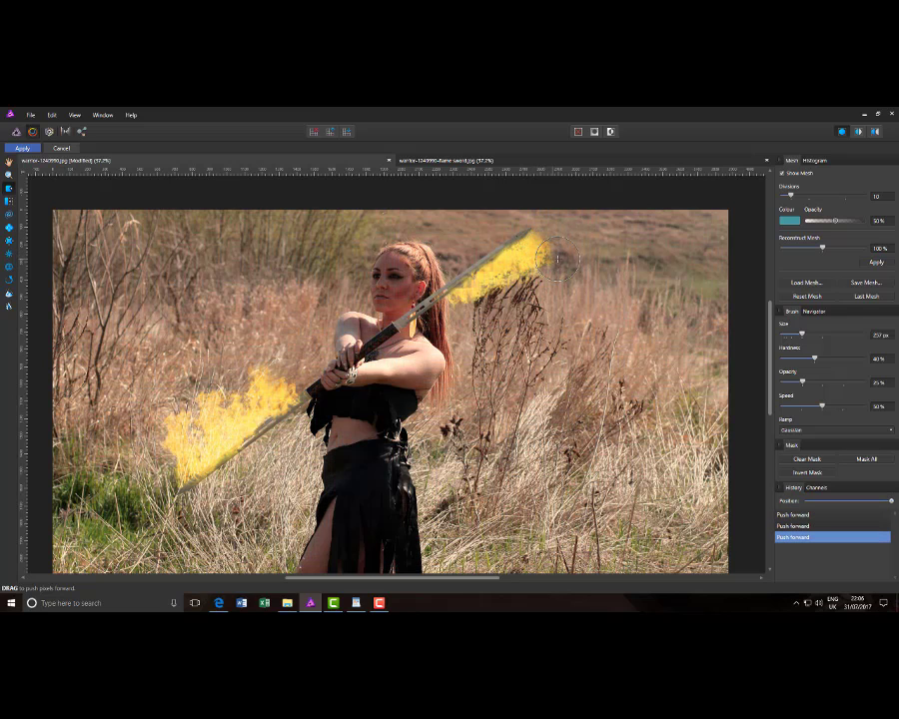
mouse_move(463, 303)
mouse_down()
mouse_move(559, 272)
mouse_move(495, 275)
mouse_move(458, 288)
mouse_move(467, 271)
mouse_move(501, 262)
mouse_up()
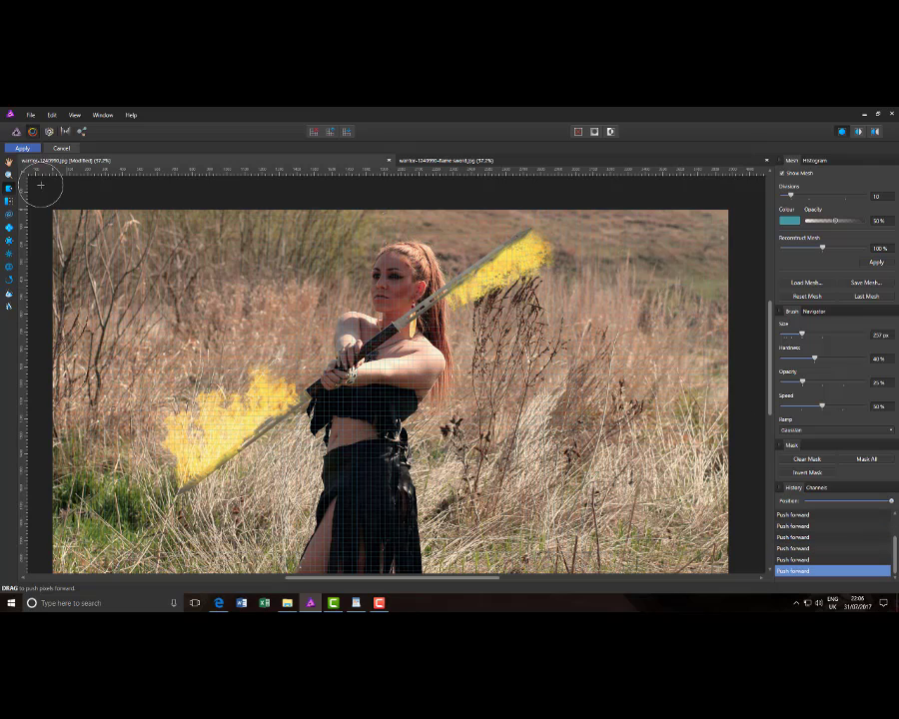
click(22, 149)
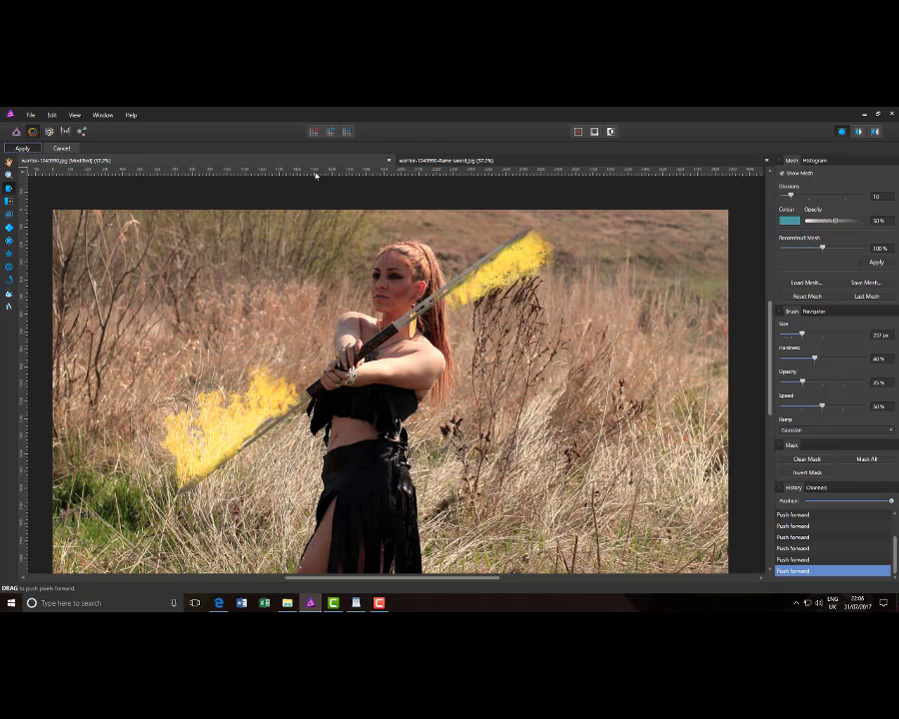
Liquify the upper group's Screen pixel layer by pushing the flames along the blade with a 157.8 px brush, and apply the result
click(830, 354)
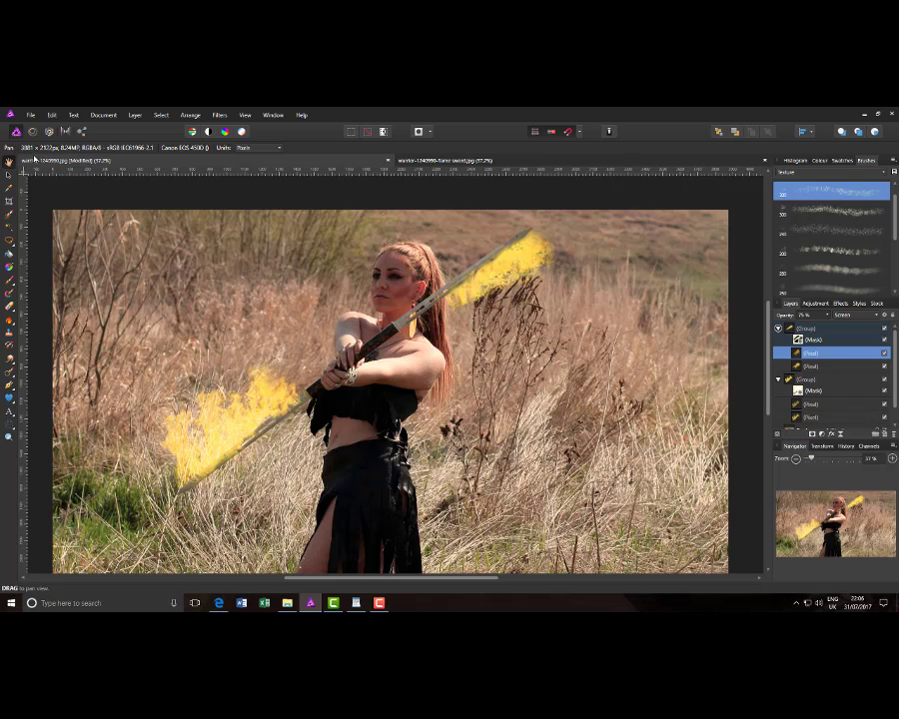
click(32, 132)
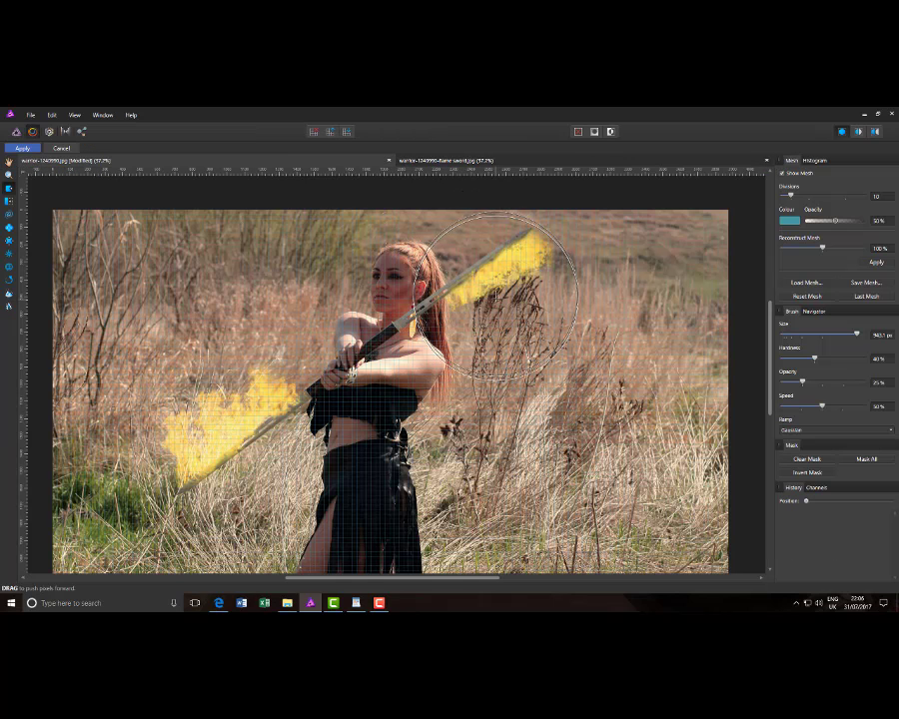
key(bracketleft)
key(bracketleft)
key(bracketleft)
key(bracketleft)
key(bracketleft)
key(bracketleft)
key(bracketleft)
key(bracketleft)
key(bracketleft)
key(bracketleft)
key(bracketleft)
key(bracketleft)
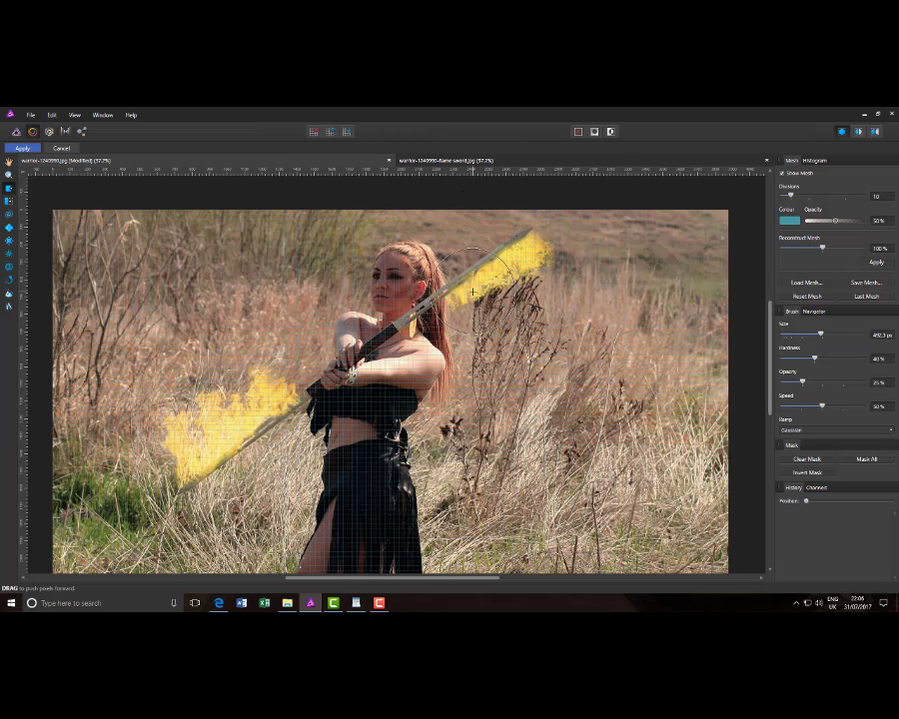
key(bracketleft)
key(bracketleft)
key(bracketleft)
key(bracketleft)
key(bracketleft)
key(bracketleft)
key(bracketleft)
drag(528, 246, 529, 252)
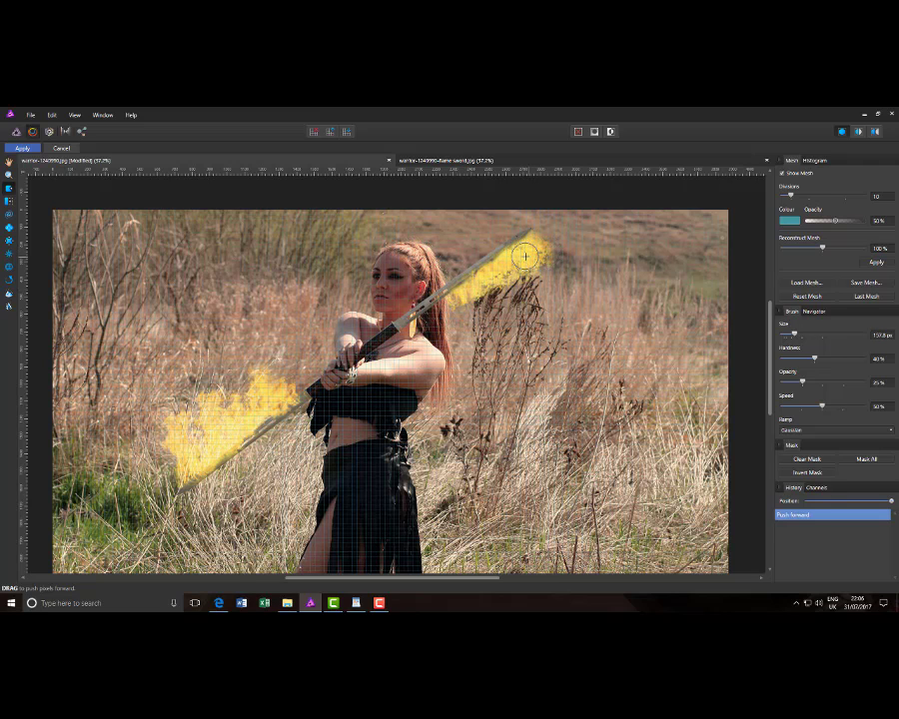
mouse_move(469, 295)
mouse_down()
mouse_move(486, 275)
mouse_move(542, 254)
mouse_up()
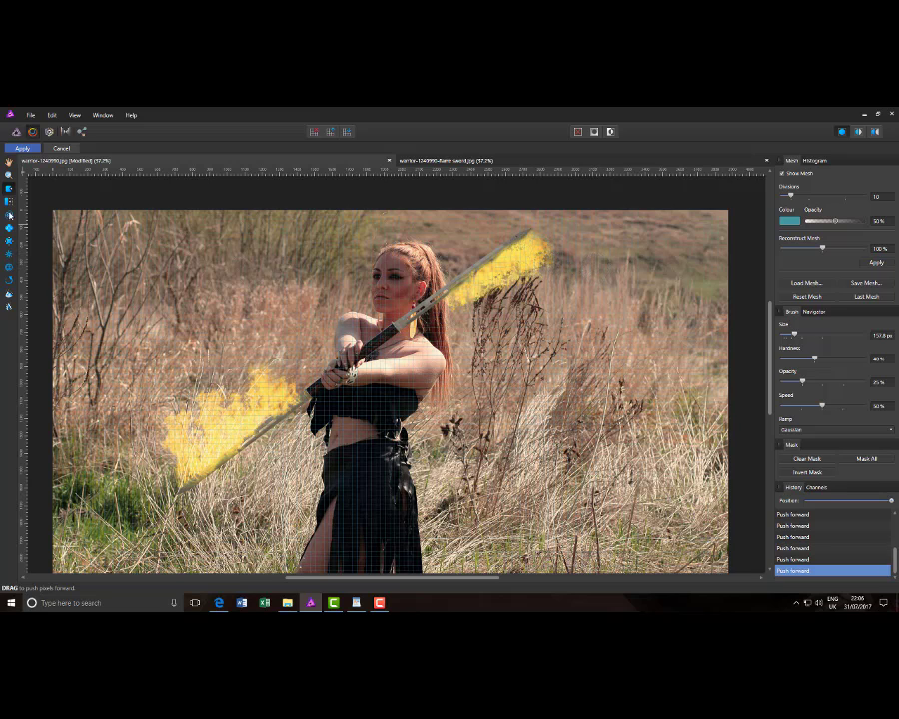
click(15, 149)
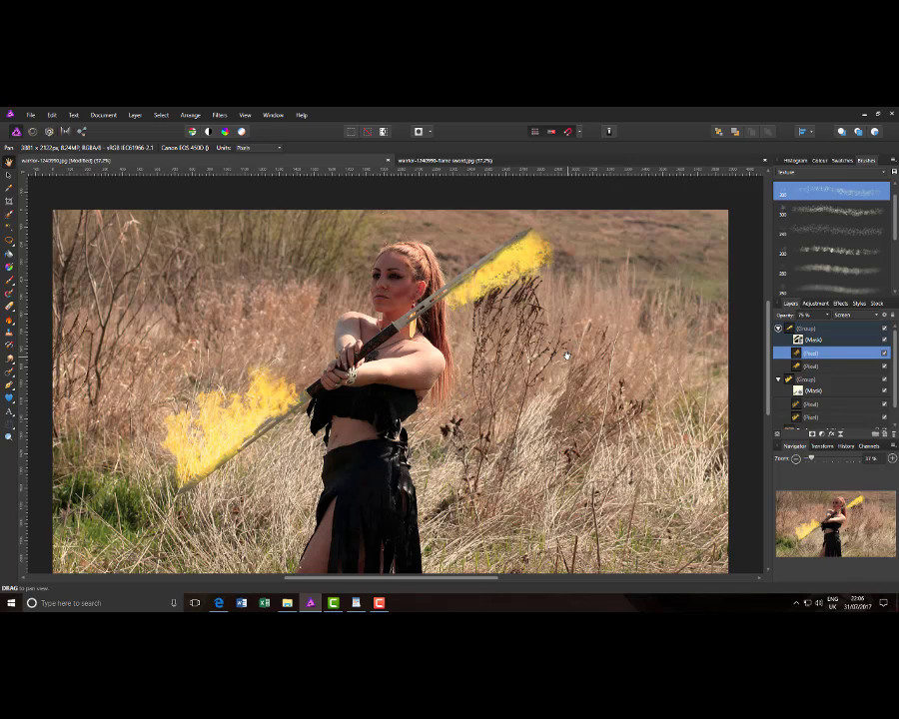
Draw a linear gradient from the lower flames to beyond the upper blade tip on a new topmost pixel layer, blended as Overlay
click(840, 328)
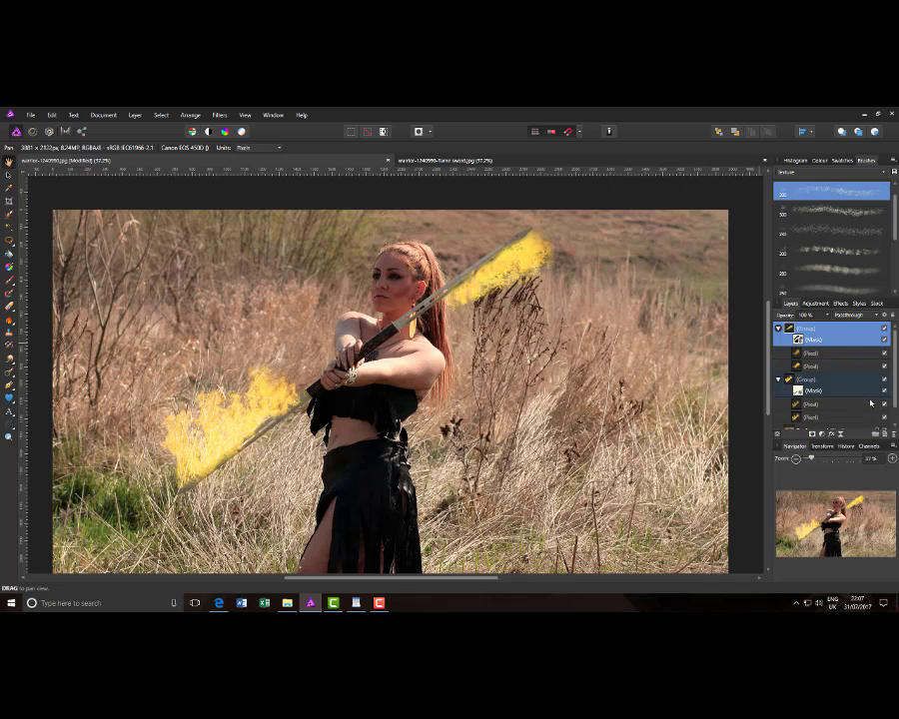
click(885, 435)
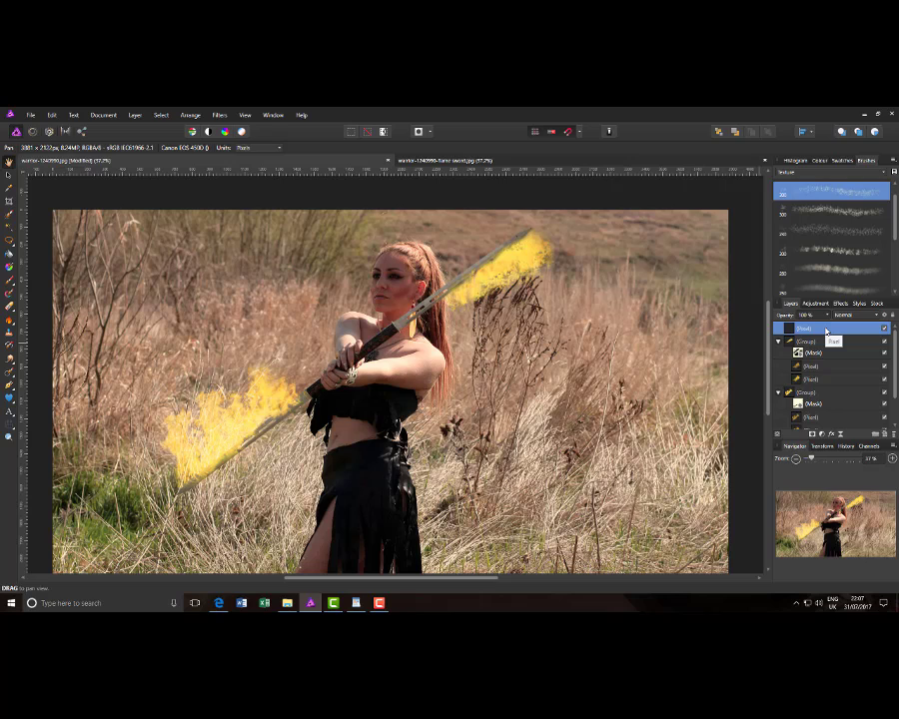
click(9, 269)
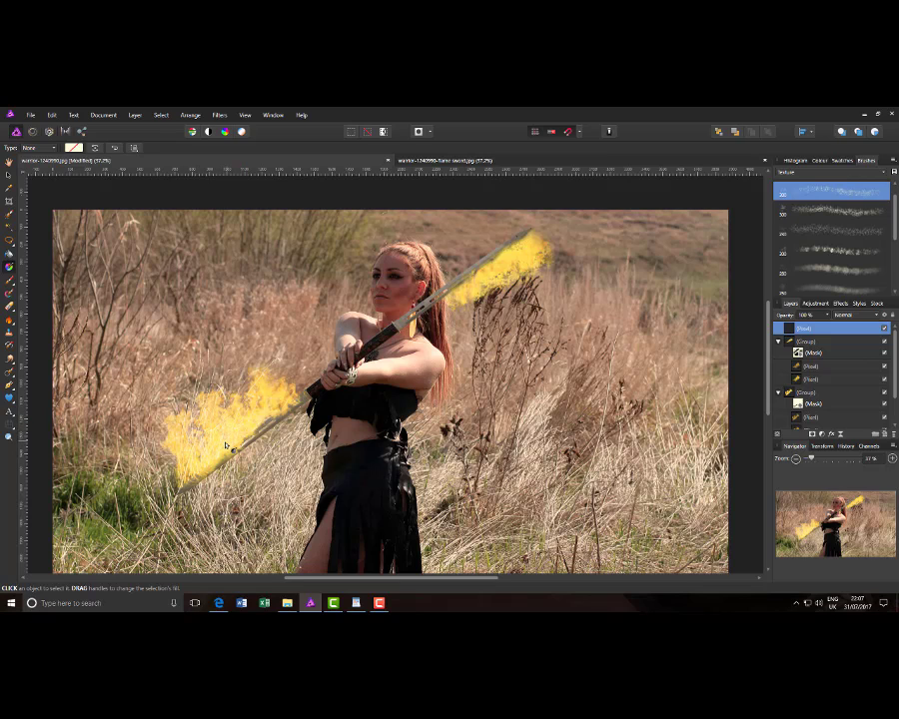
drag(224, 441, 530, 199)
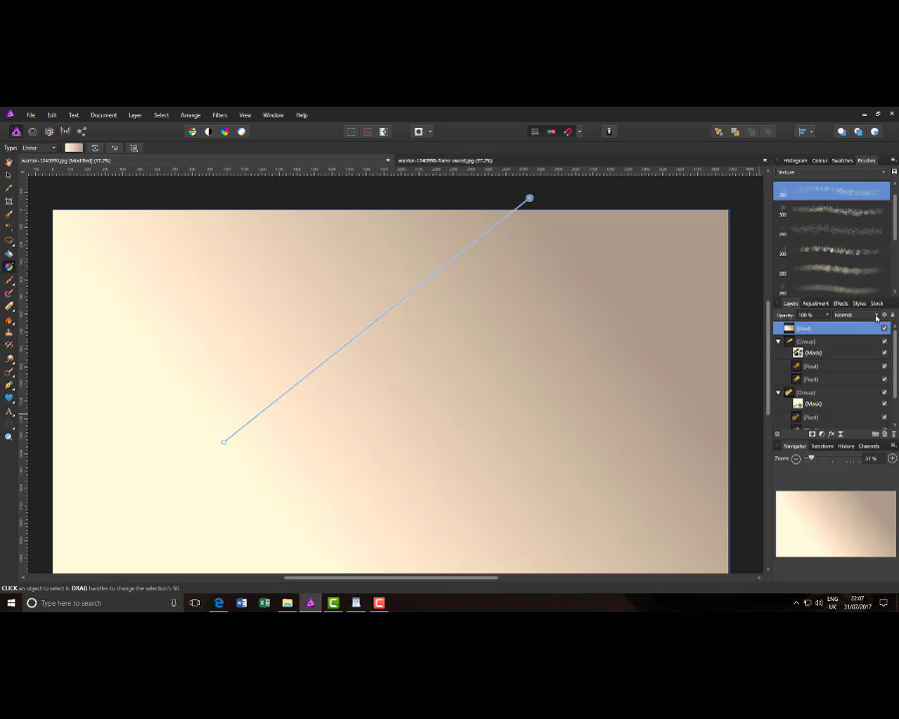
click(878, 316)
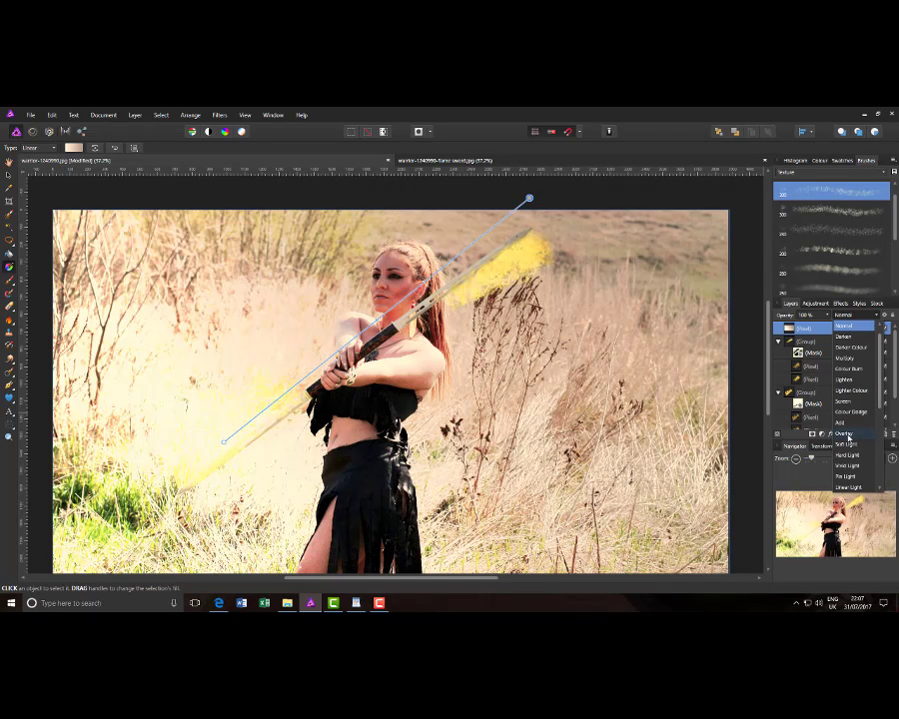
click(848, 435)
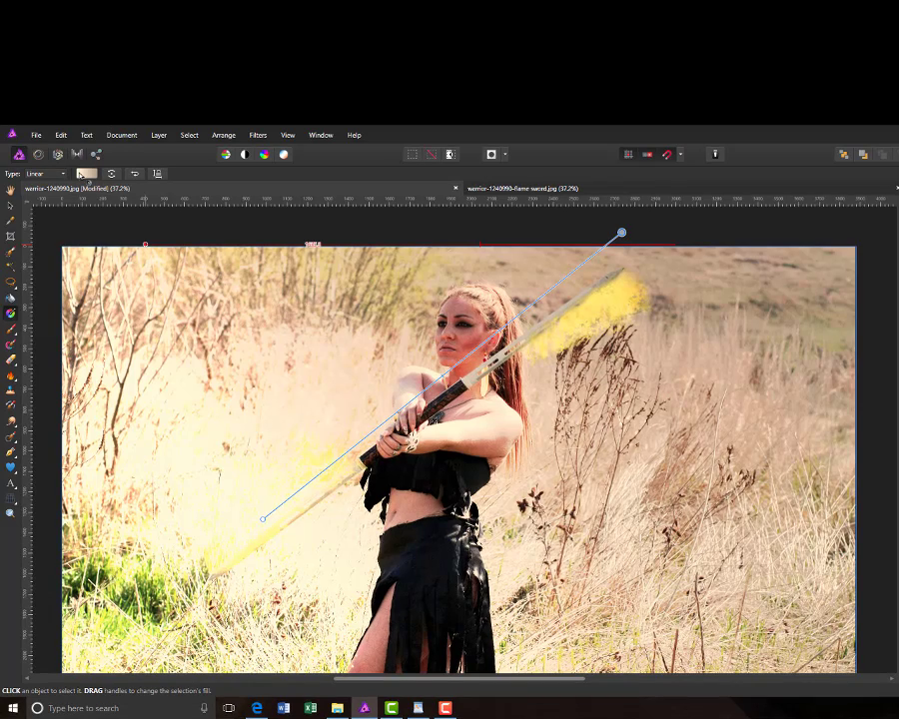
Set the Overlay gradient's start stop, at the lower flames, to the orange hex colour FCB991
click(75, 159)
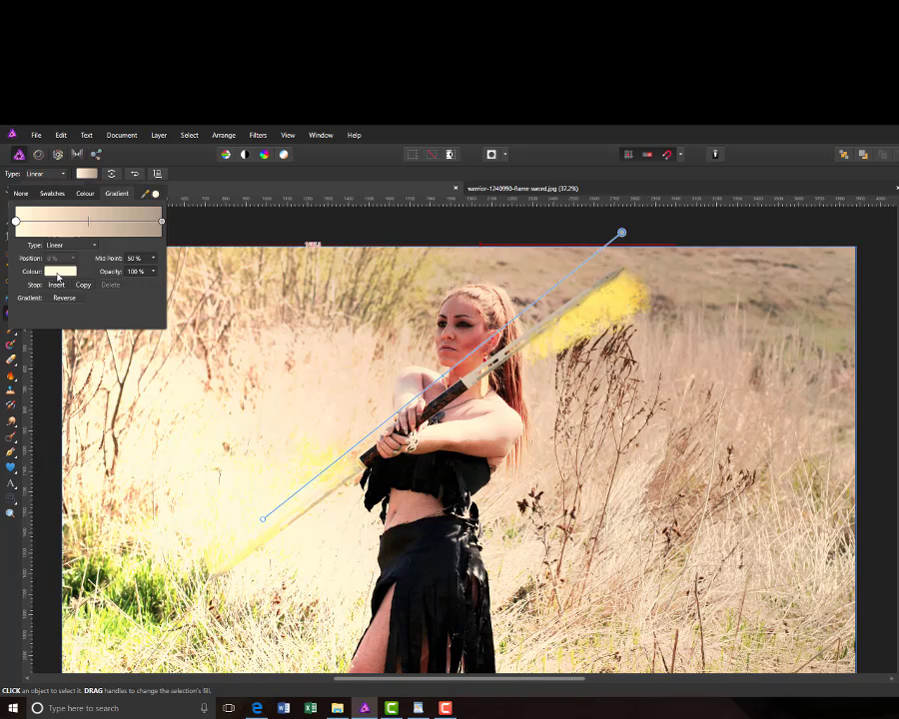
click(58, 272)
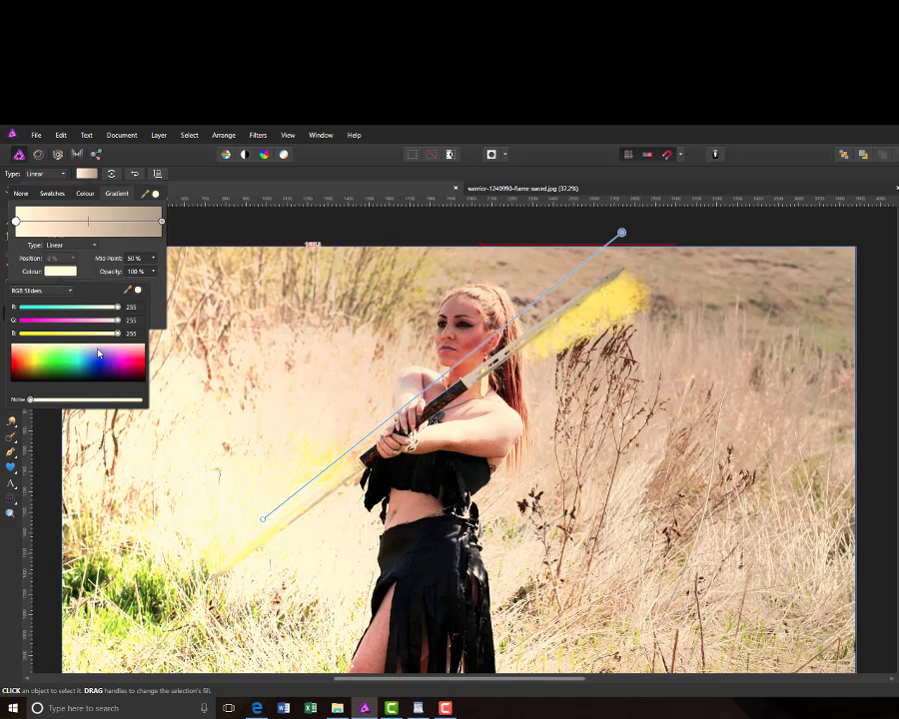
click(71, 292)
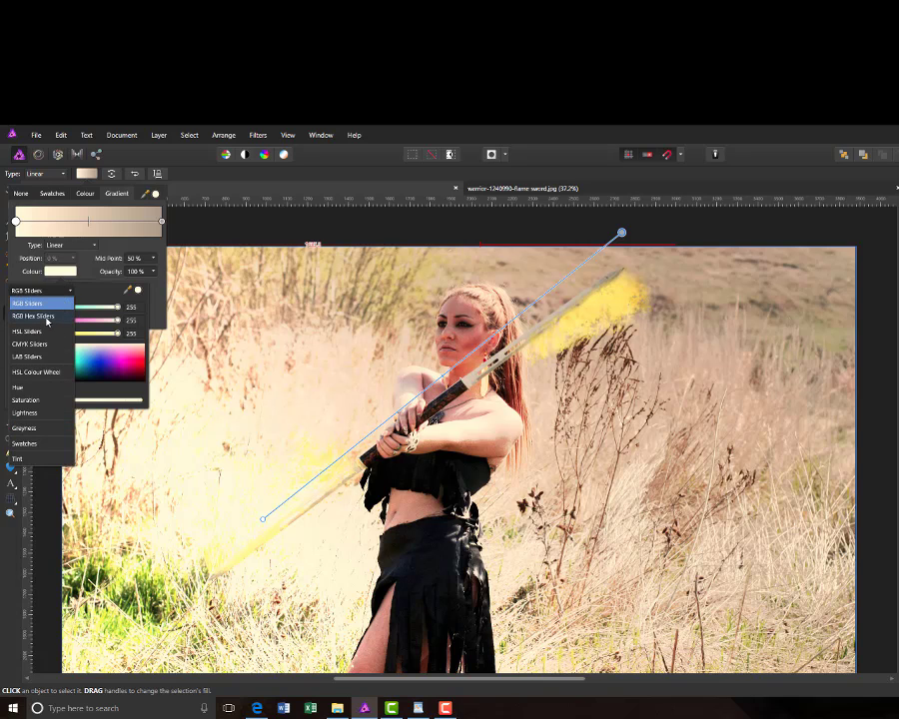
click(47, 317)
click(120, 347)
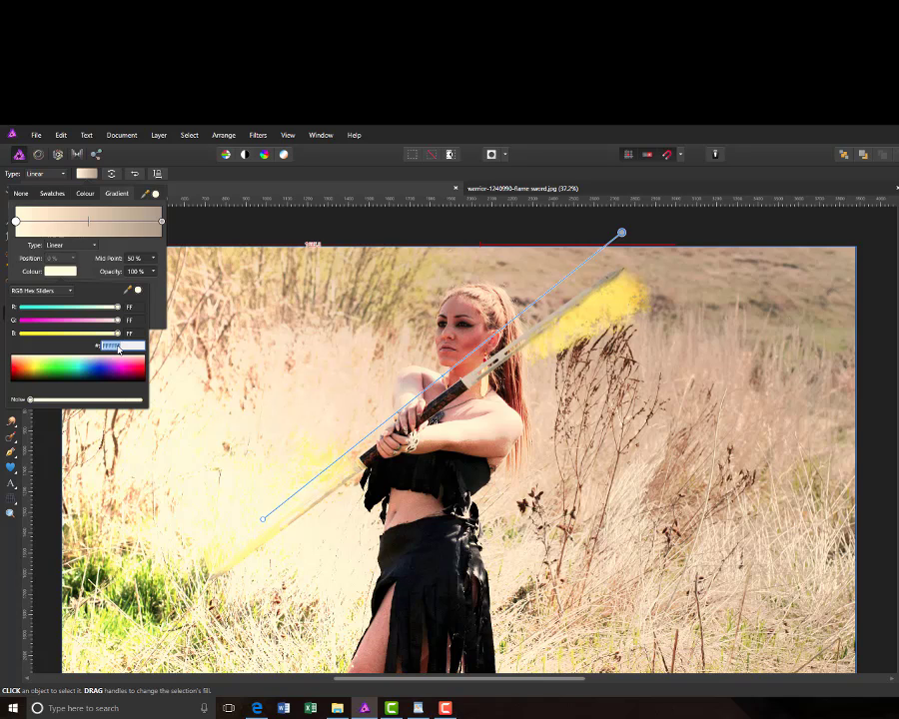
key(BackSpace)
text(fc8991)
key(Return)
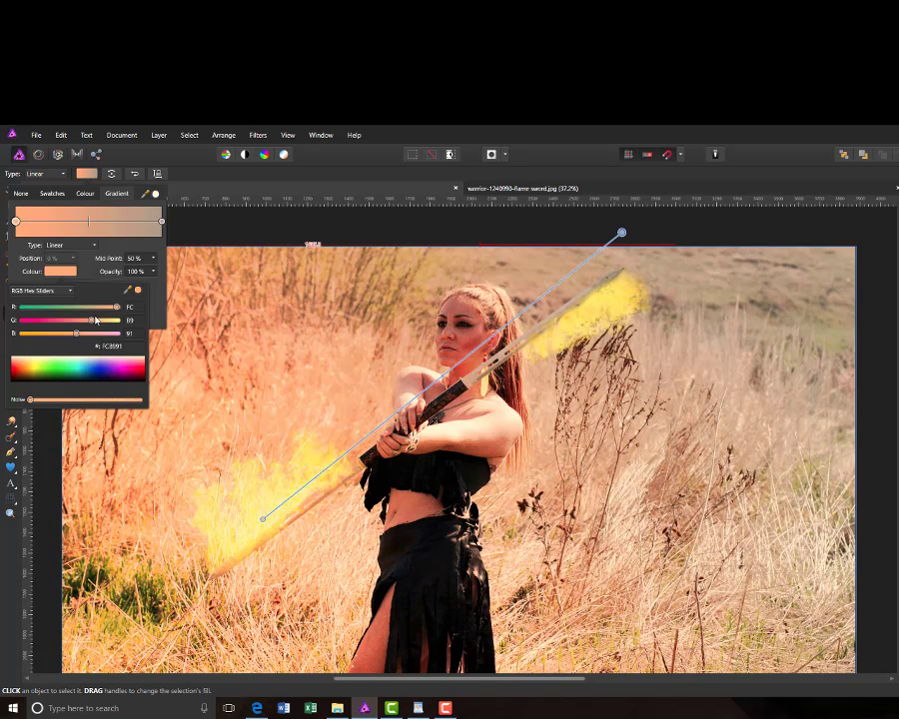
click(71, 291)
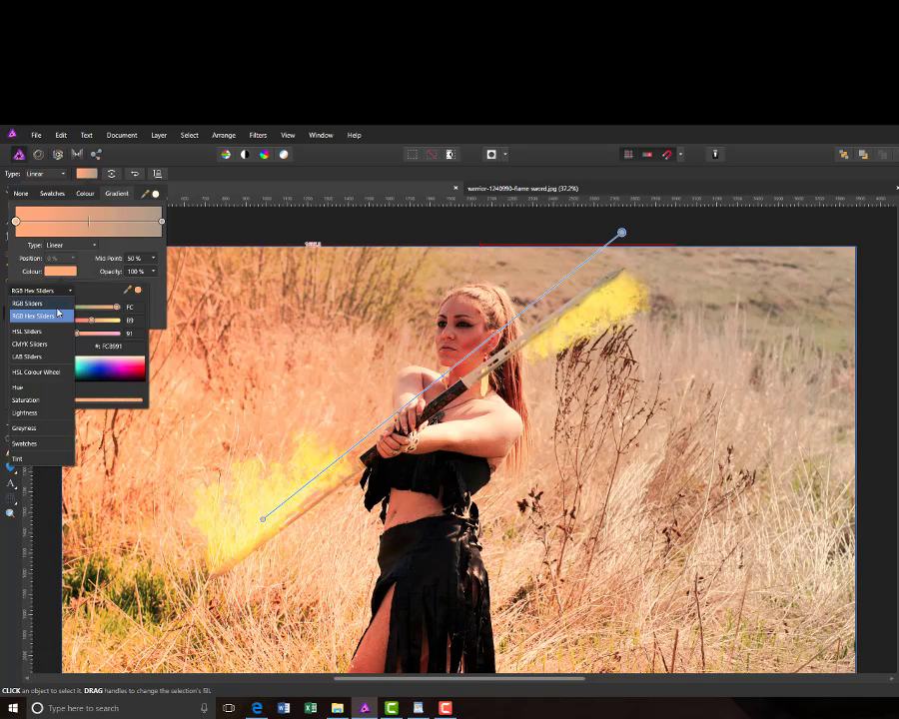
click(57, 313)
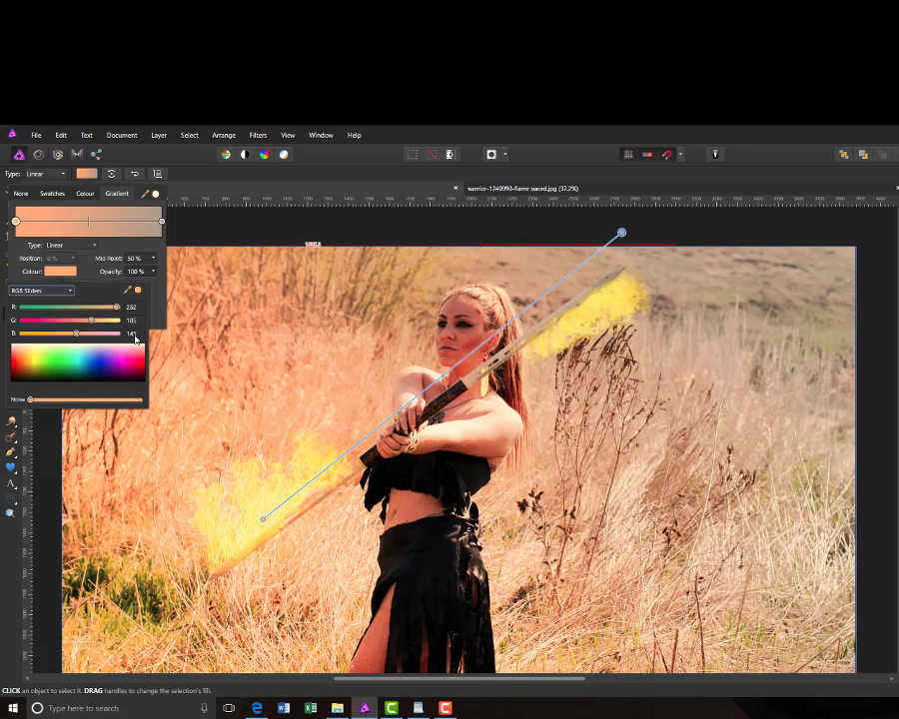
click(93, 269)
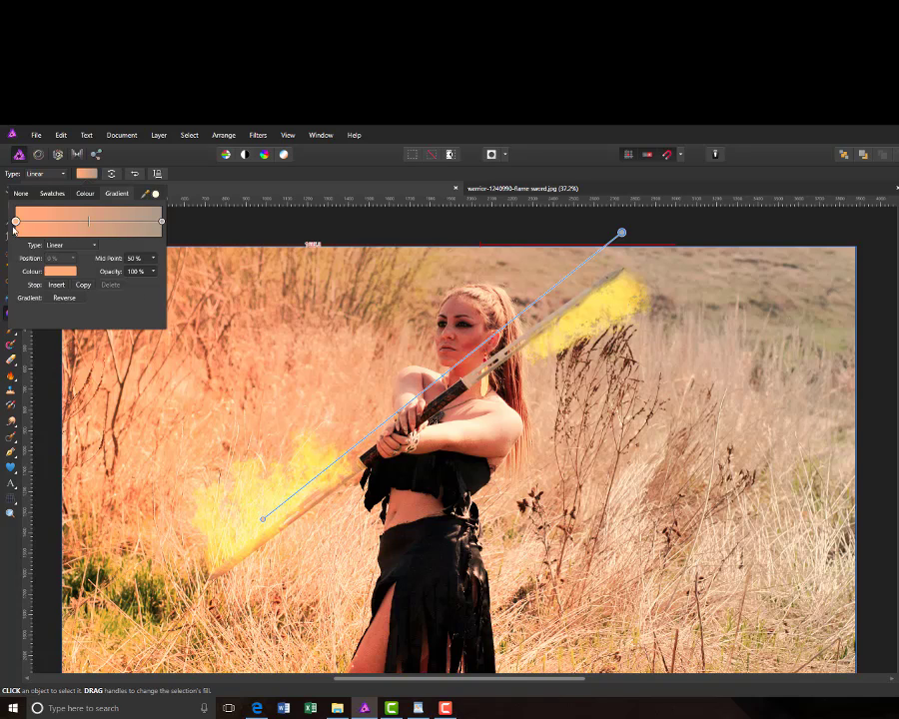
Change the gradient's end stop, beyond the upper blade tip, to pure black with RGB 0, 0, 0
click(161, 222)
click(63, 273)
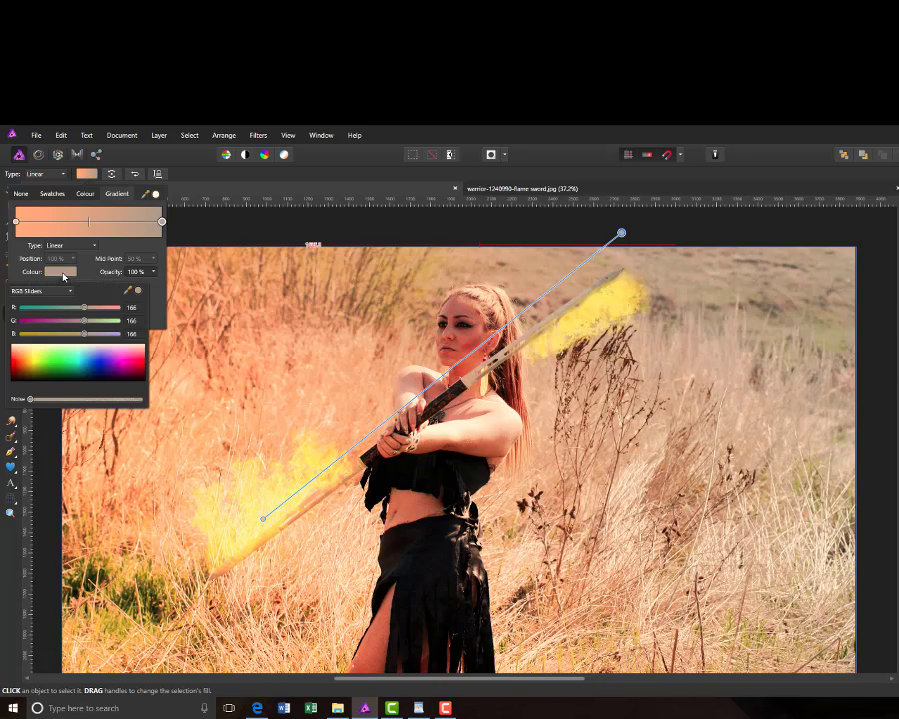
click(141, 379)
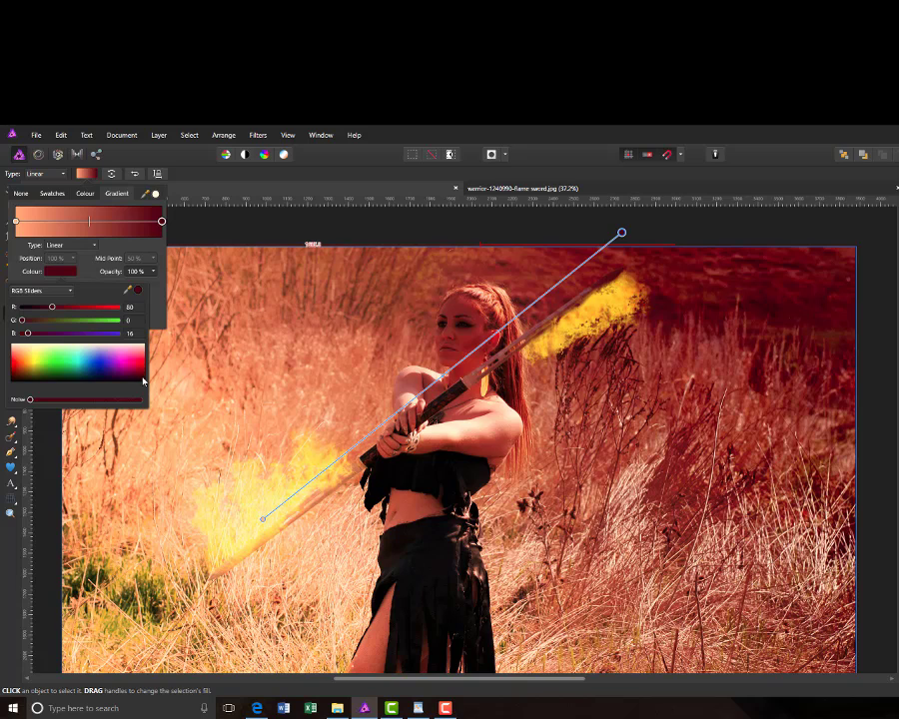
click(142, 380)
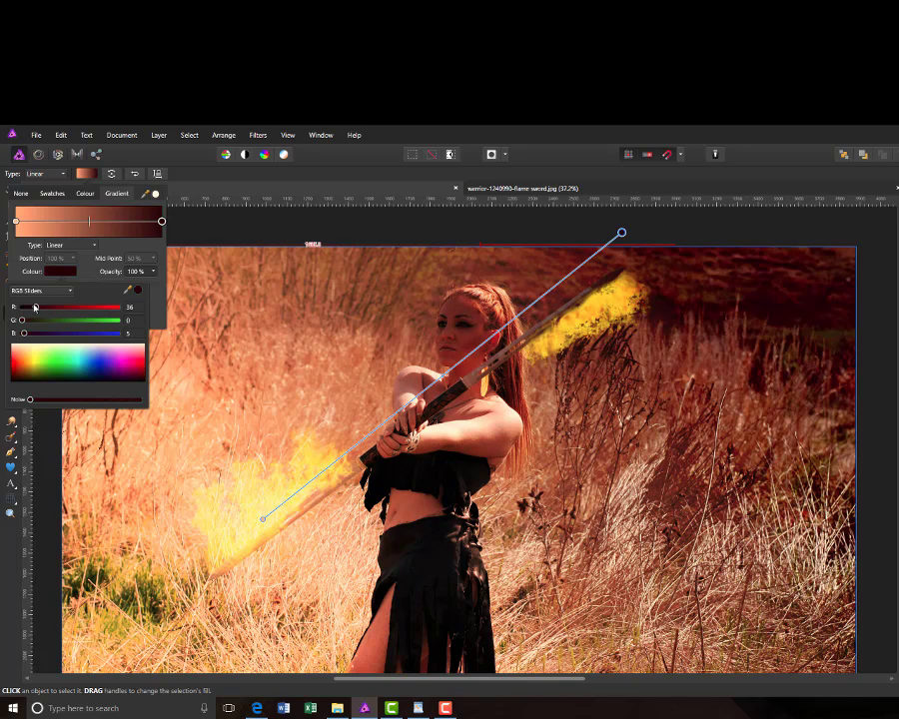
drag(35, 306, 21, 332)
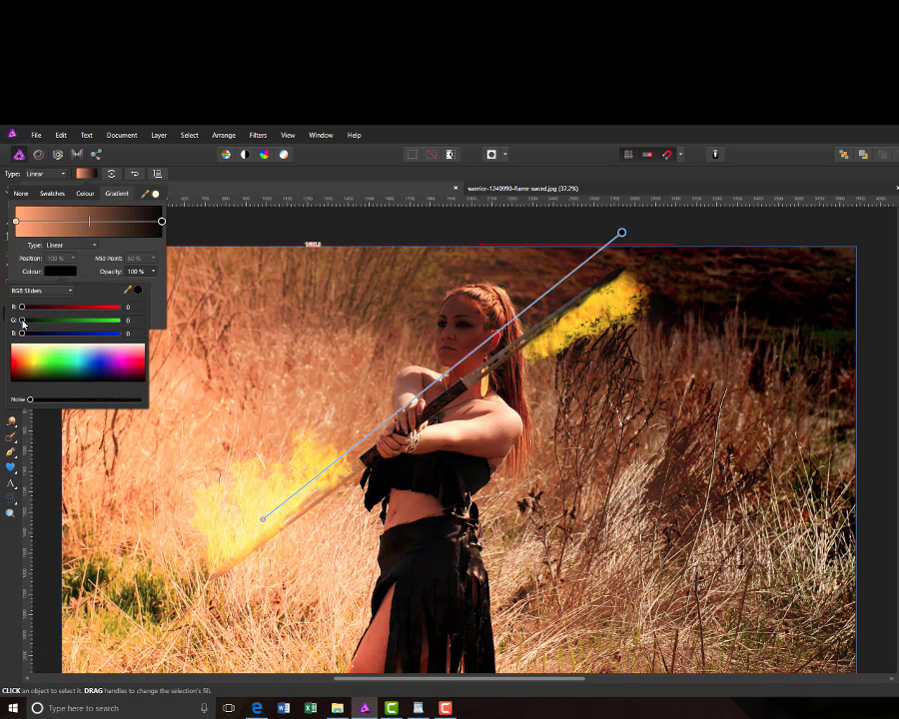
click(22, 321)
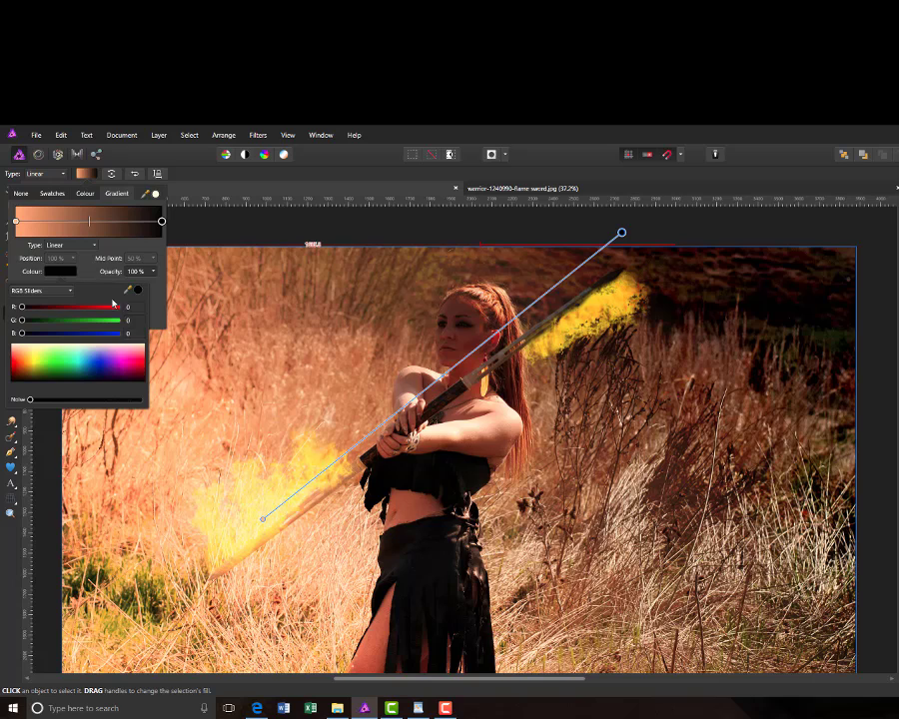
click(66, 271)
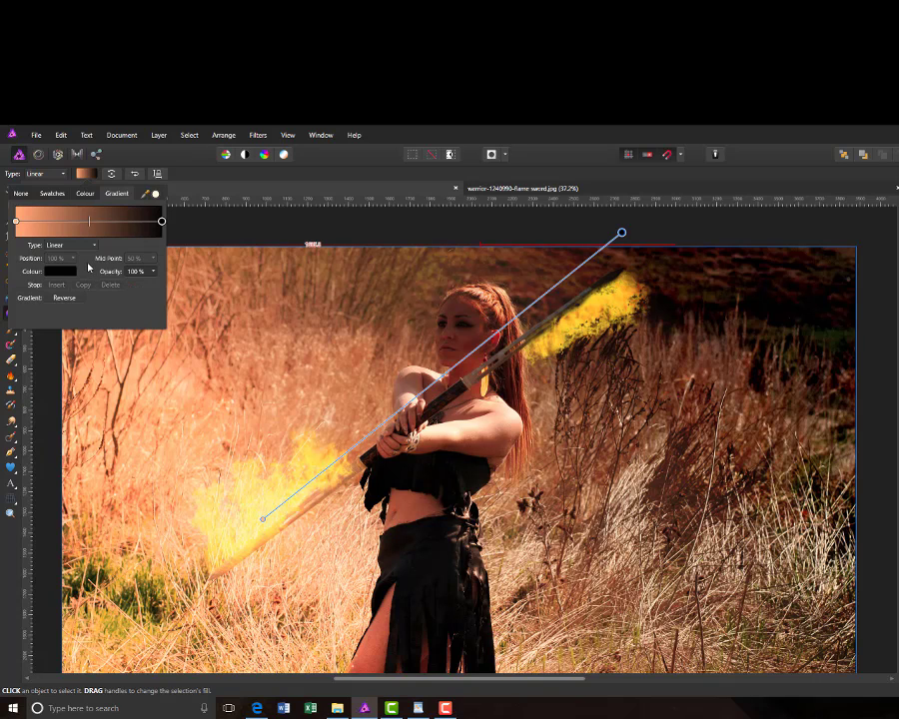
Finish editing the gradient stops and lower the Overlay gradient layer's opacity to 66%
click(443, 377)
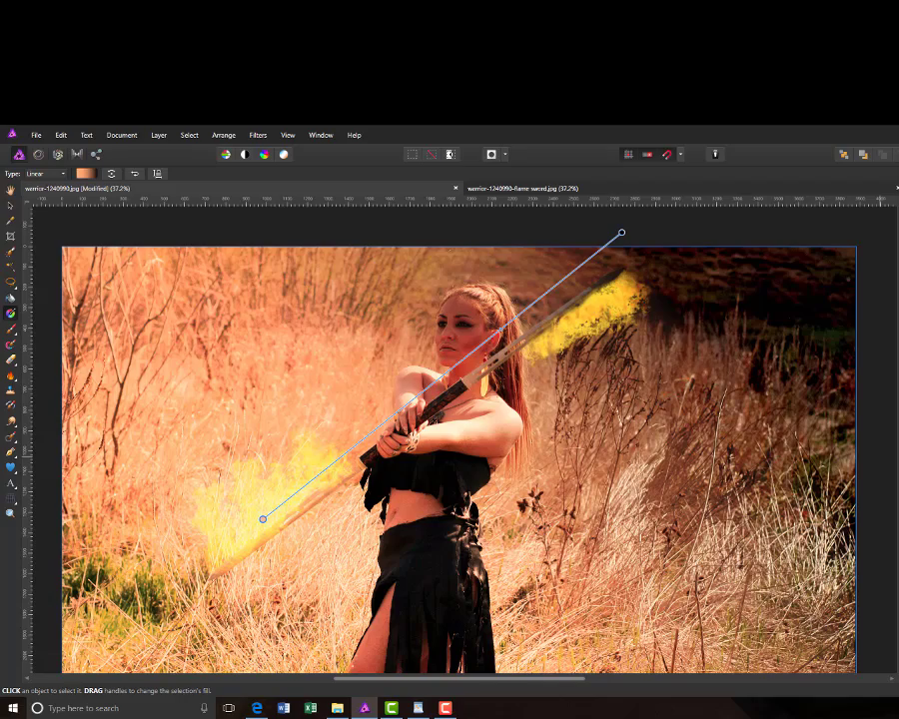
click(873, 332)
drag(828, 324, 807, 325)
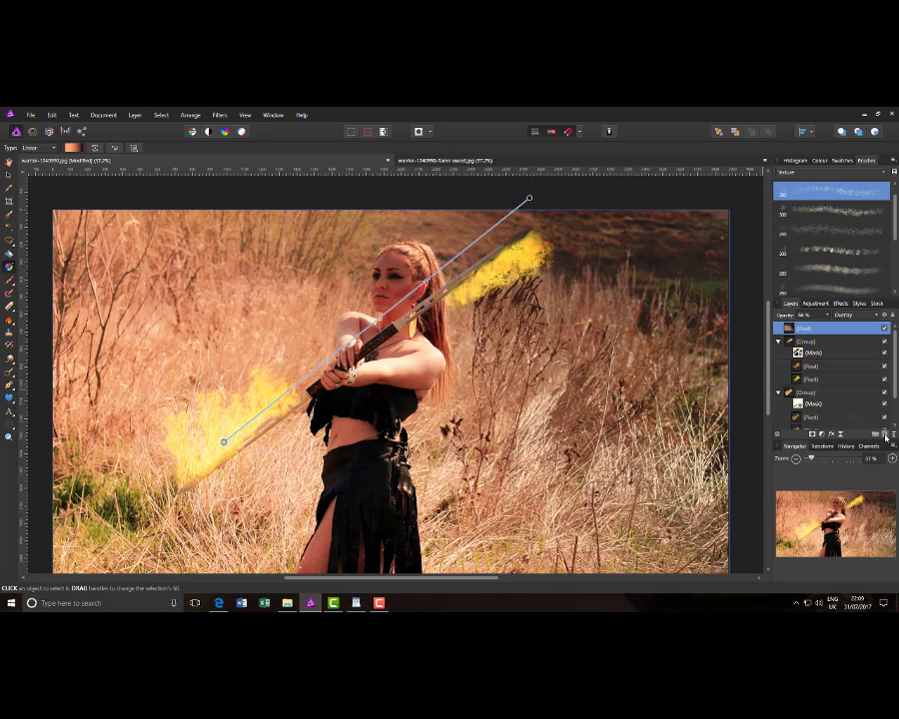
Add a new topmost pixel layer with a linear gradient from the upper flames towards the image's left edge, blended as Overlay
click(884, 436)
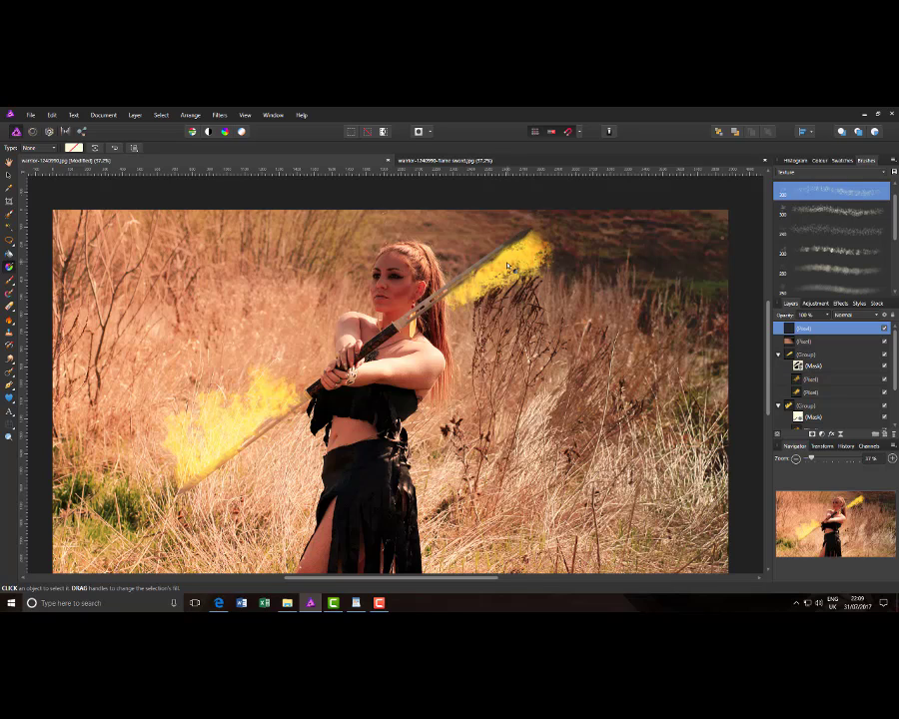
drag(506, 263, 137, 373)
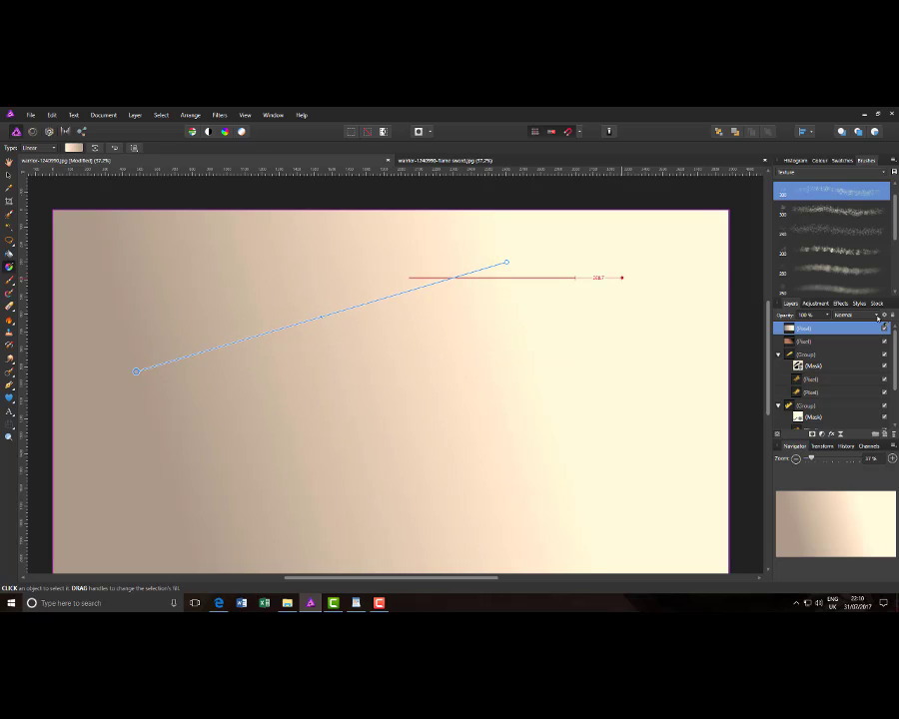
click(876, 315)
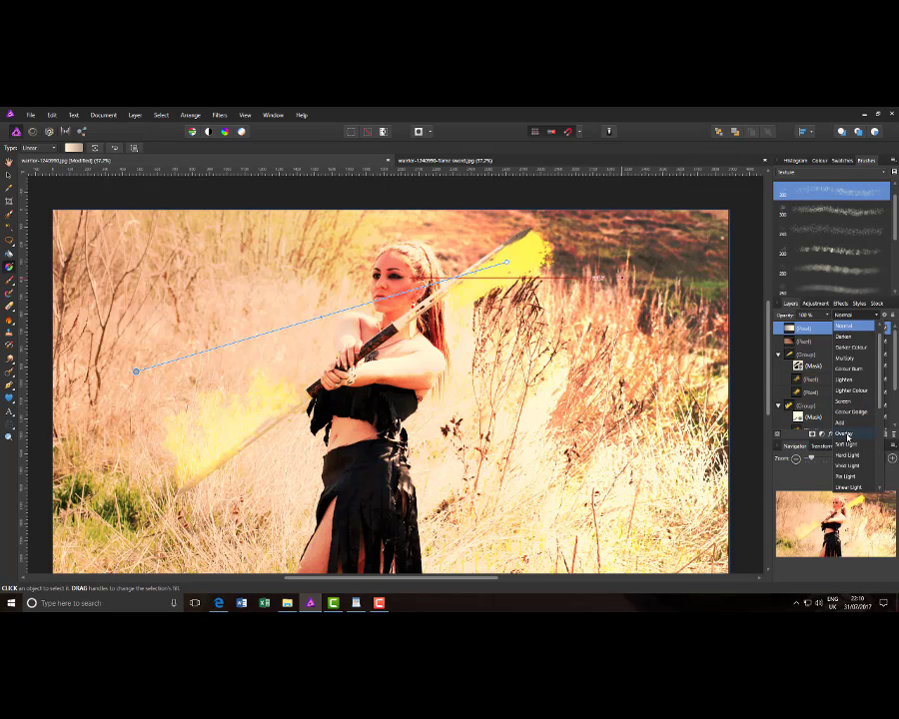
click(847, 436)
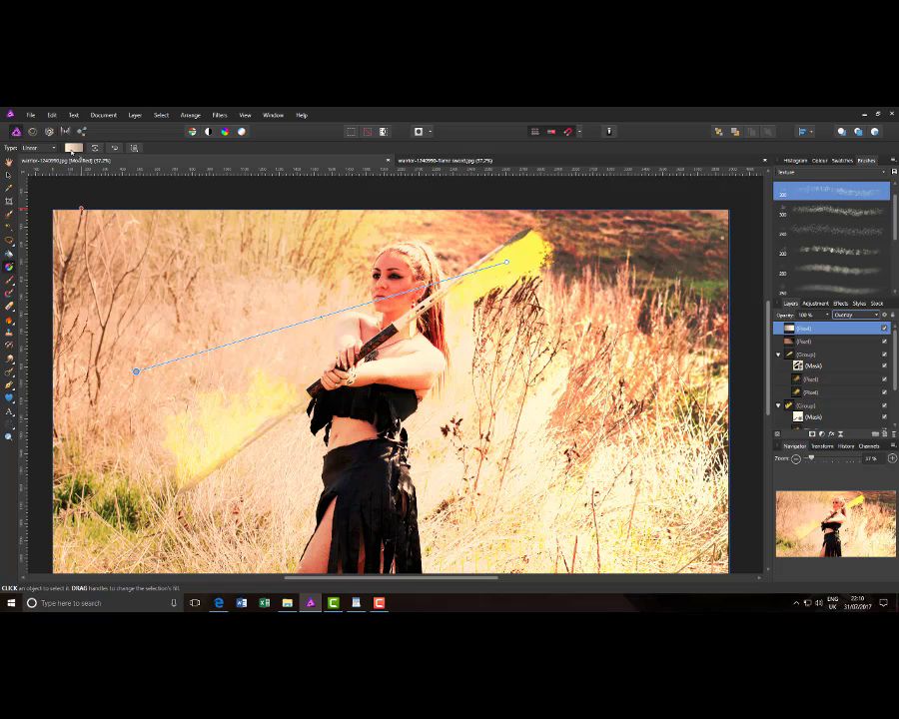
Set the second gradient's start stop, at the upper flames, to the orange hex colour FCB991
click(72, 149)
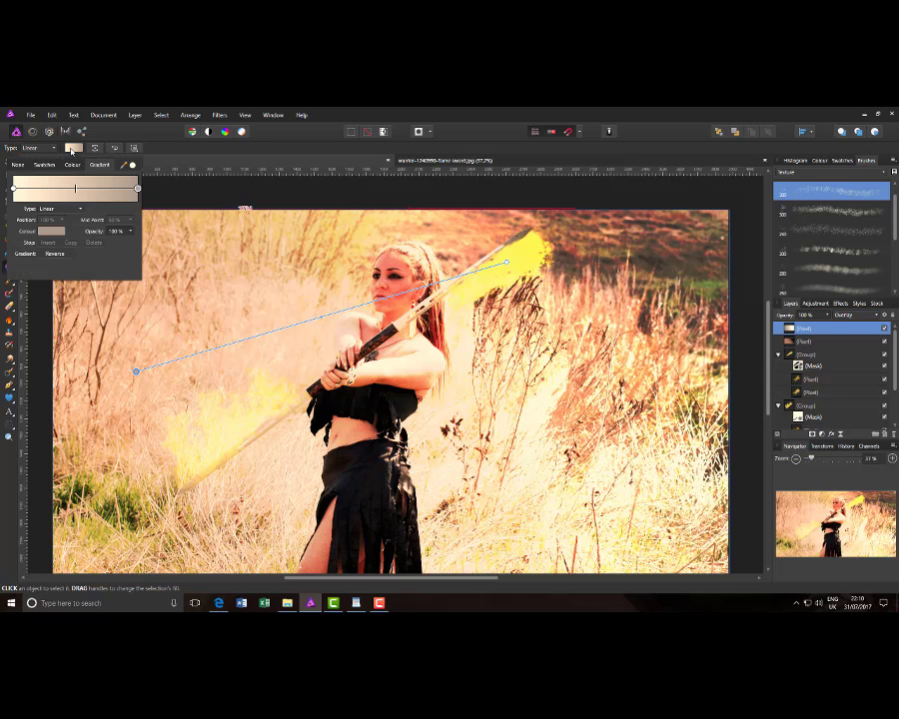
click(14, 189)
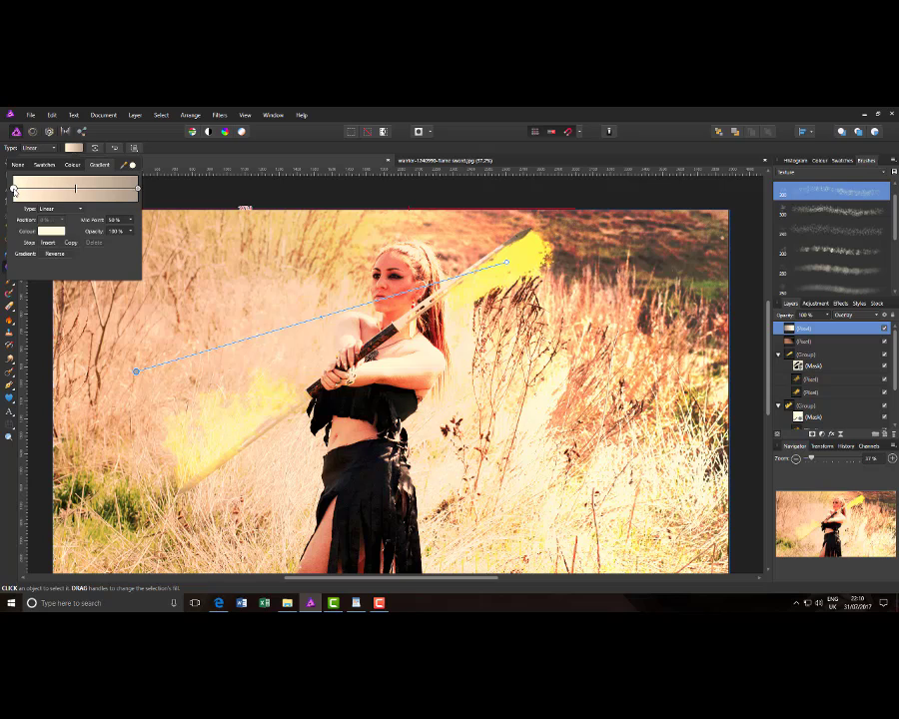
click(51, 233)
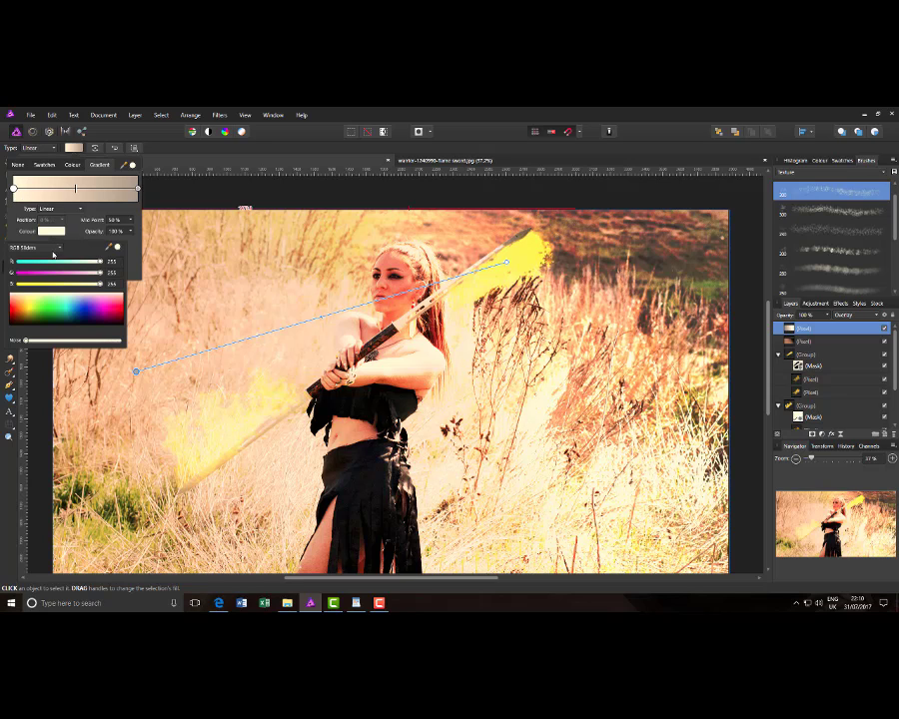
click(59, 247)
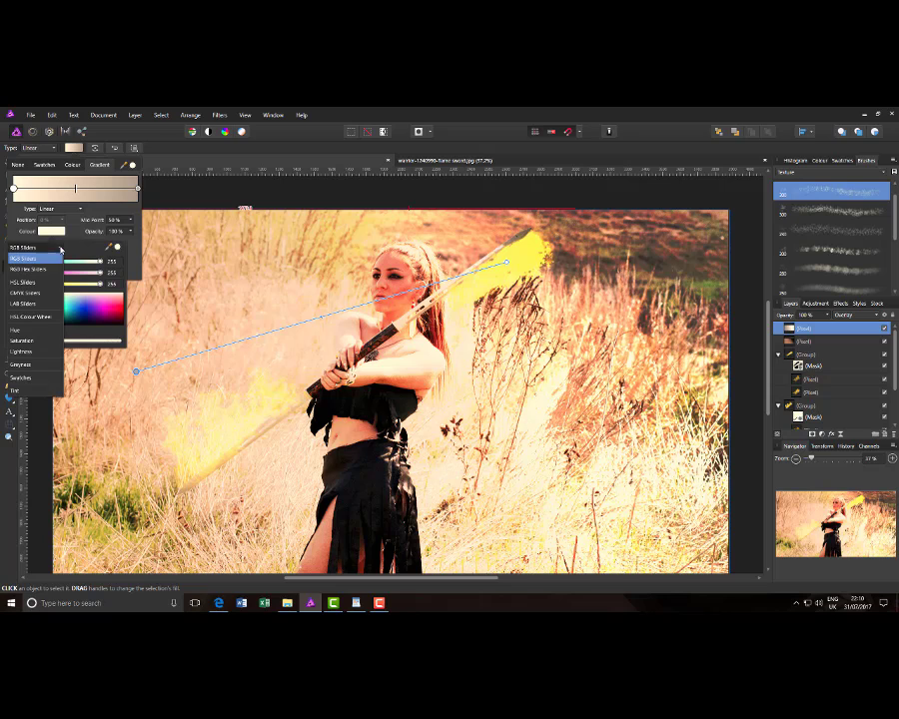
click(42, 269)
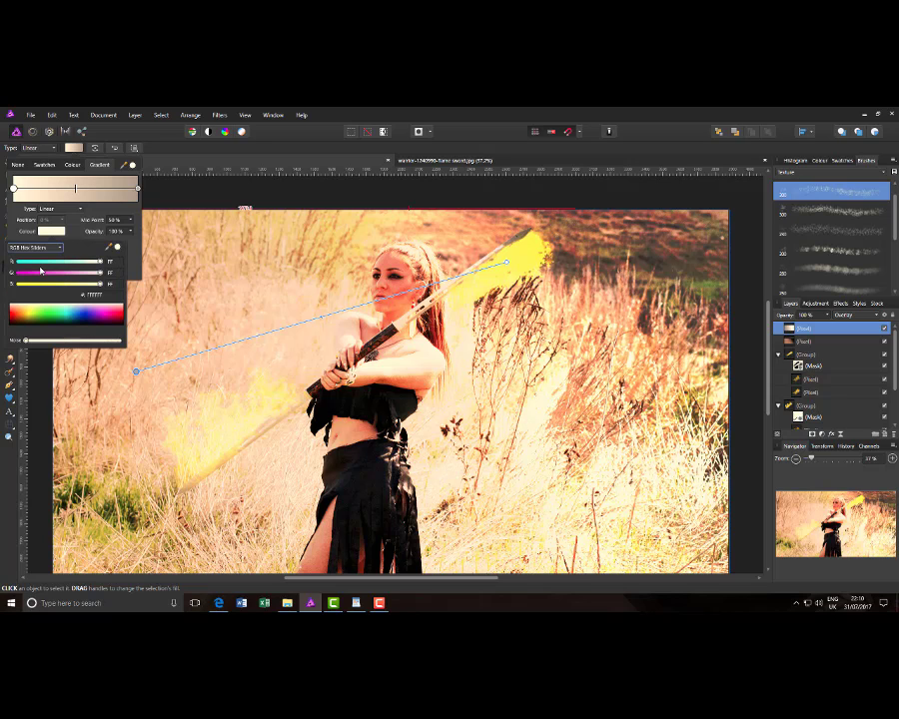
click(97, 295)
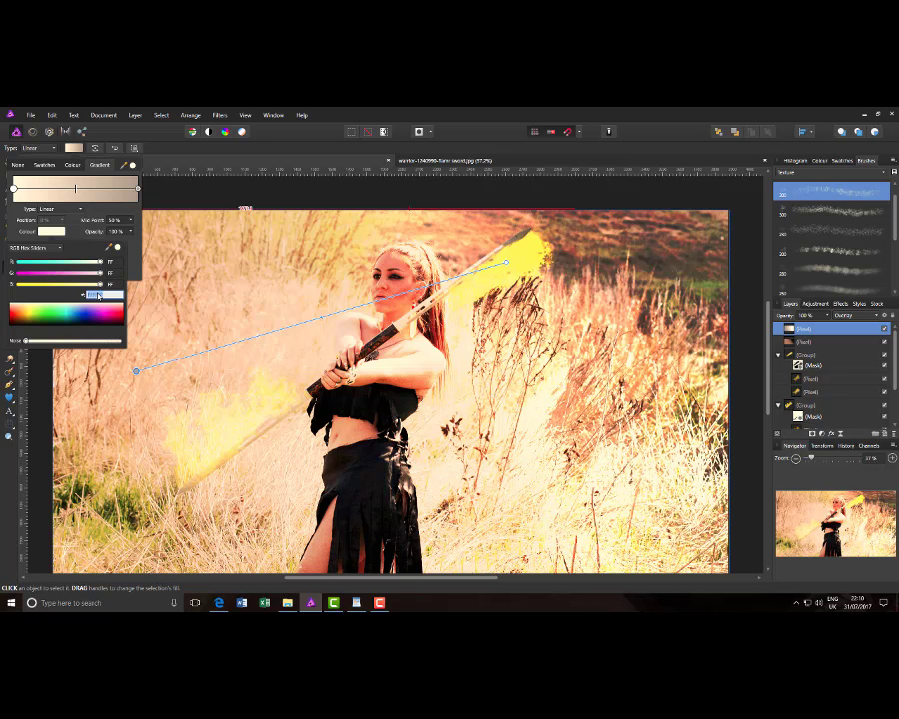
text(fc9881)
click(63, 272)
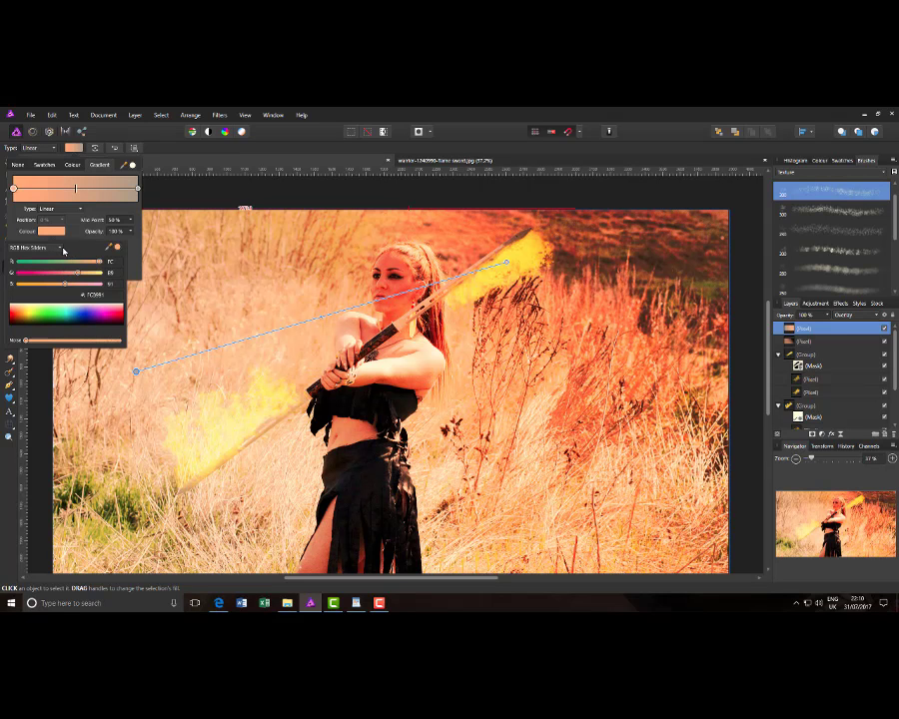
click(40, 247)
click(42, 260)
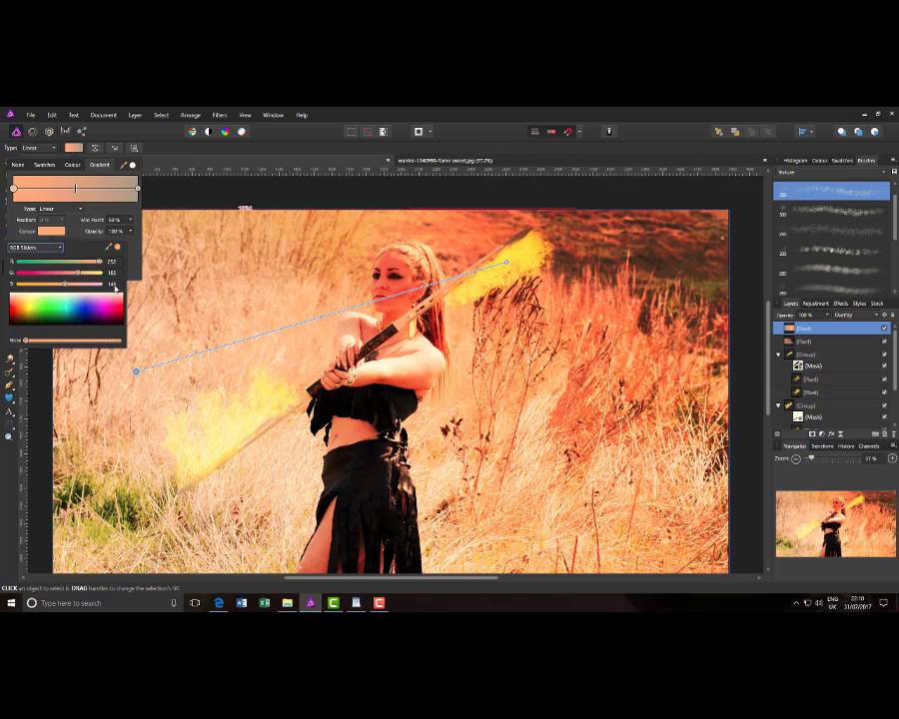
click(75, 231)
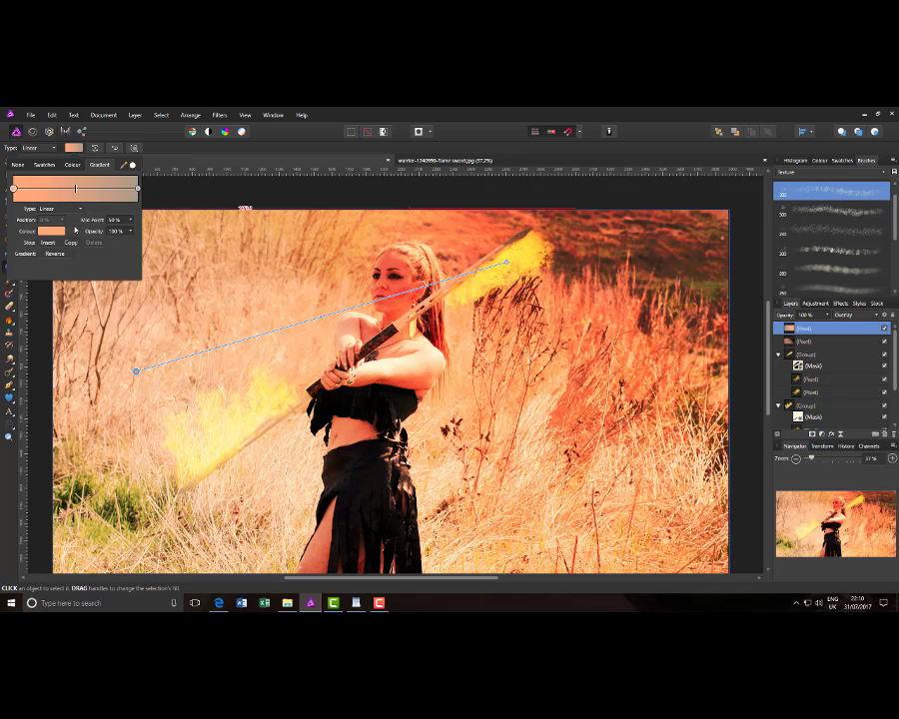
Set the second gradient's end stop, near the image's left edge, to black with RGB 0, 0, 0
click(138, 189)
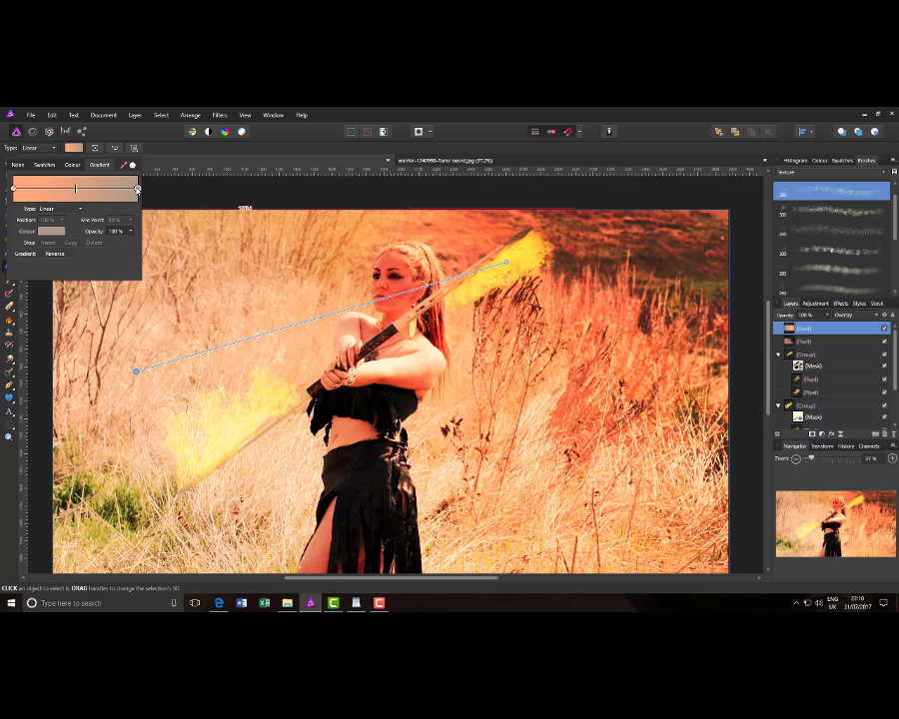
click(58, 234)
click(34, 325)
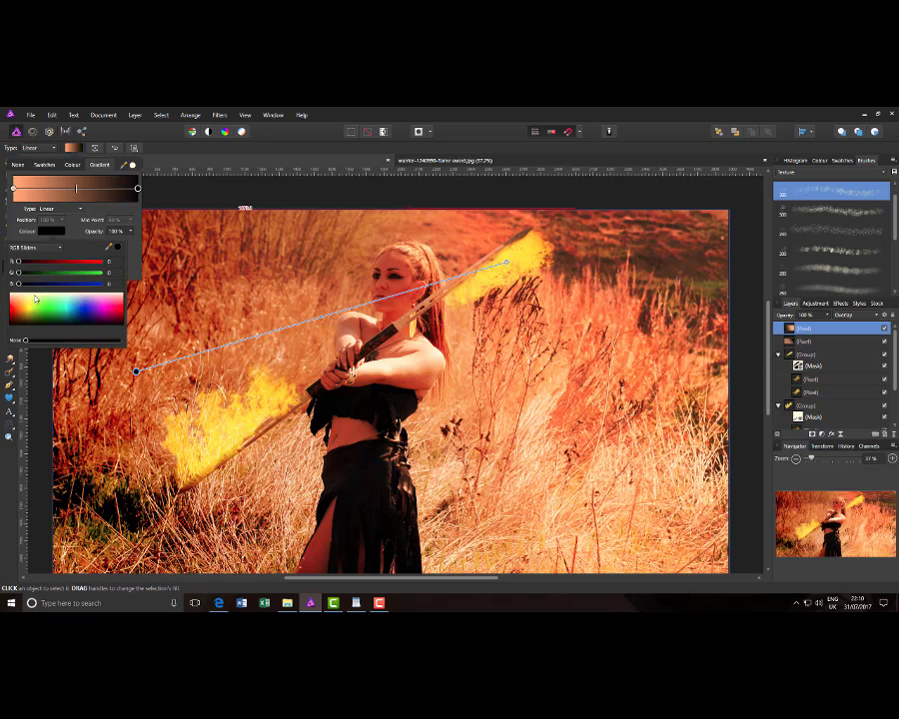
click(72, 233)
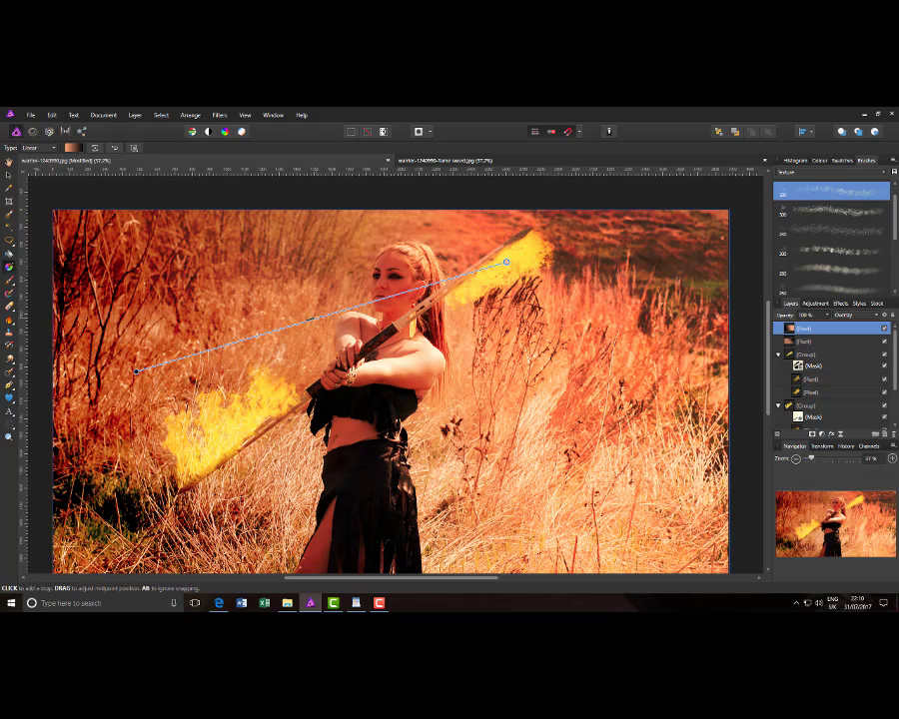
Adjust the second gradient's midpoint, raise its black end to about the height of the warrior's face, and deselect the layer
drag(322, 318, 159, 366)
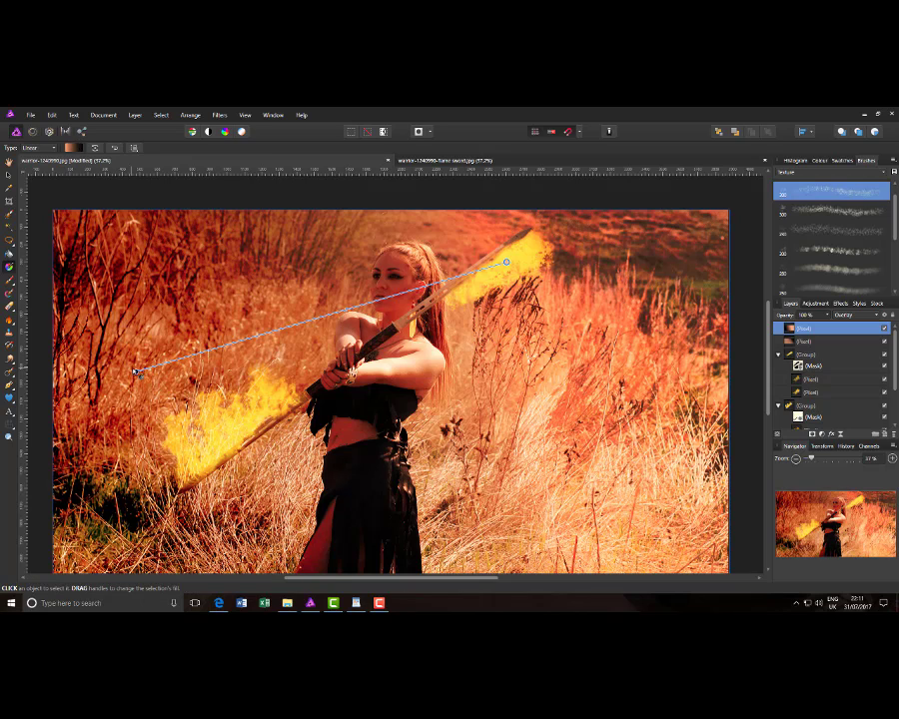
drag(136, 371, 126, 298)
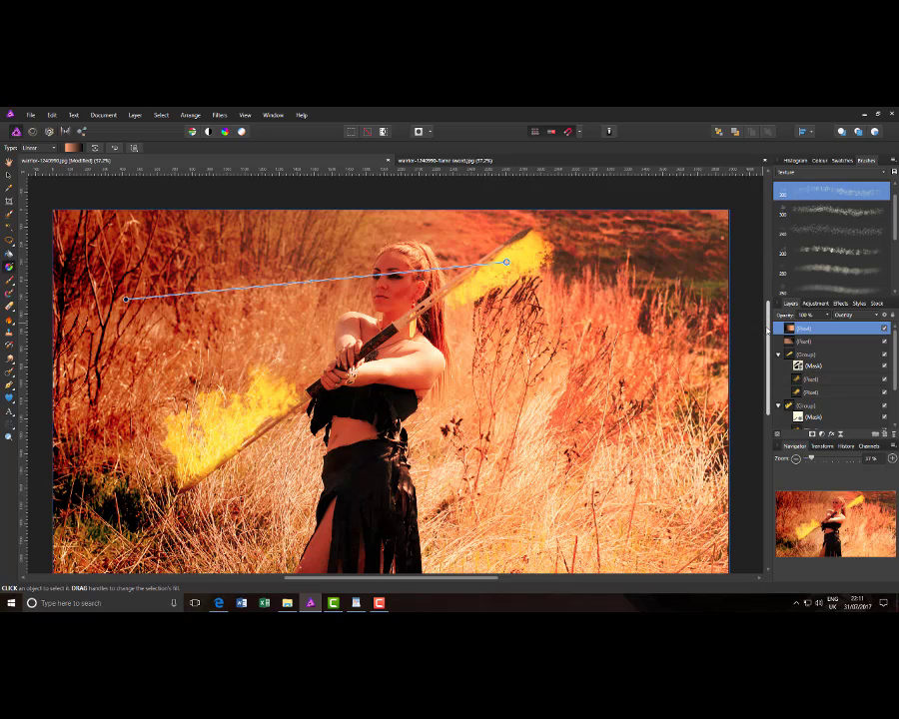
key(ctrl+d)
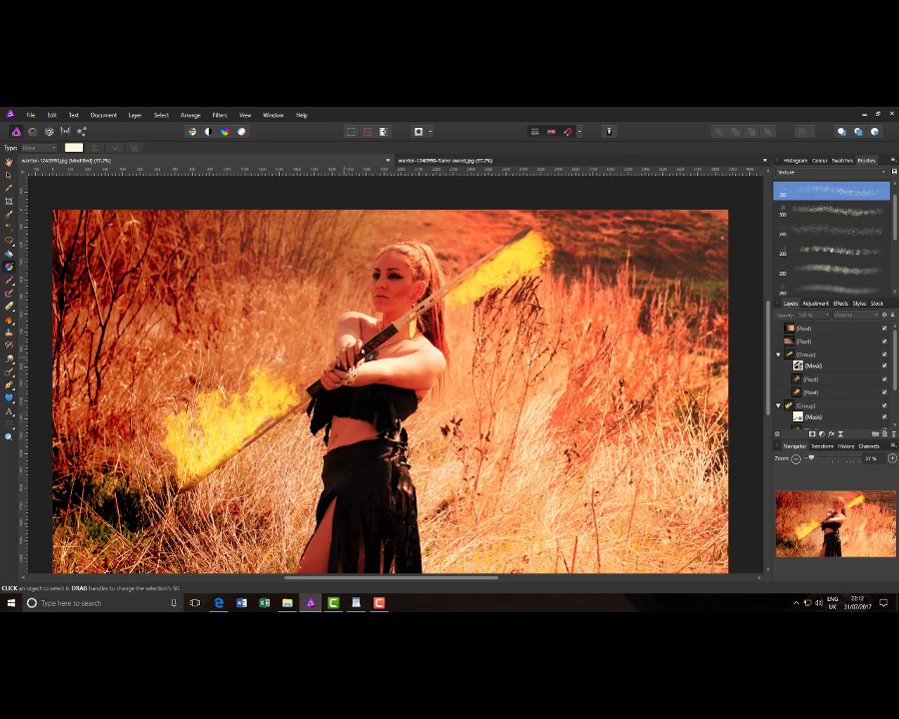
Add a new pixel layer at the top of the layer stack for painting highlights in the warrior's eyes
scroll(367, 350, up, 4)
scroll(367, 350, up, 1)
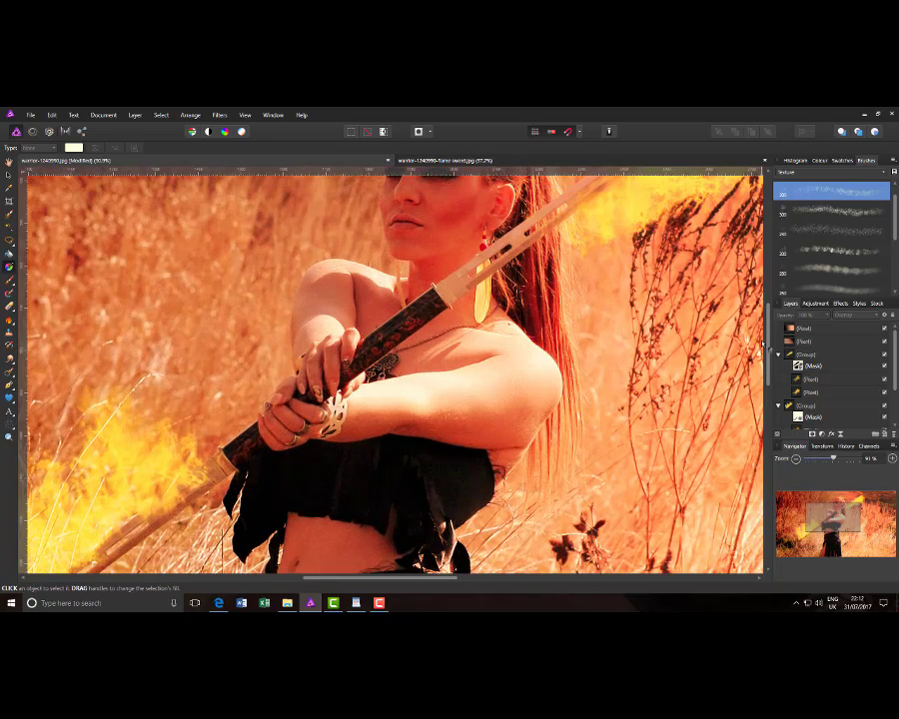
drag(768, 330, 767, 311)
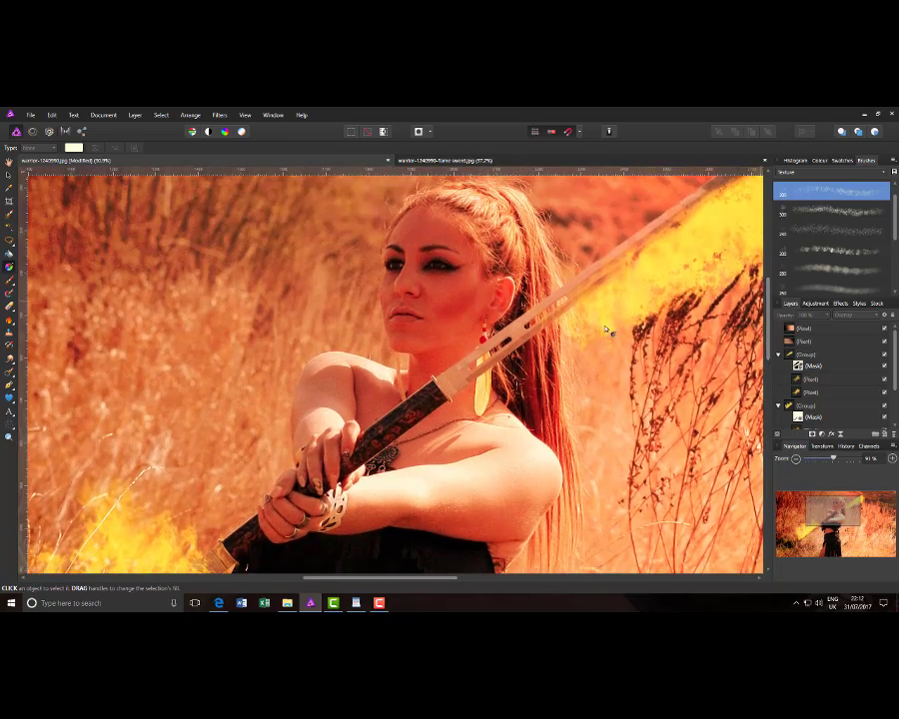
scroll(521, 333, up, 5)
drag(851, 518, 809, 489)
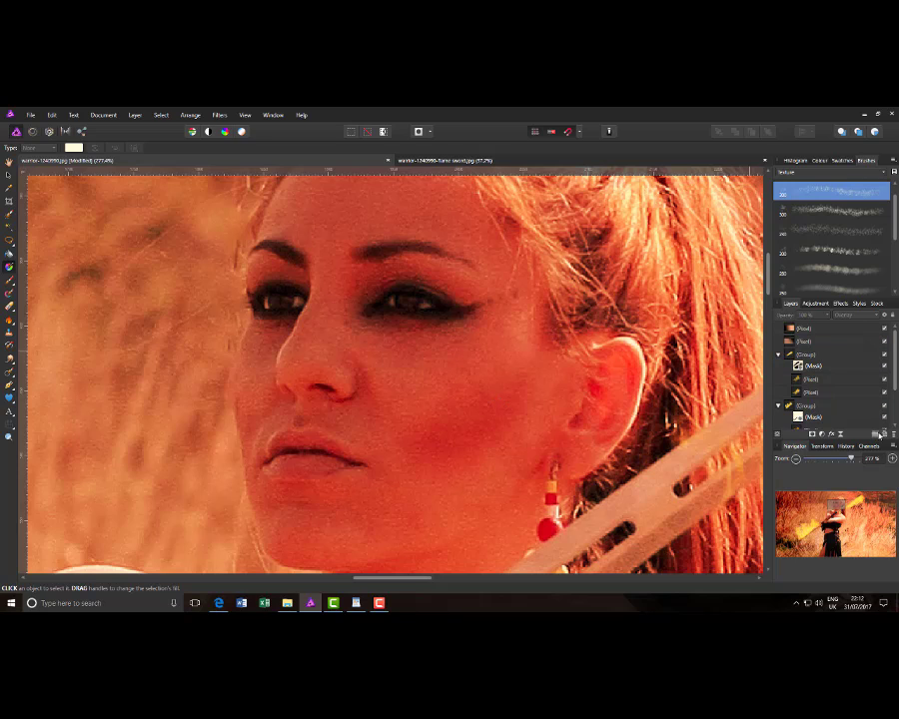
click(884, 435)
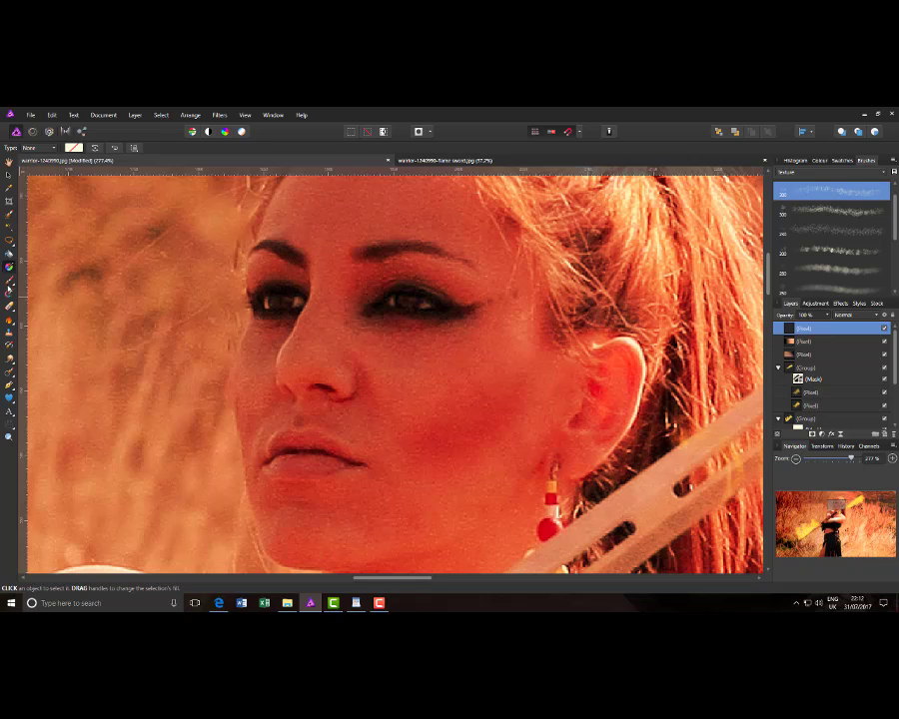
Choose the Paint Brush with the soft 32 px Basic brush at 25% hardness and undo a test dab
click(9, 289)
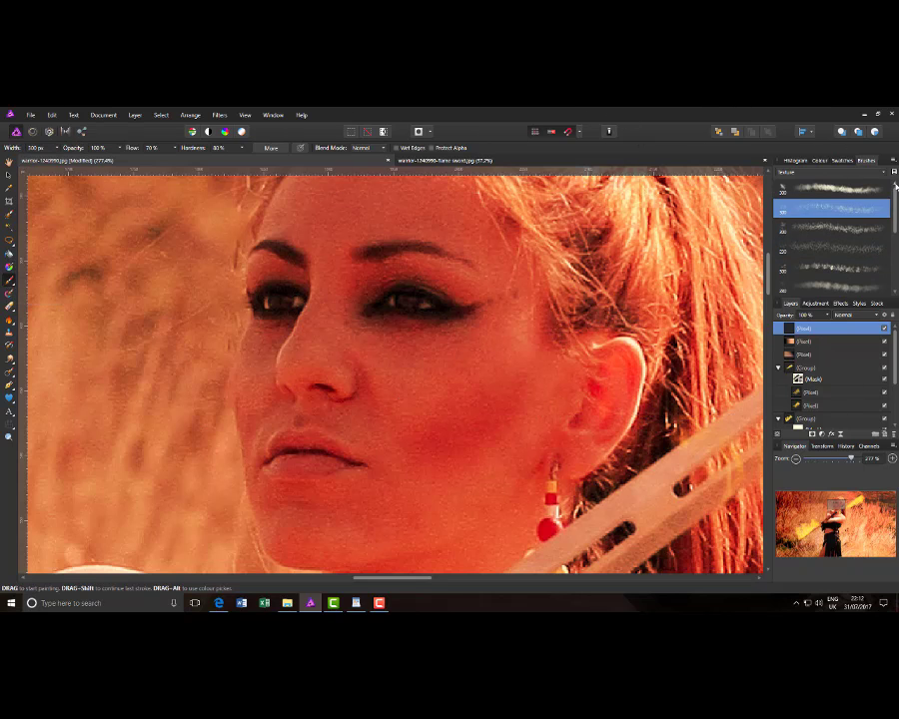
click(883, 176)
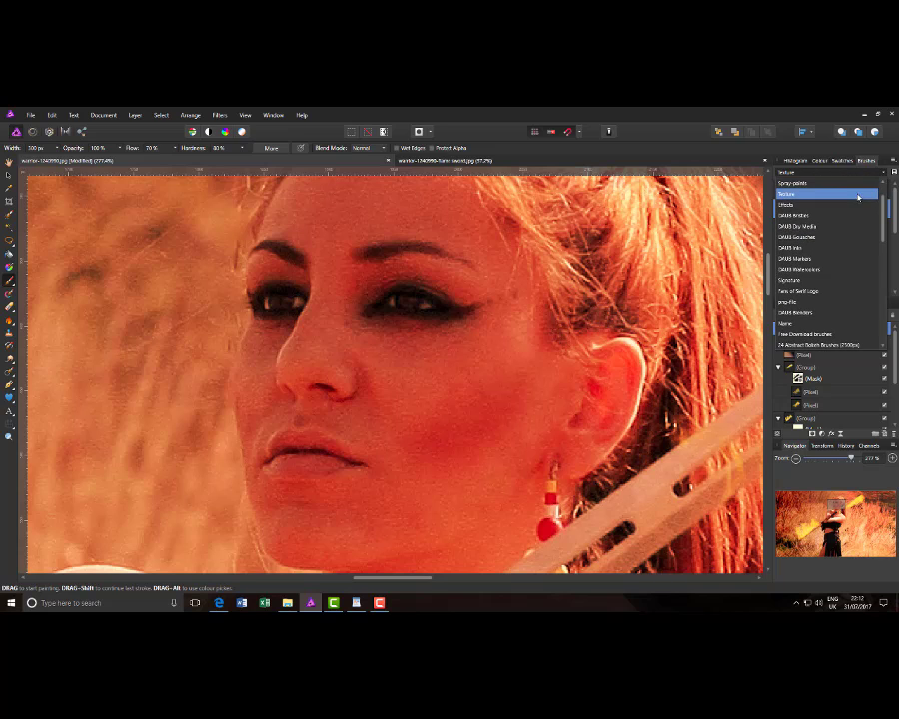
scroll(827, 188, up, 2)
click(827, 183)
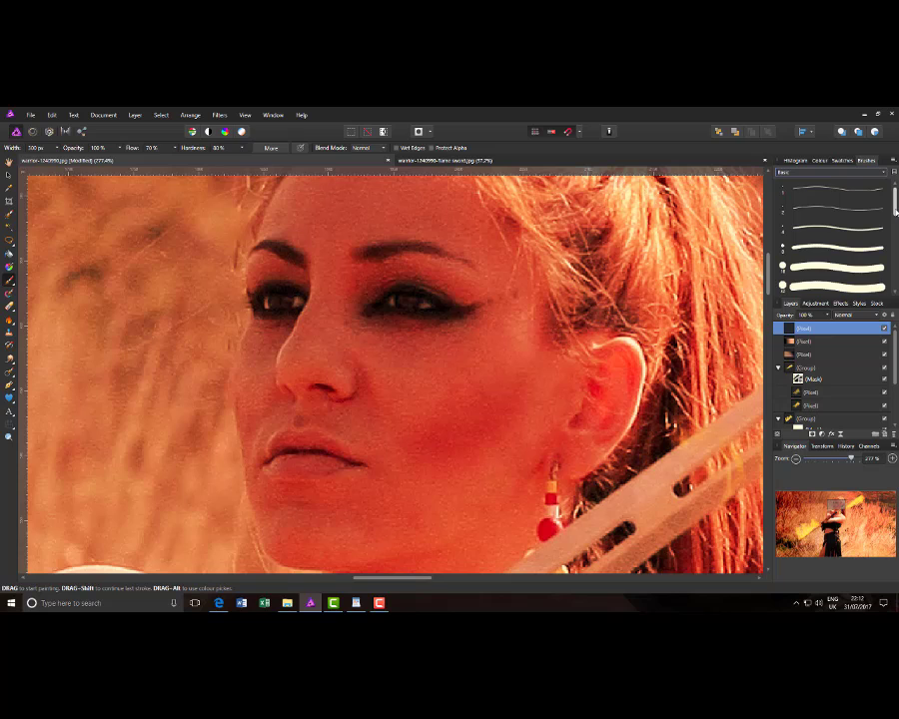
drag(895, 212, 895, 252)
click(864, 240)
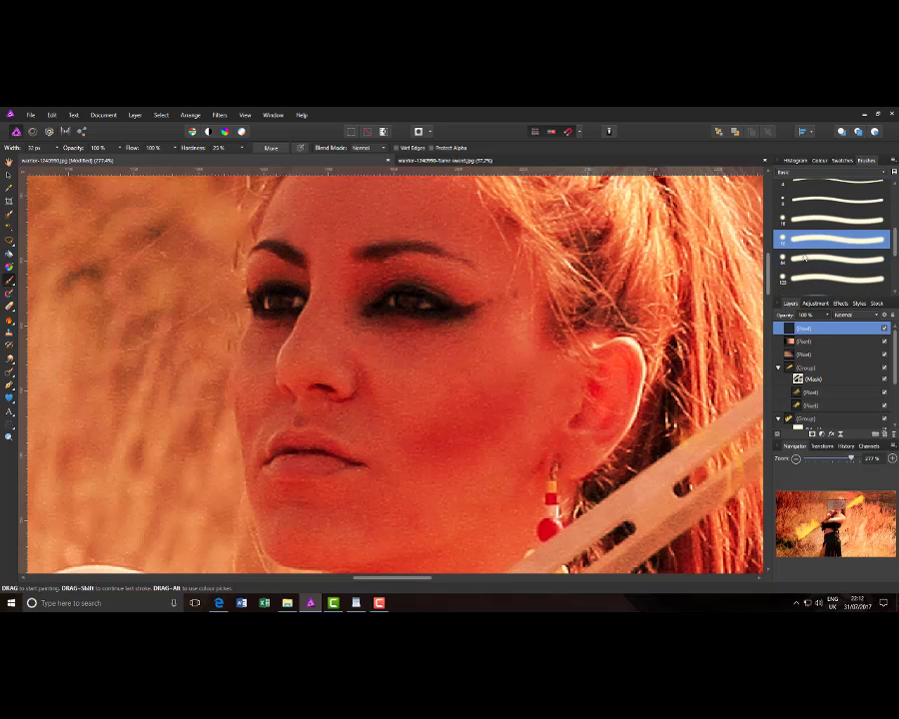
click(430, 325)
key(ctrl+z)
Set the brush colour to the orange hex value FCB991 and return the colour sliders to RGB mode
click(819, 160)
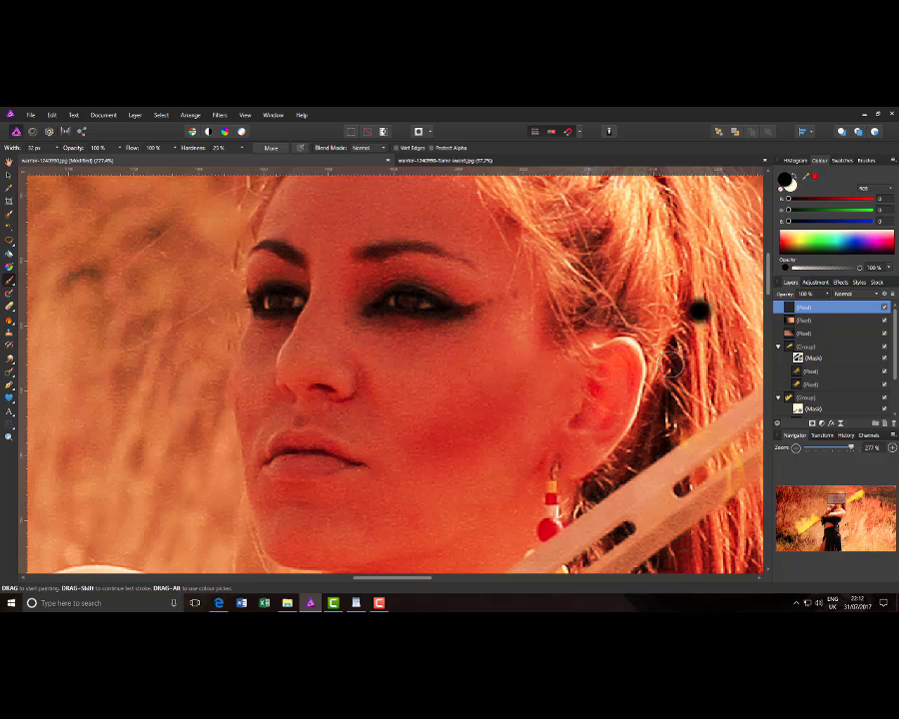
click(889, 190)
click(867, 207)
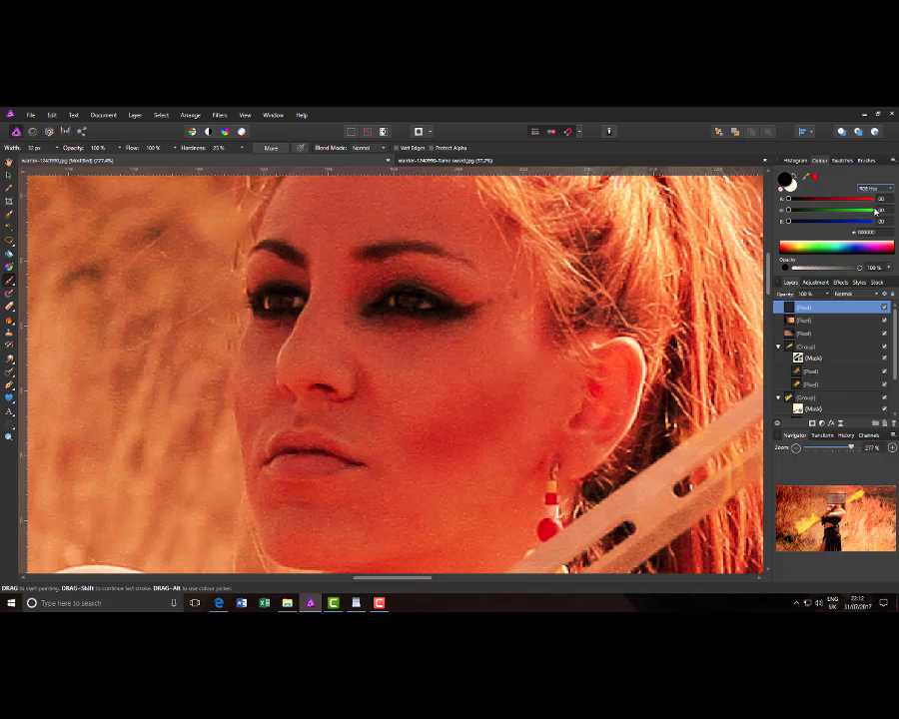
click(874, 234)
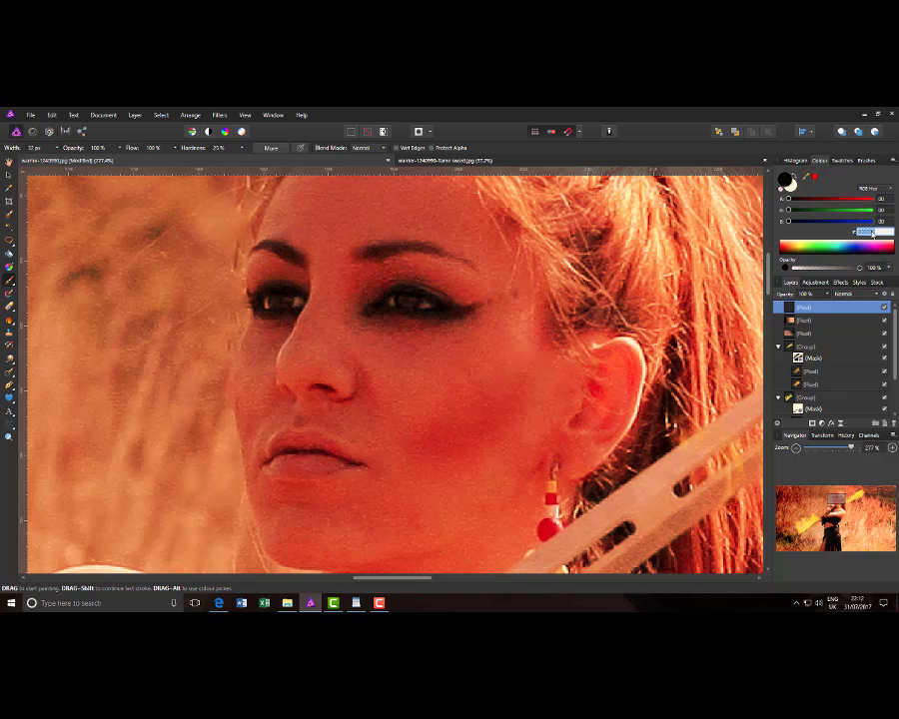
text(ecb991)
key(Return)
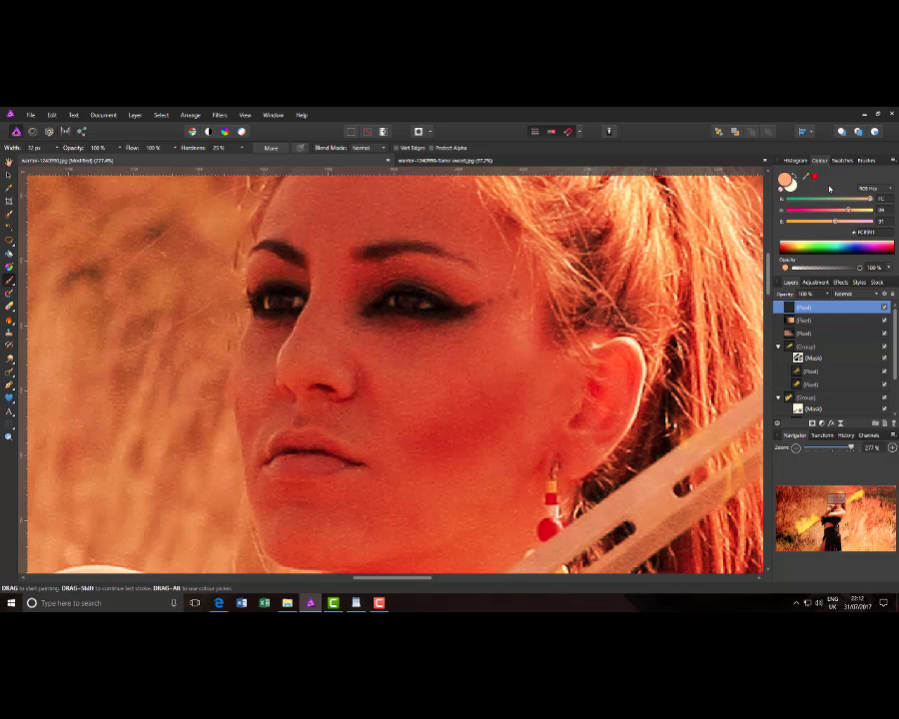
click(871, 188)
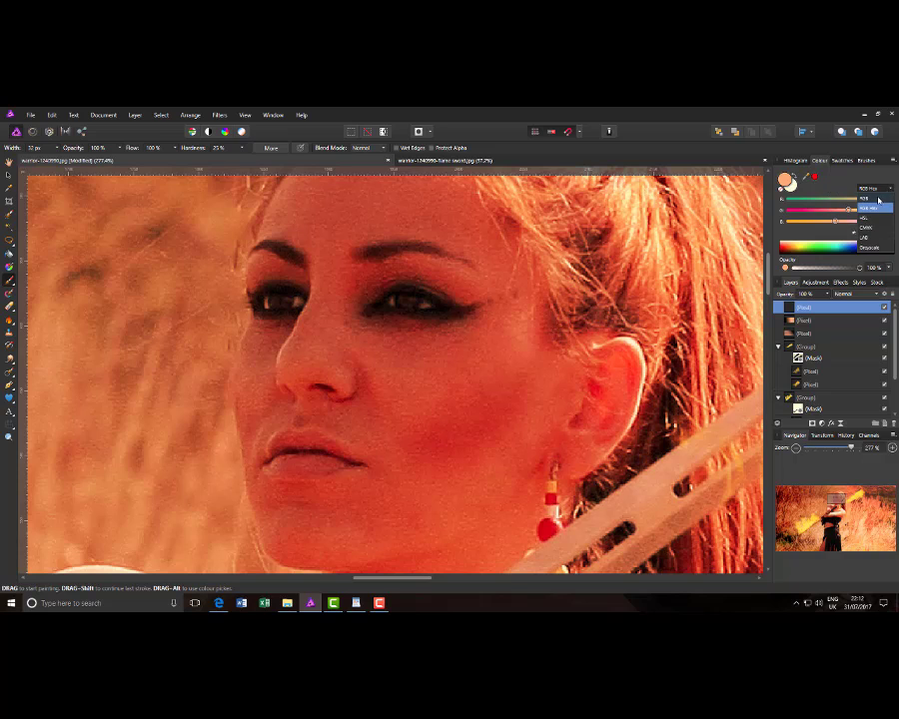
click(874, 199)
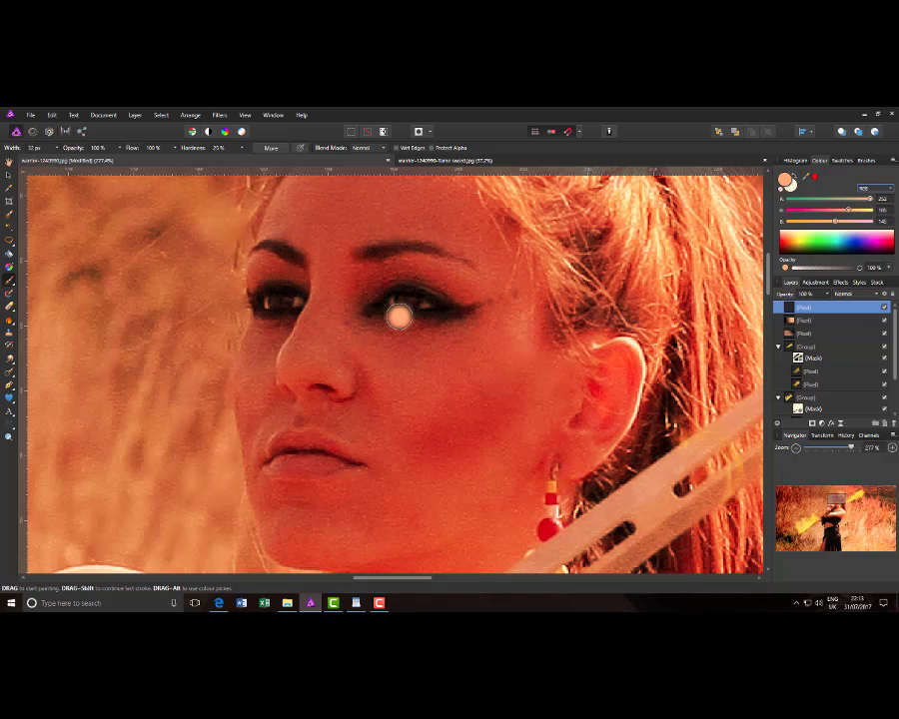
Reduce the brush width to 3.3 px and paint an orange crescent highlight in the iris of the eye nearer the ear
key(bracketleft)
key(bracketleft)
key(bracketleft)
key(bracketleft)
key(bracketleft)
key(bracketleft)
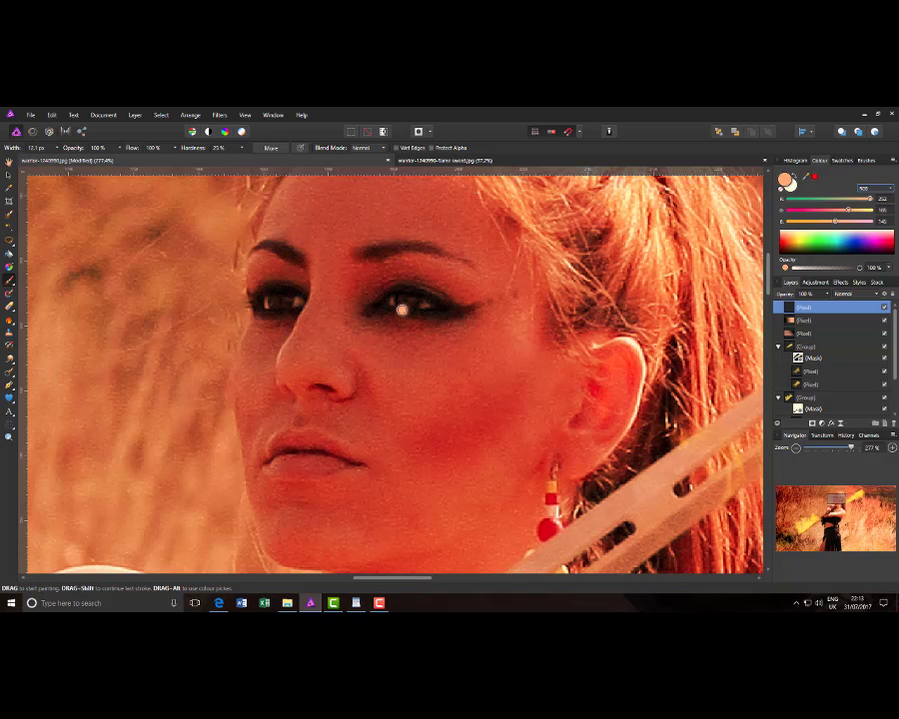
scroll(402, 310, up, 3)
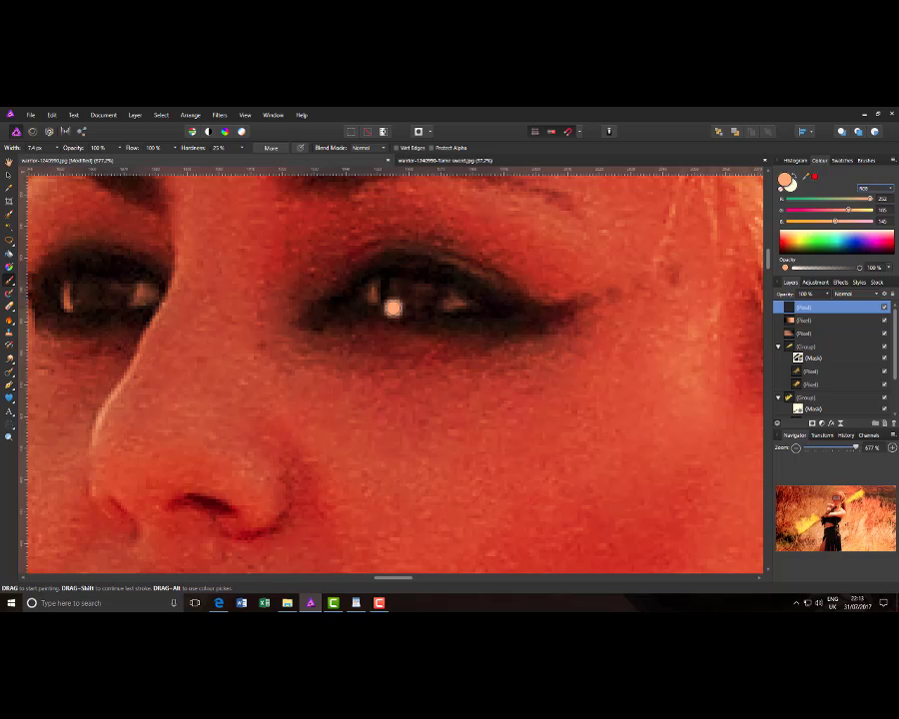
key(bracketleft)
click(393, 306)
click(390, 297)
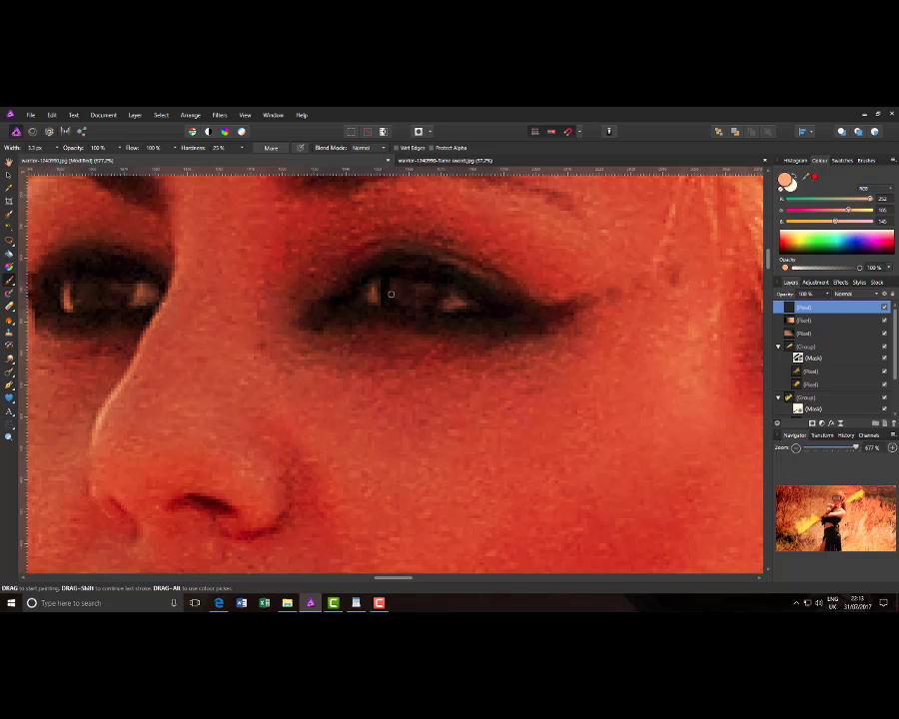
mouse_move(391, 292)
mouse_down()
mouse_move(410, 309)
mouse_move(426, 296)
mouse_move(405, 306)
mouse_move(390, 296)
mouse_up()
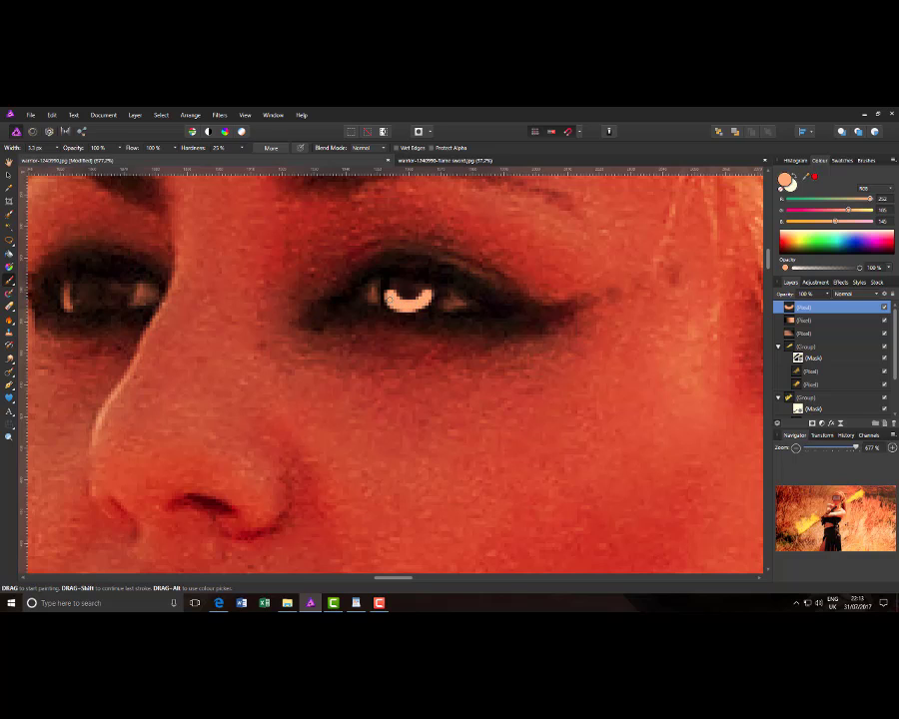
Paint and refine a matching orange crescent in the other eye's iris, with a small highlight dot above the crescent in each eye
mouse_move(78, 292)
mouse_down()
mouse_move(90, 304)
mouse_move(112, 300)
mouse_move(81, 290)
mouse_move(121, 297)
mouse_up()
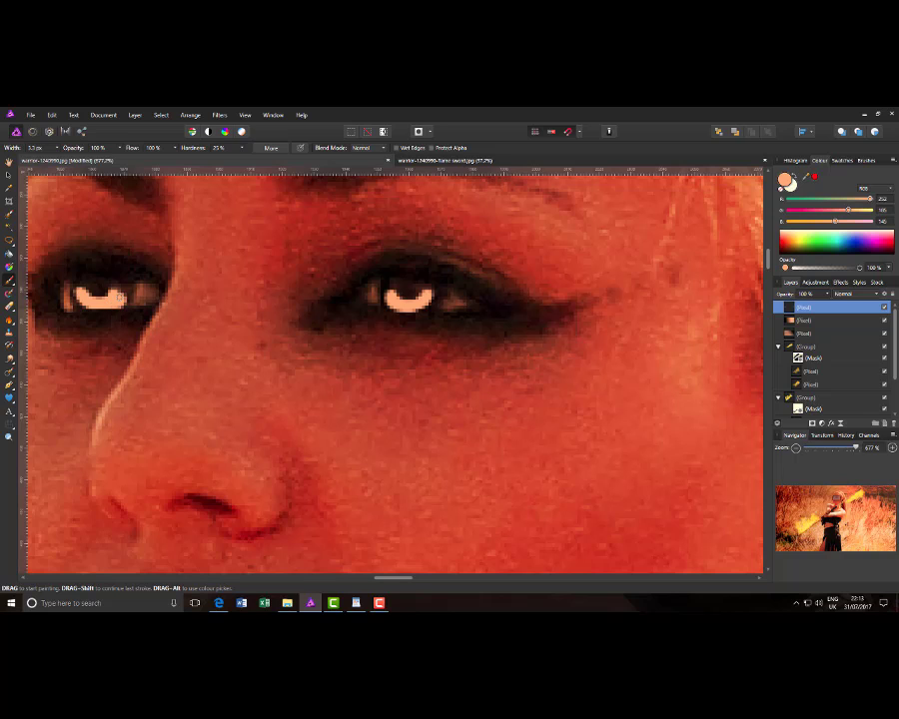
key(ctrl+z)
key(ctrl+z)
key(ctrl+z)
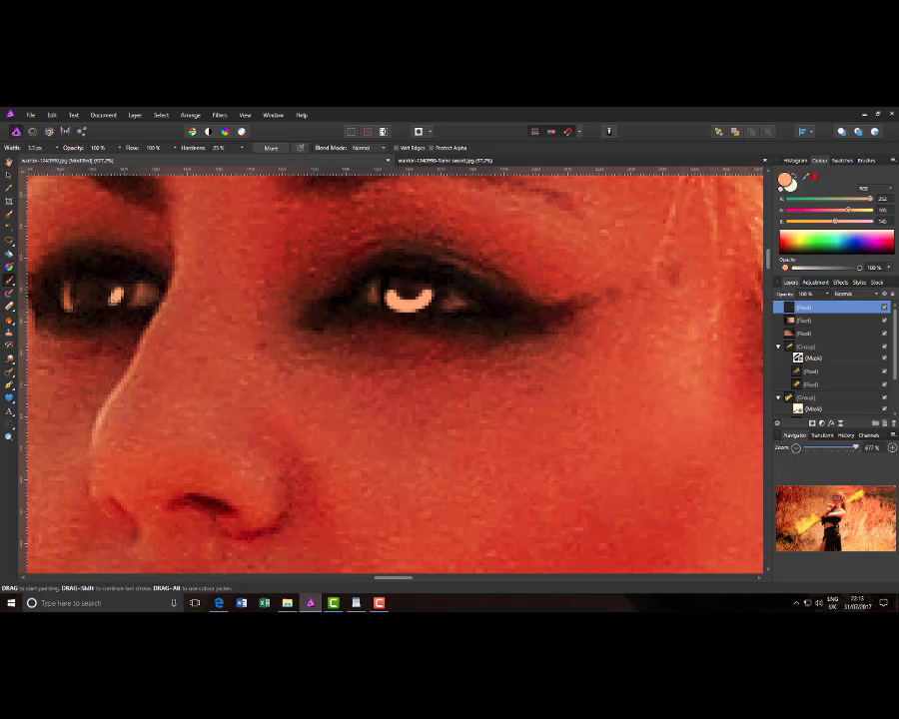
key(ctrl+shift+z)
key(ctrl+shift+z)
key(ctrl+shift+z)
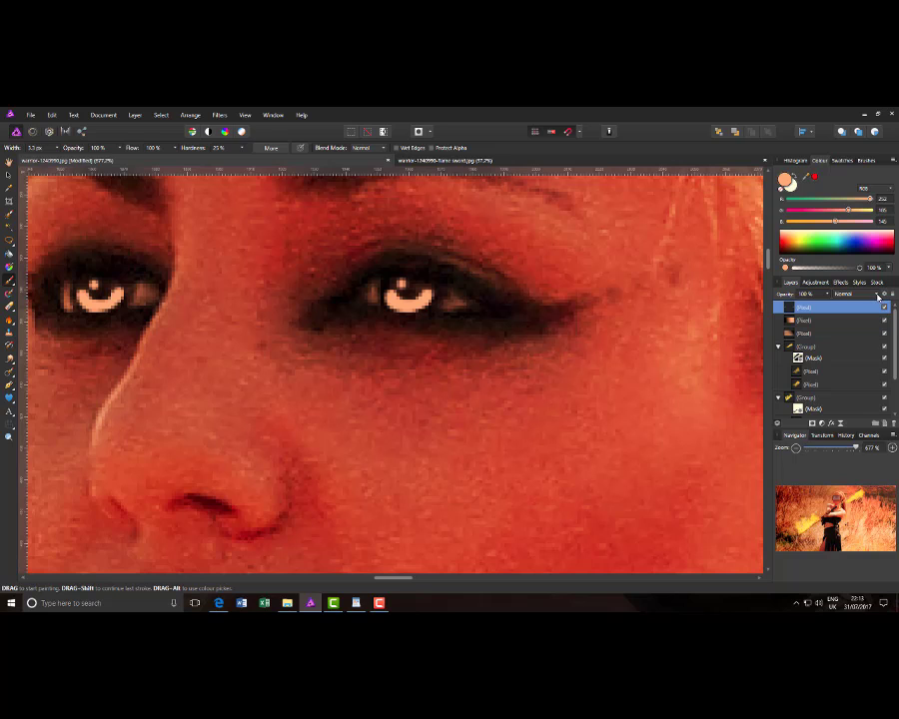
Set the eye highlight layer's blend mode to Soft Light
click(876, 296)
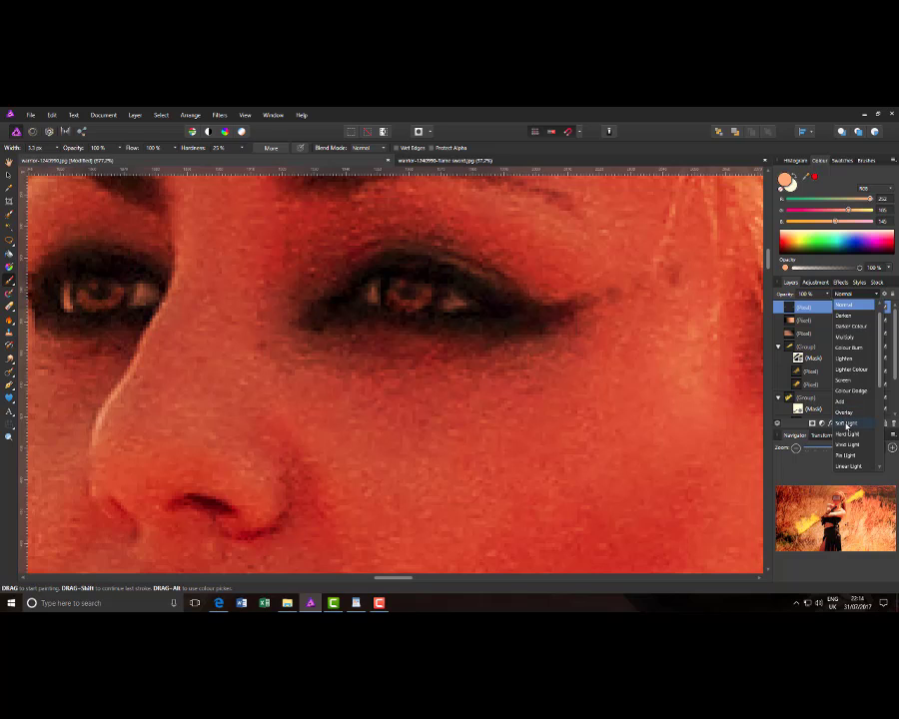
click(846, 425)
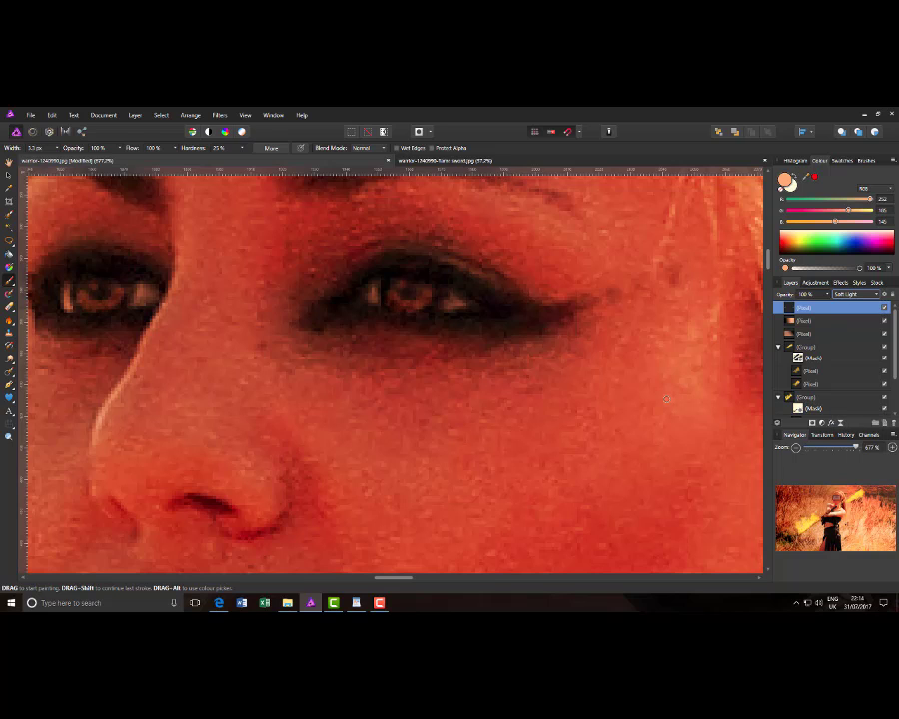
scroll(649, 397, down, 2)
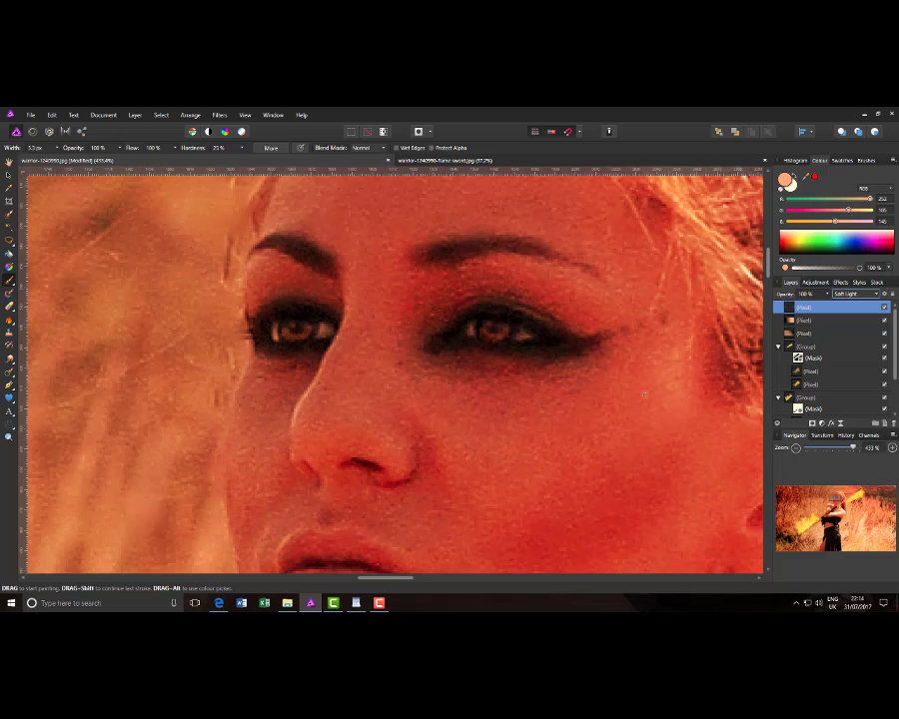
scroll(644, 395, down, 2)
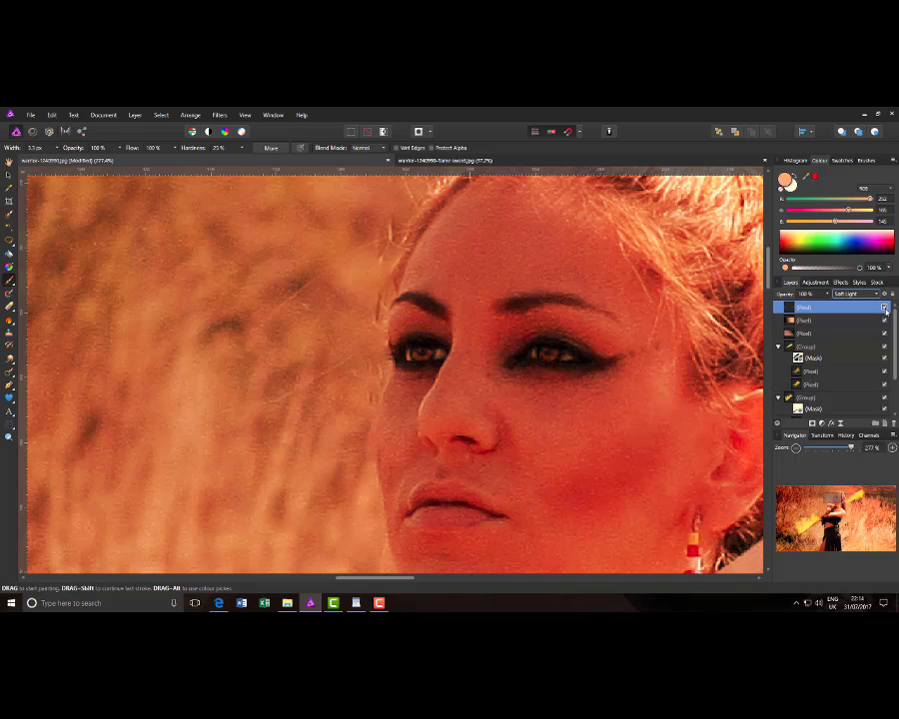
Compare the warrior's eyes with the highlight layer hidden and shown, and check the effect on the whole image
click(884, 308)
click(884, 309)
click(884, 308)
click(884, 309)
scroll(672, 395, down, 5)
scroll(523, 530, down, 4)
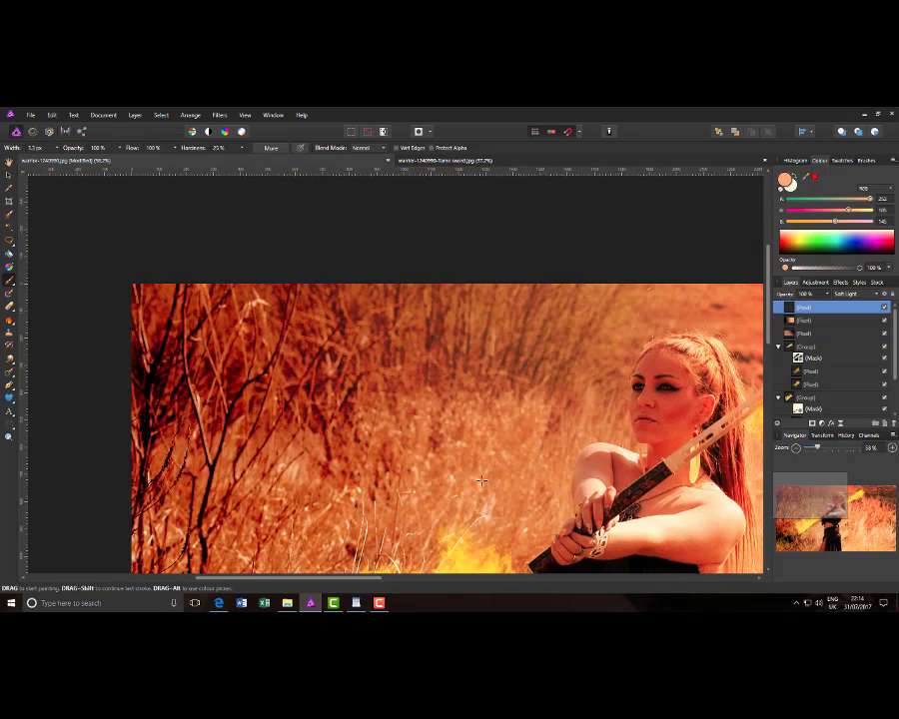
key(ctrl+0)
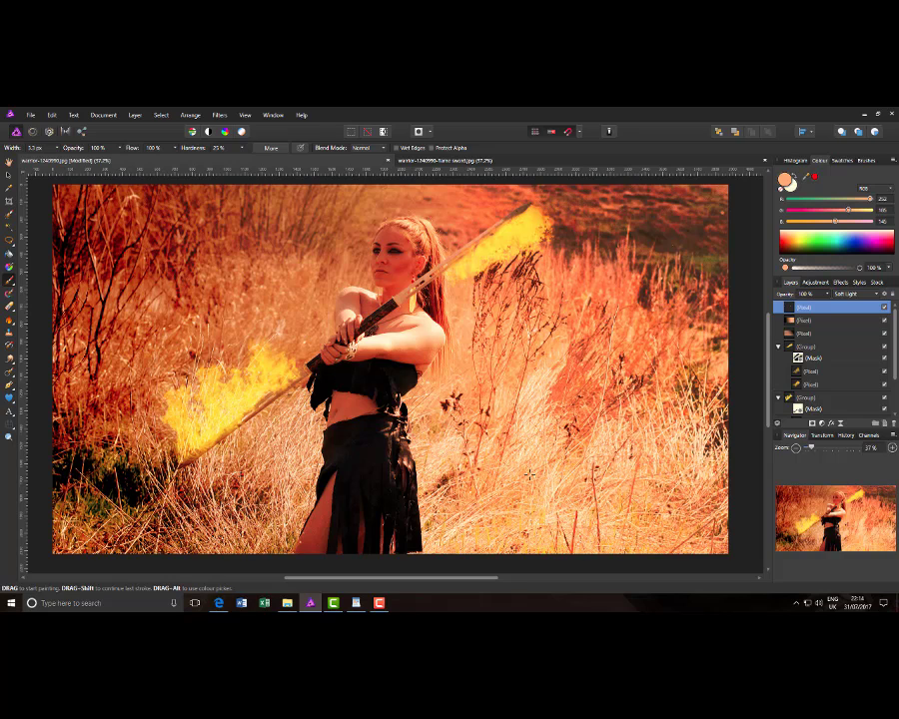
Add a new topmost pixel layer and flood fill it with black
click(885, 425)
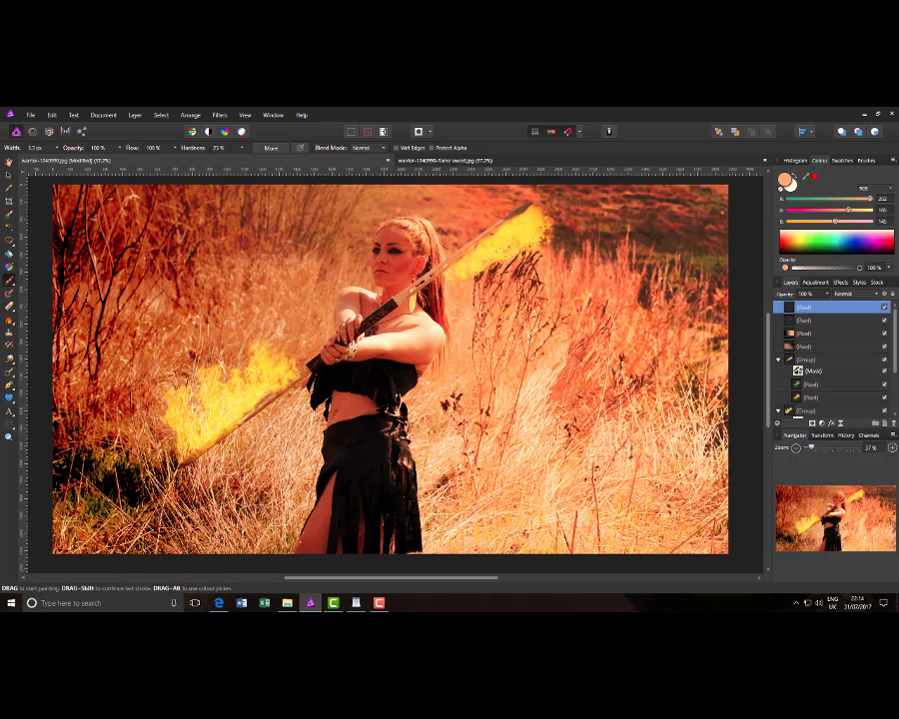
click(791, 183)
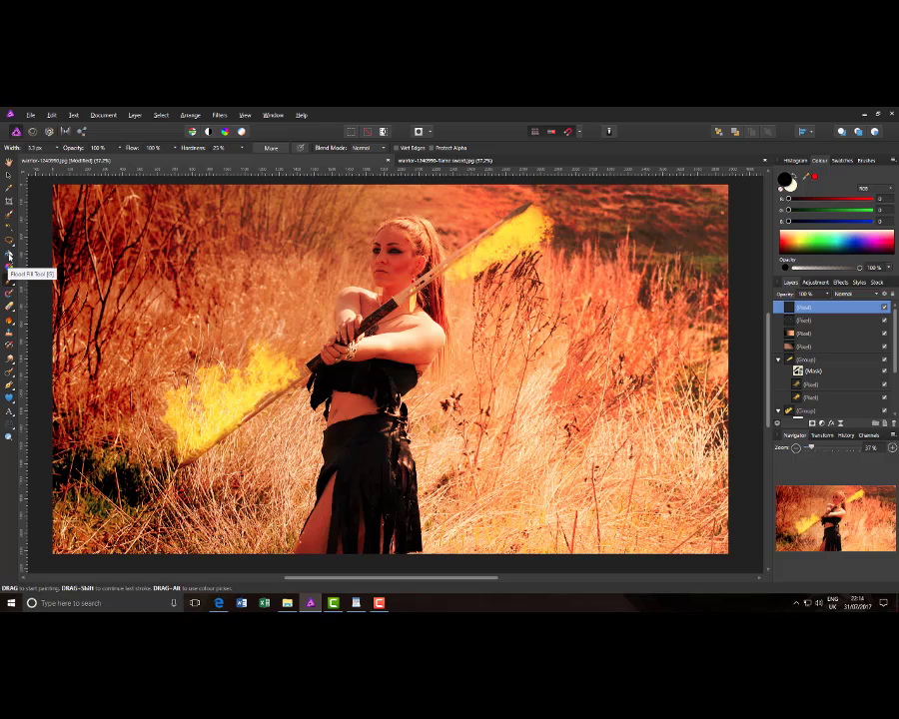
click(9, 255)
click(787, 183)
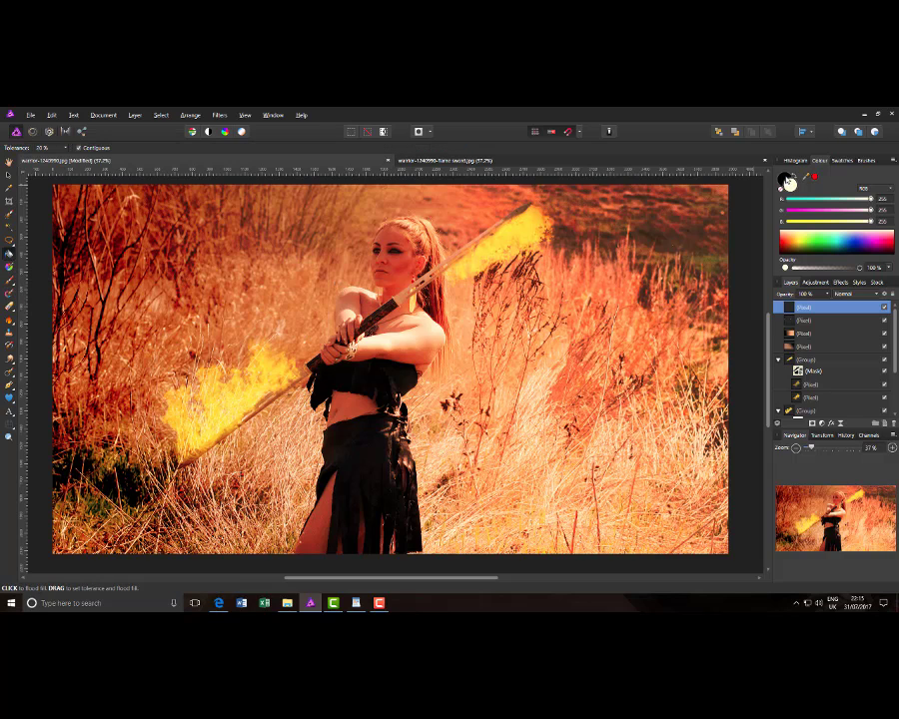
click(788, 182)
click(445, 302)
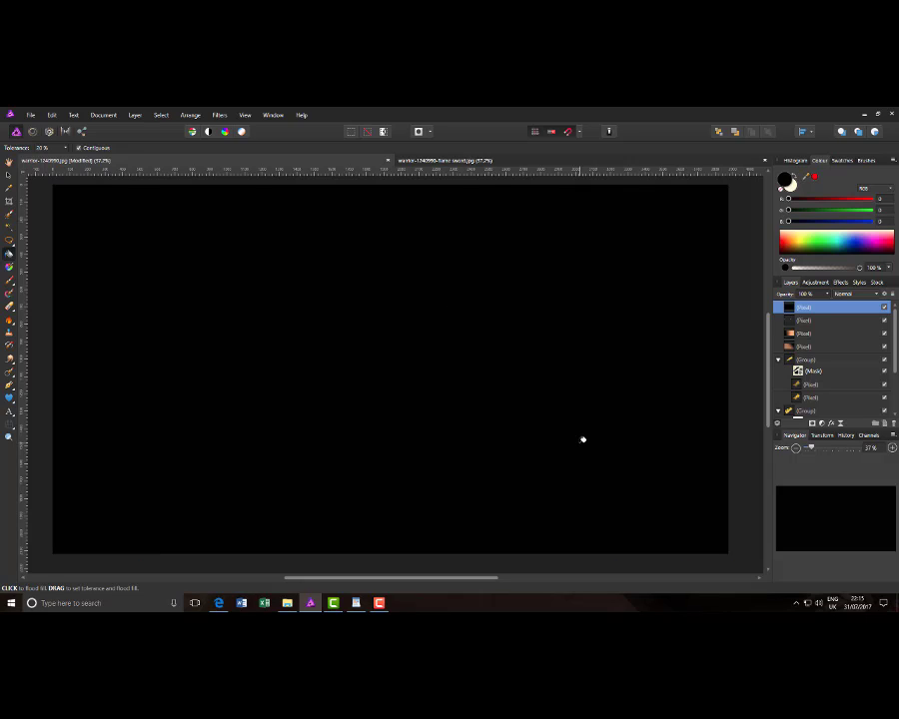
Apply Perlin Noise to the black layer with octaves 5, zoom 53.1, persistence about 69 and the Normal blend mode
click(220, 116)
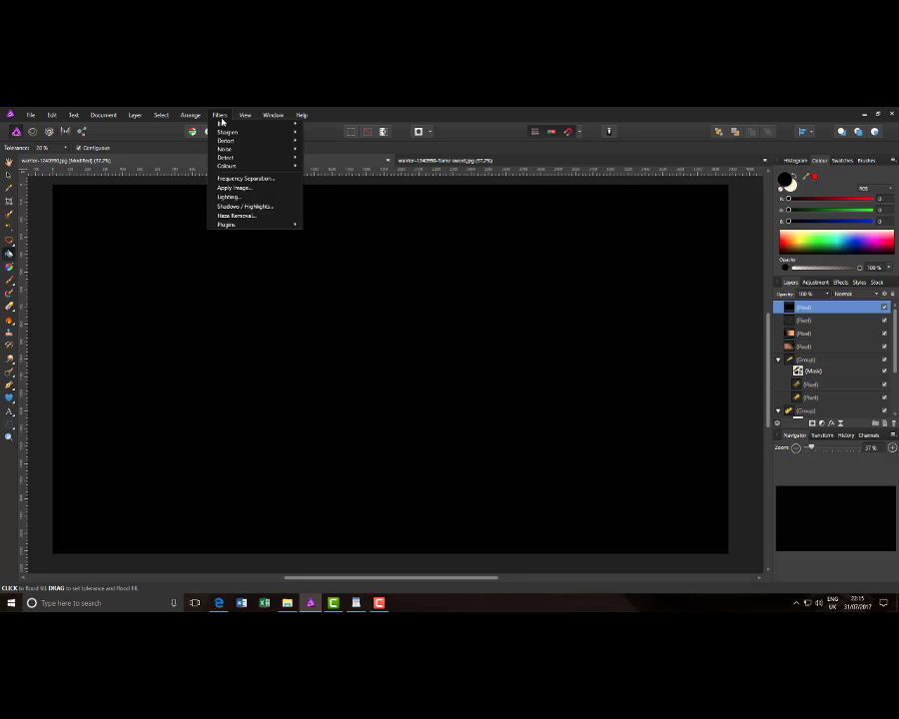
mouse_move(250, 149)
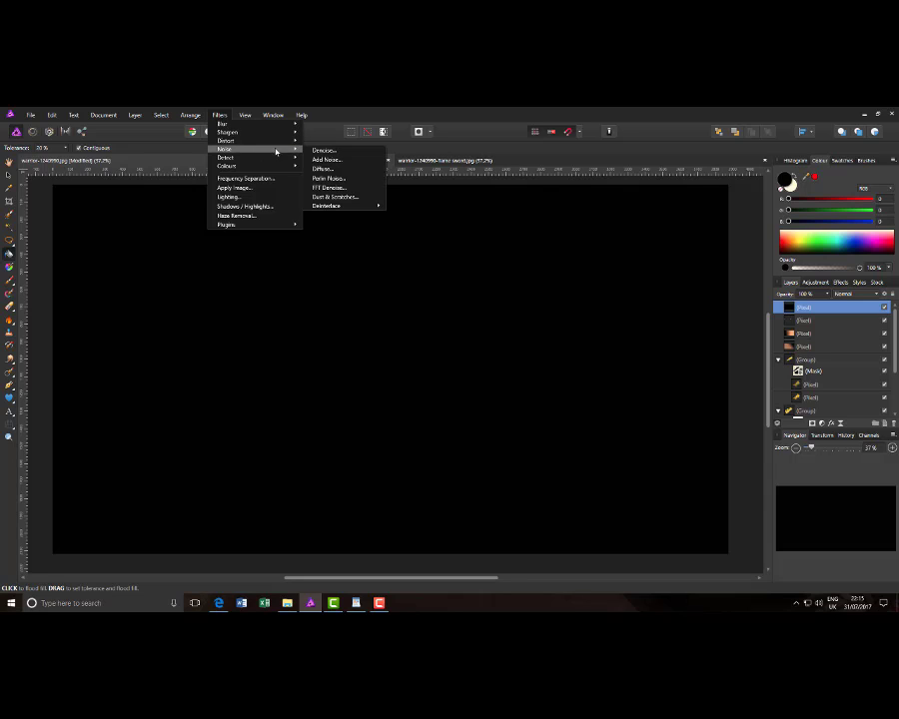
click(334, 179)
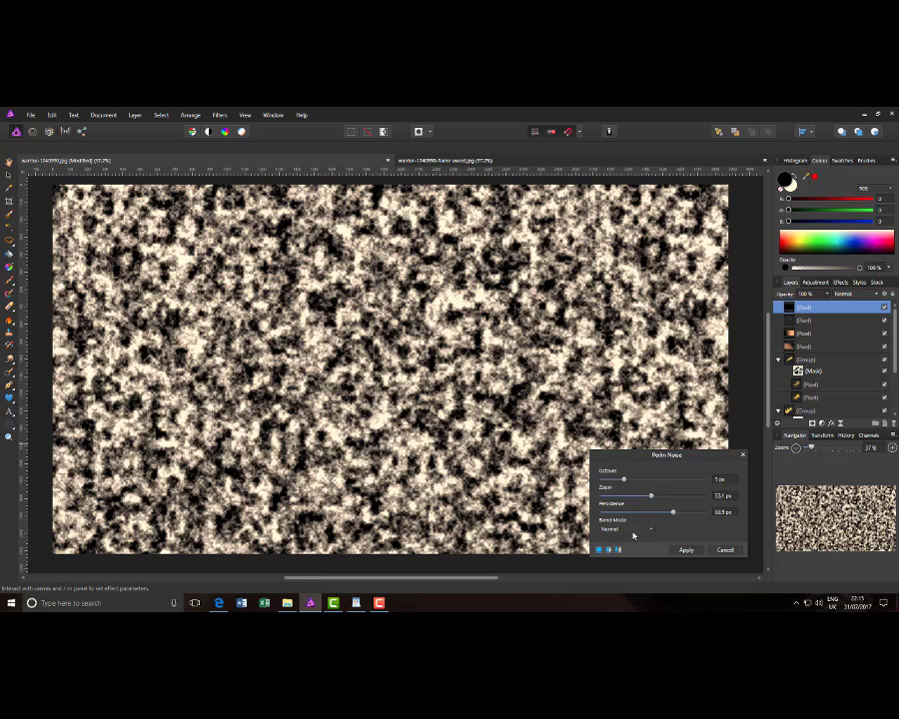
click(686, 550)
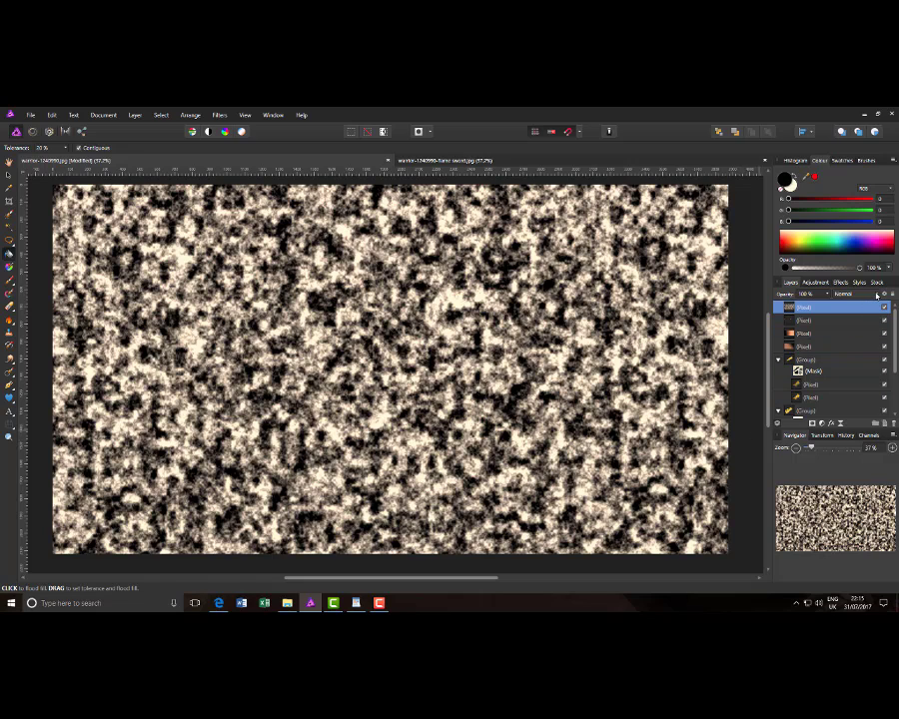
Set the noise layer's blend mode to Screen and apply a Motion Blur with a 100 px radius and 0° rotation
click(877, 295)
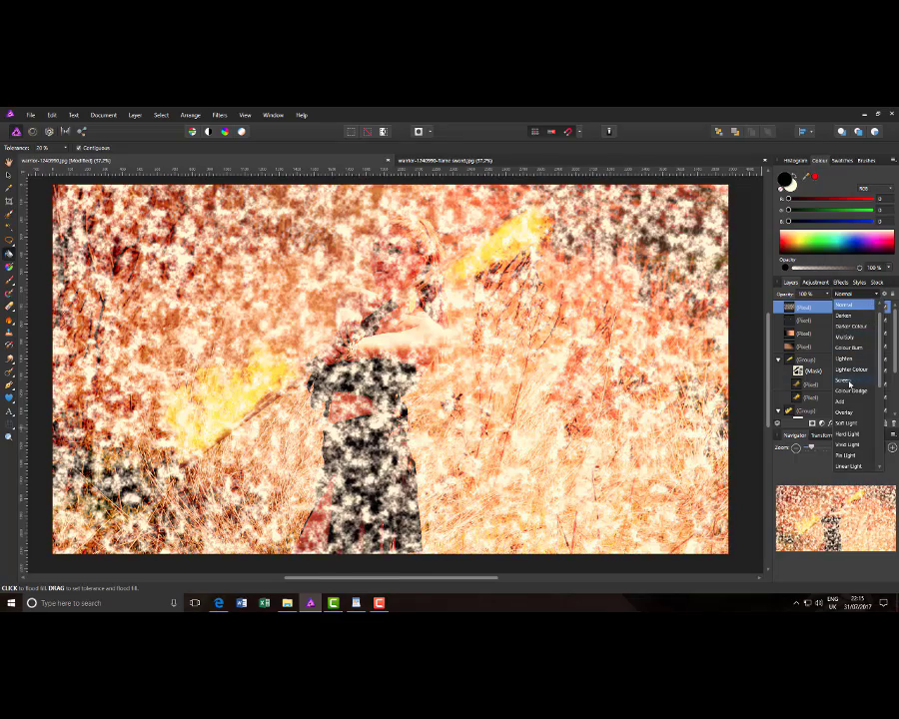
click(848, 382)
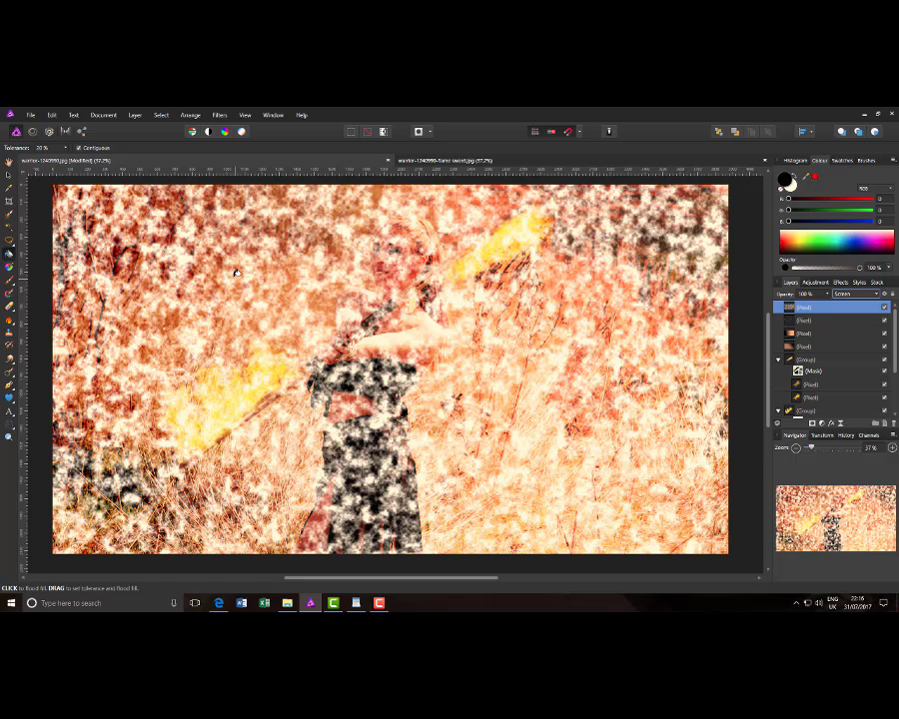
click(224, 117)
mouse_move(281, 137)
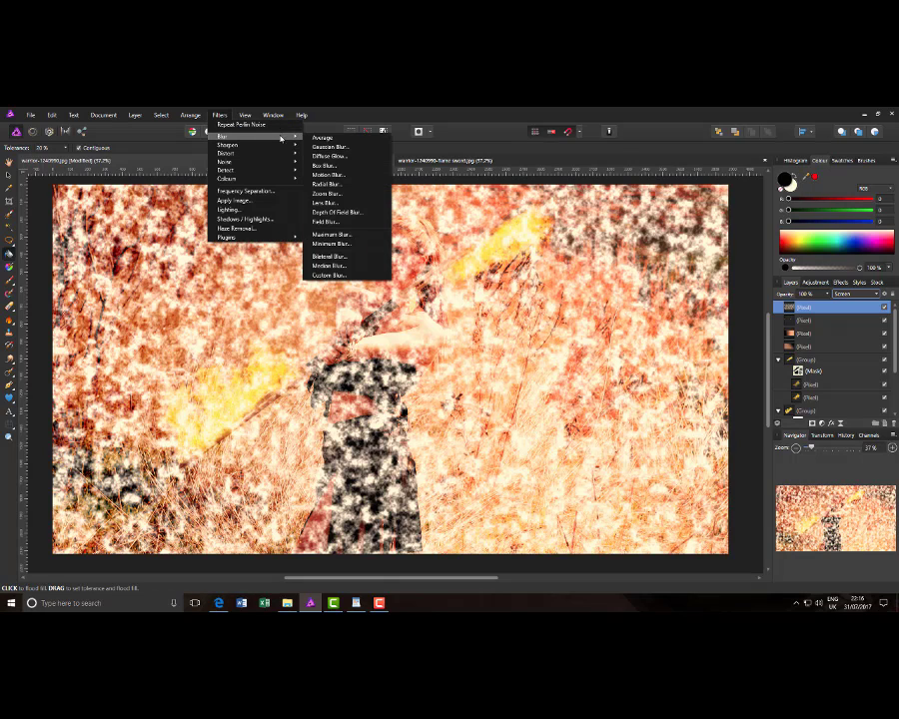
click(332, 176)
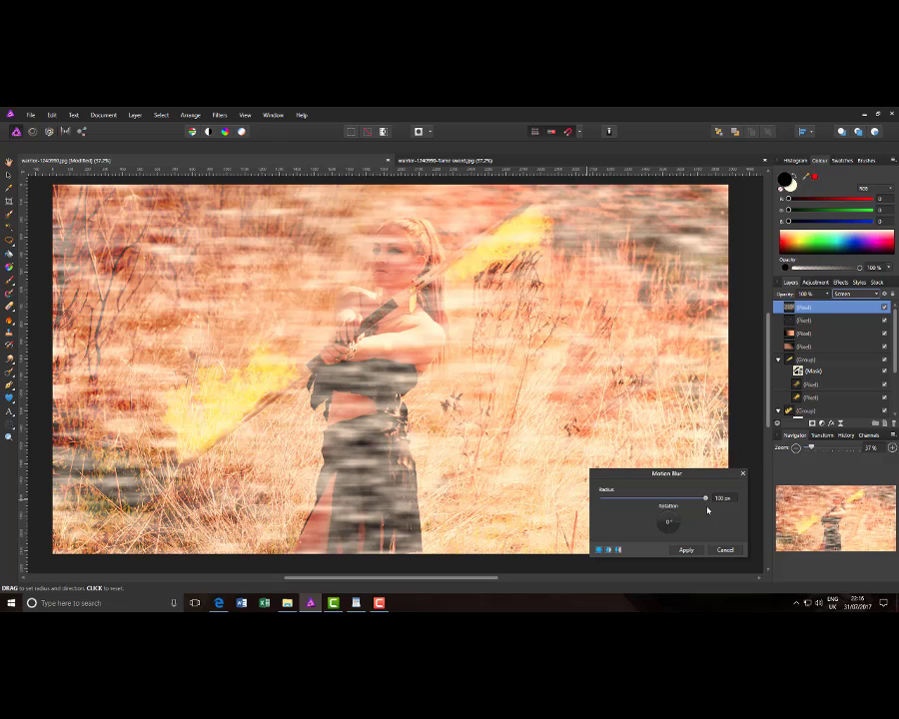
mouse_move(705, 499)
mouse_down()
mouse_move(646, 505)
mouse_move(708, 497)
mouse_up()
click(689, 549)
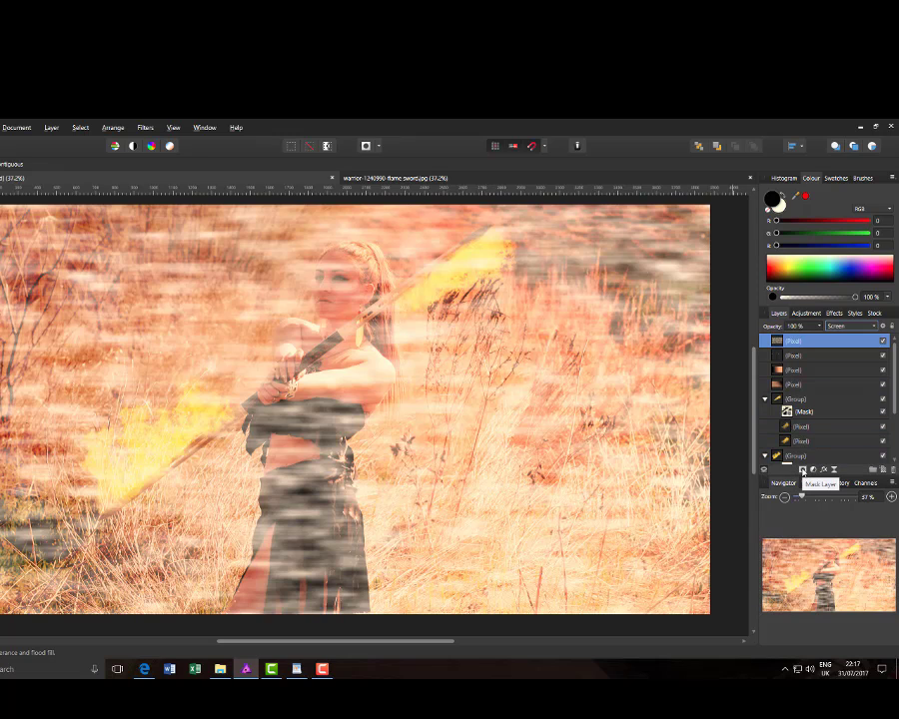
Add a black mask to the blurred noise layer and set up a white paint brush about 500 px wide
alt+click(801, 470)
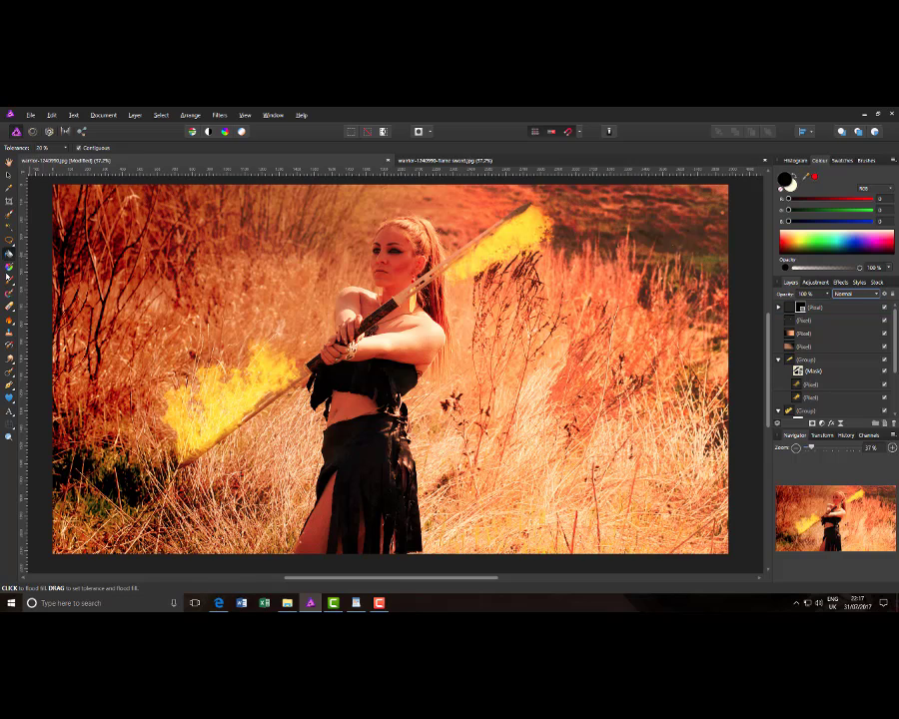
click(9, 283)
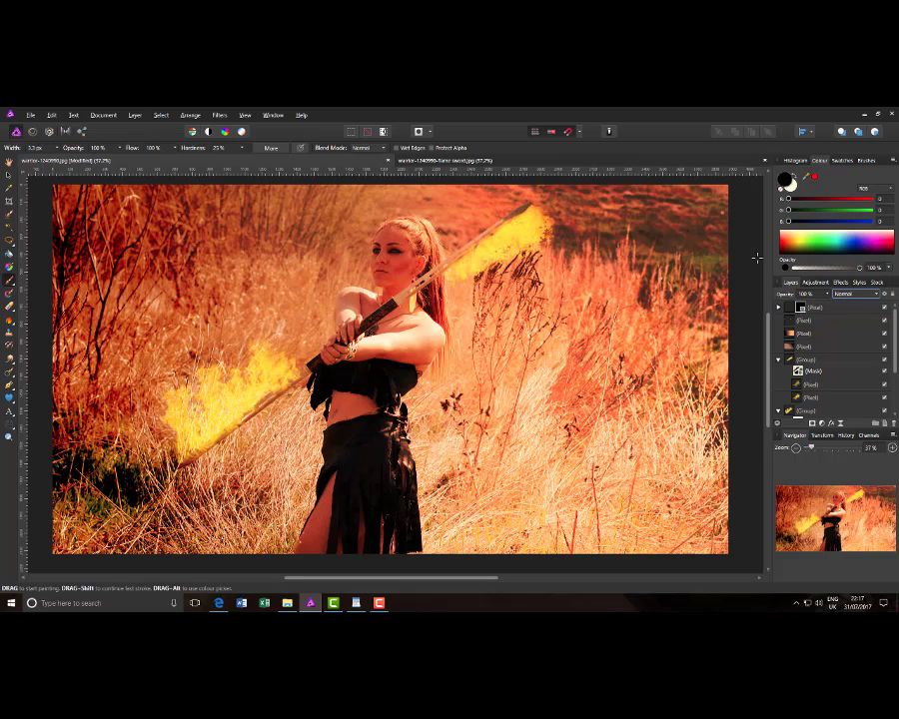
click(791, 185)
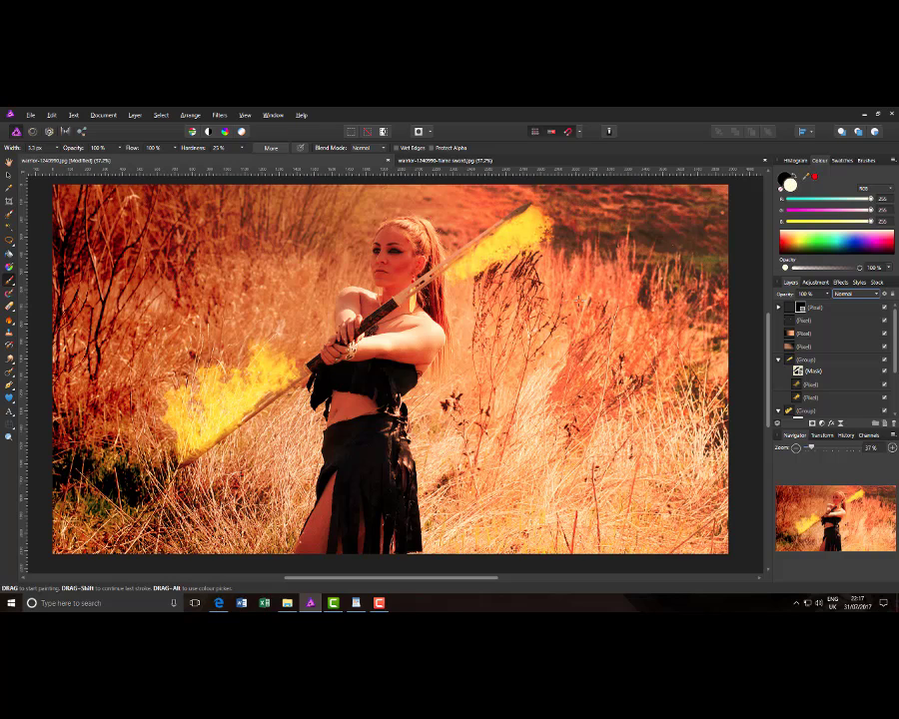
key(bracketright)
key(bracketright)
key(bracketright)
key(bracketright)
key(bracketright)
key(bracketright)
key(bracketright)
key(bracketright)
key(bracketright)
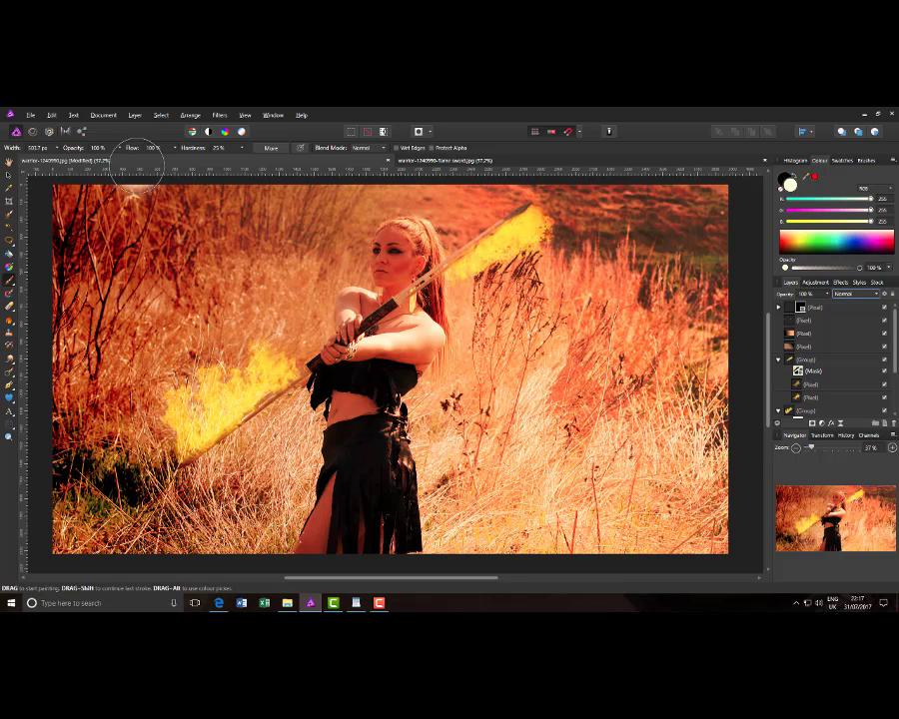
Paint smoke into the mask around both flaming ends of the sword with 0% brush hardness and 40% opacity
click(241, 150)
drag(241, 158, 227, 158)
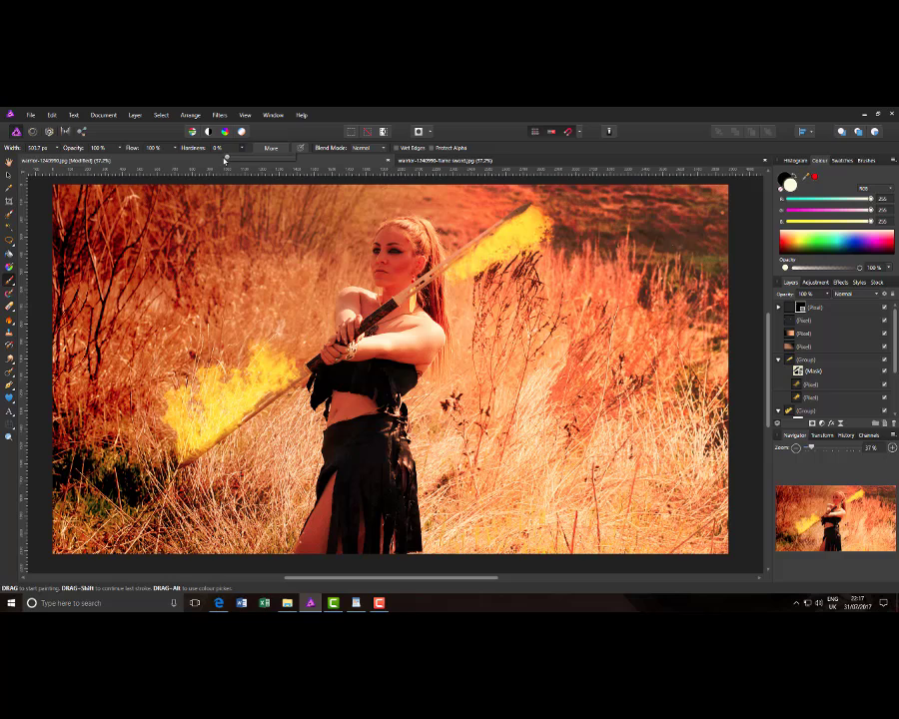
click(120, 150)
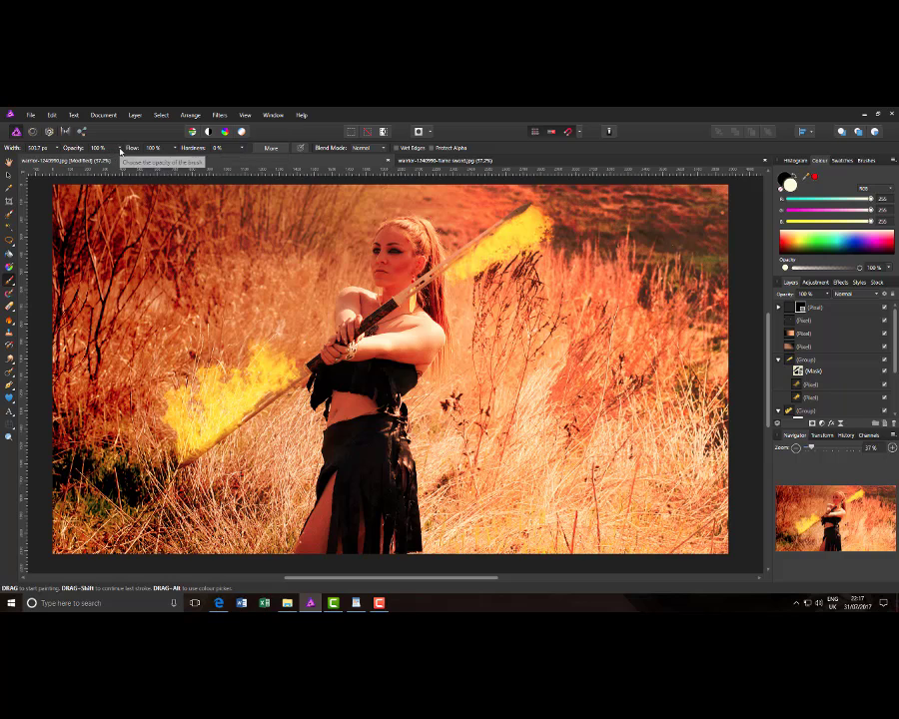
click(120, 150)
drag(119, 157, 82, 159)
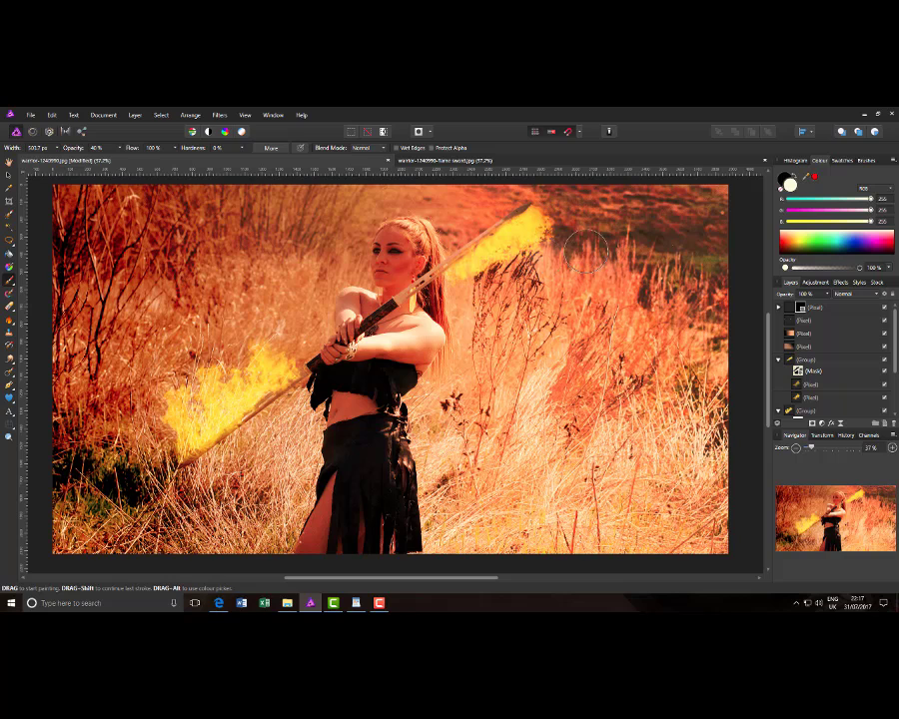
mouse_move(551, 247)
mouse_down()
mouse_move(582, 258)
mouse_move(581, 217)
mouse_move(564, 212)
mouse_move(616, 238)
mouse_move(460, 292)
mouse_move(523, 265)
mouse_move(557, 262)
mouse_move(587, 231)
mouse_up()
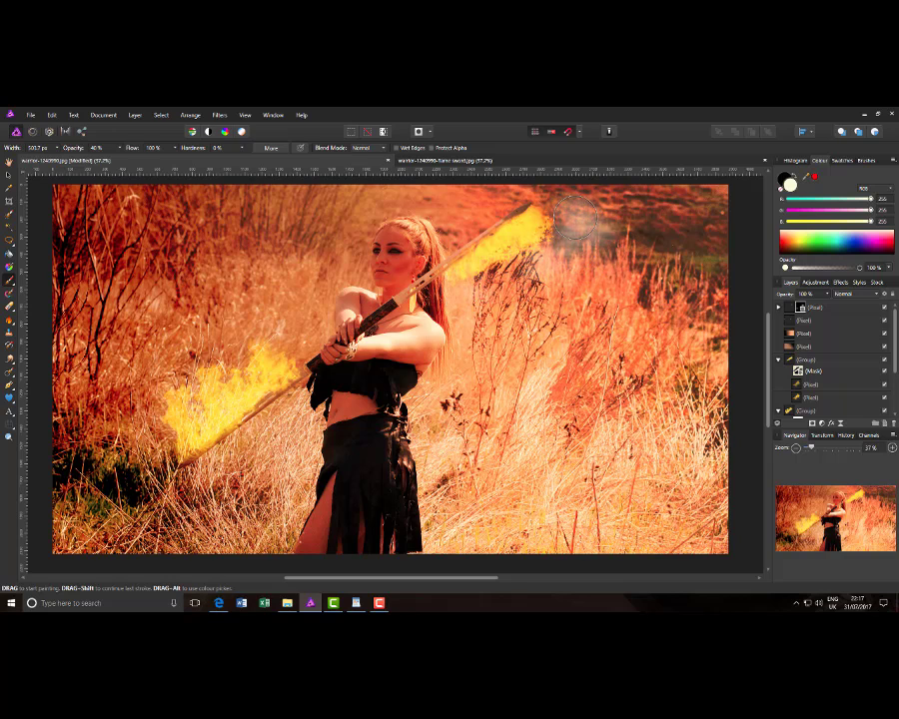
mouse_move(239, 391)
mouse_down()
mouse_move(200, 355)
mouse_move(143, 377)
mouse_move(155, 404)
mouse_move(155, 365)
mouse_move(185, 347)
mouse_move(147, 433)
mouse_move(160, 397)
mouse_move(132, 383)
mouse_move(175, 354)
mouse_move(272, 328)
mouse_move(283, 335)
mouse_move(228, 346)
mouse_move(203, 335)
mouse_move(120, 379)
mouse_move(85, 439)
mouse_up()
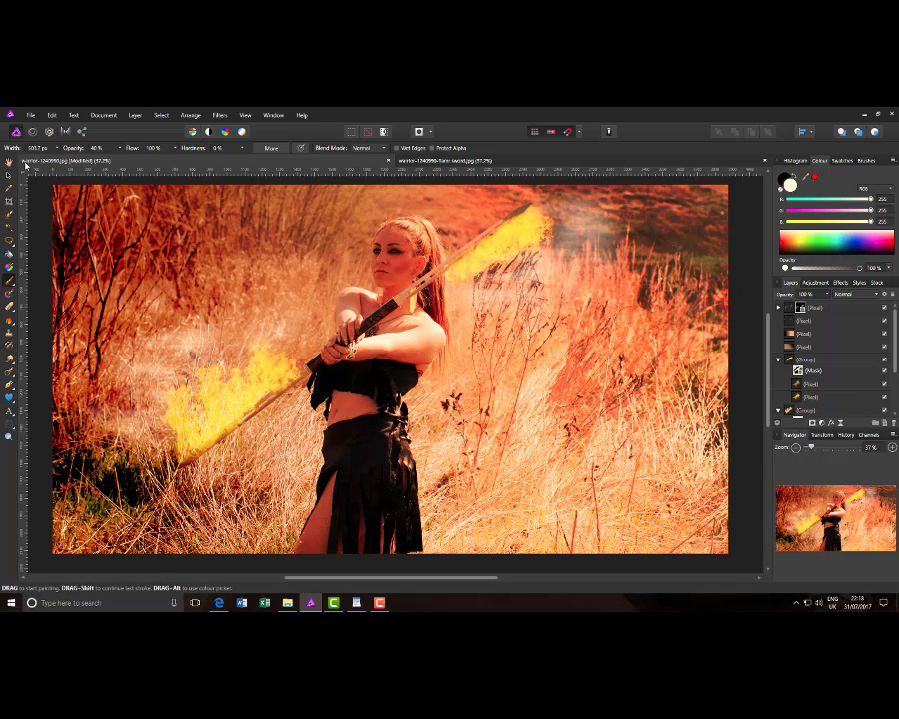
Set up a JPEG export of the whole document with the quality at 100
click(32, 116)
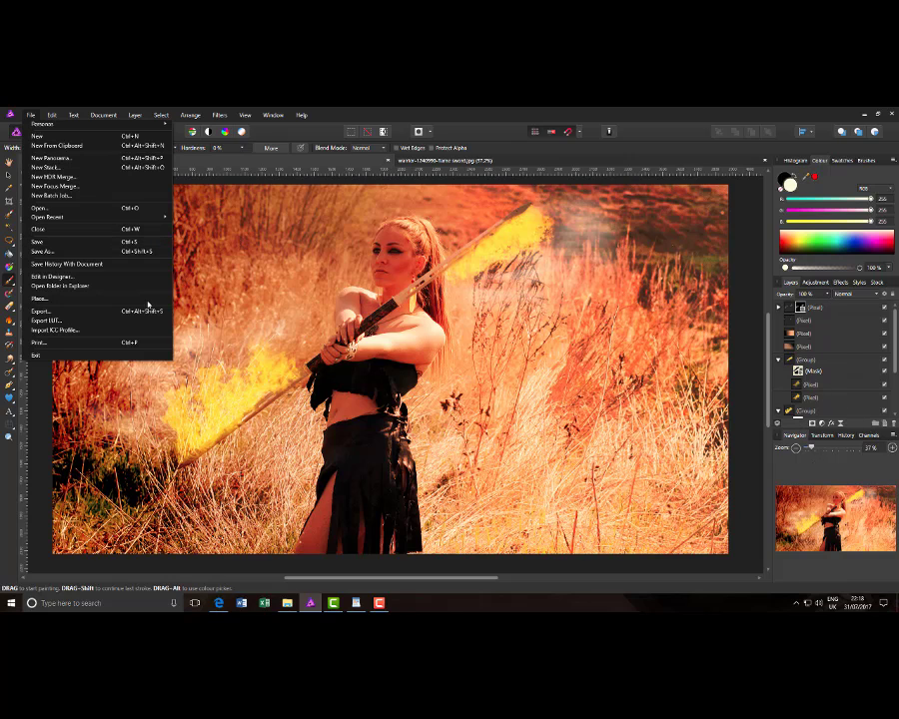
click(44, 315)
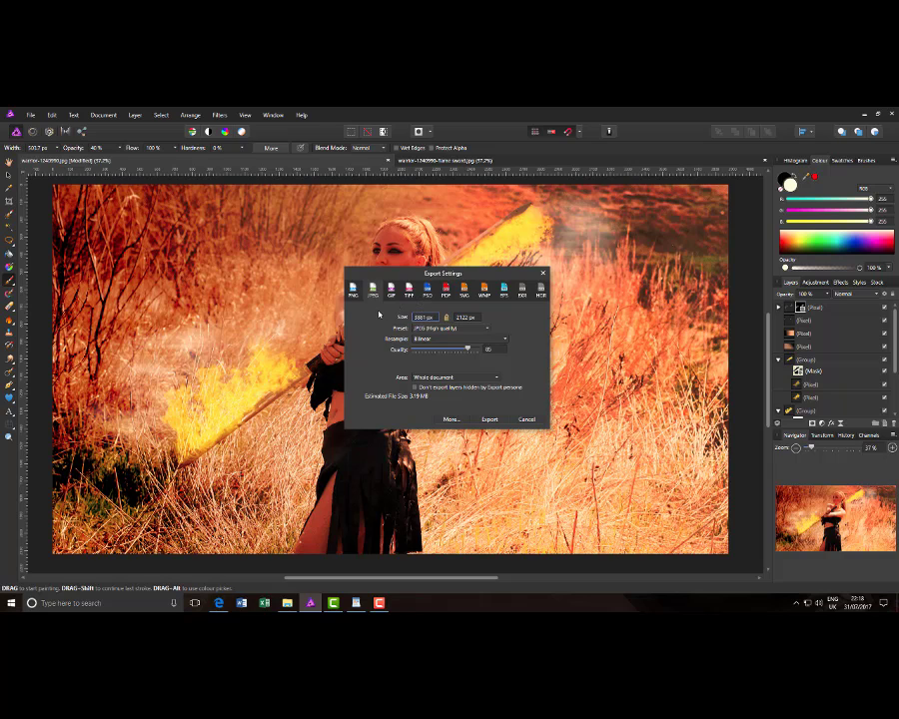
drag(469, 350, 483, 351)
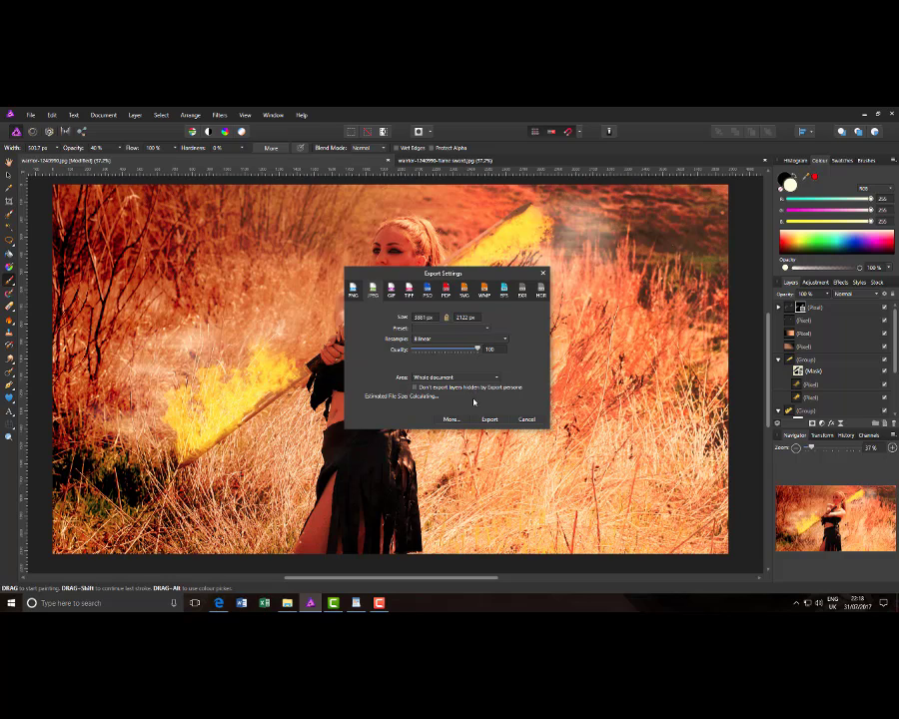